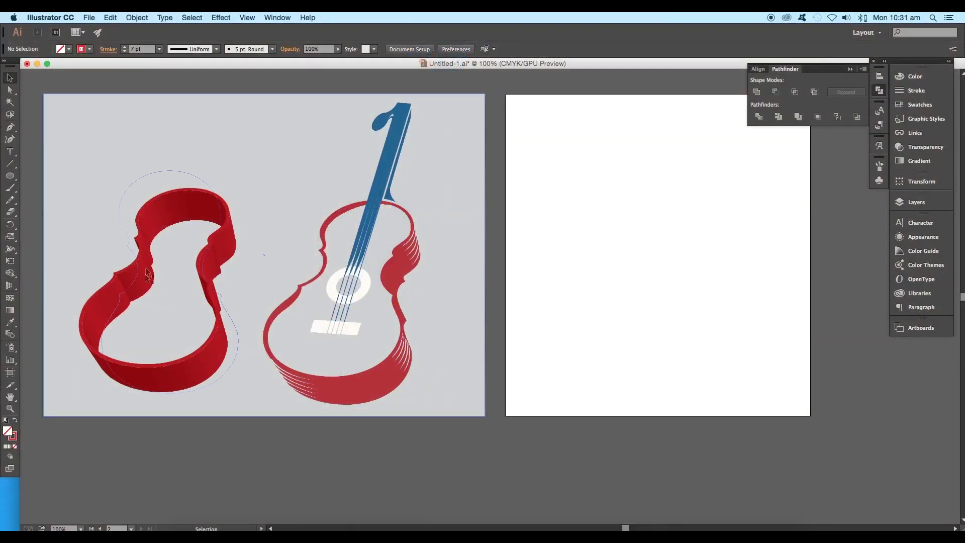
- Draw an ellipse about 190 × 166 pt with the red 7 pt stroke in the upper part of the blank artboard
left_click(145, 265)
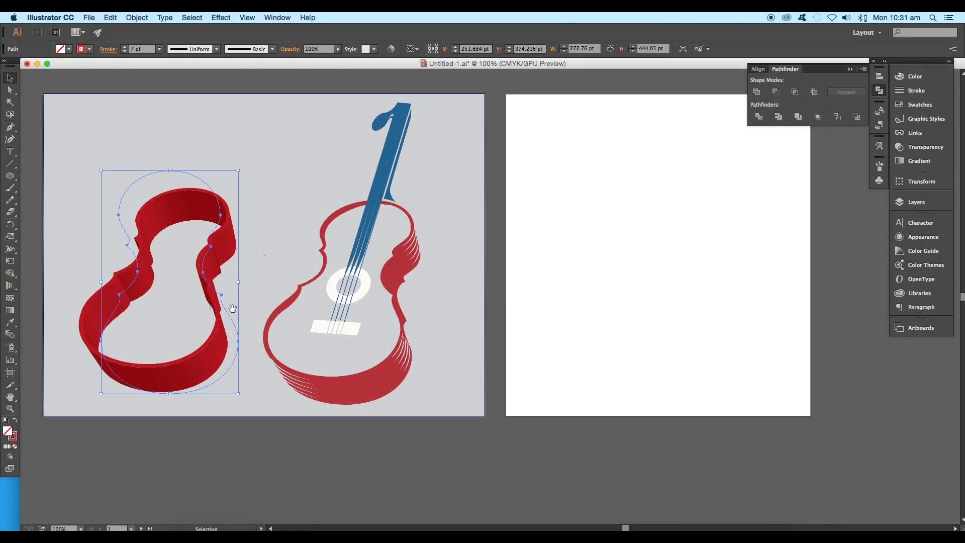
scroll(241, 308, "right", 3)
left_click(11, 179)
left_click_drag(583, 197, 631, 239)
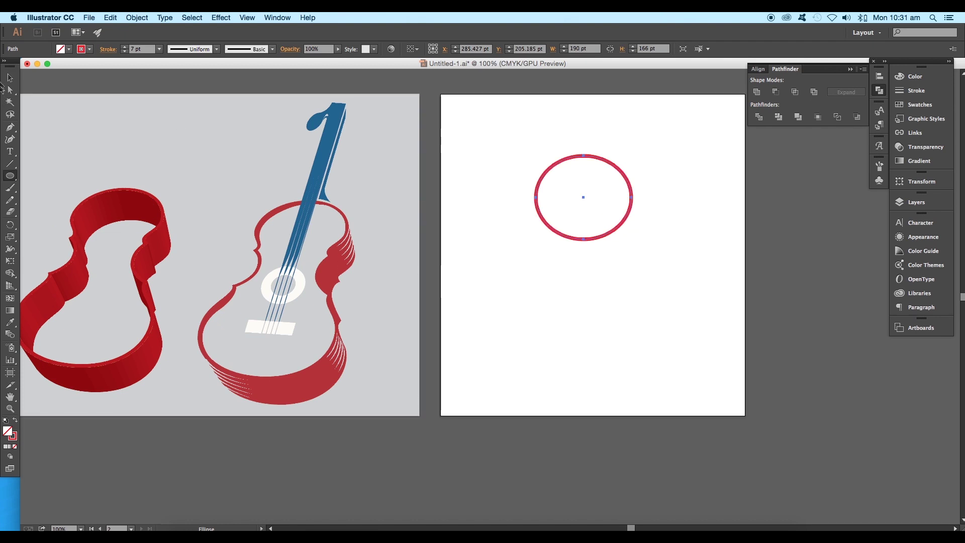
- Copy the ellipse downward, enlarge the lower copy, and place another ellipse to the left between the two
left_click(10, 77)
left_click_drag(598, 240, 599, 358)
left_click_drag(631, 277, 645, 266)
left_click_drag(584, 265, 505, 278)
- Place the side ellipses between the upper and lower ones so their curves form the guitar's waist
key("super+plus")
key("super+plus")
left_click_drag(533, 204, 384, 311)
scroll(395, 185, "up", 3)
left_click_drag(457, 263, 454, 263)
left_click(519, 219)
scroll(444, 242, "up", 3)
left_click(445, 243)
- Fine-tune the ellipse positions so the side ellipses slightly overlap the upper and lower ones
key("super+minus")
key("super+minus")
key("super+minus")
key("super+minus")
left_click_drag(441, 279, 322, 146)
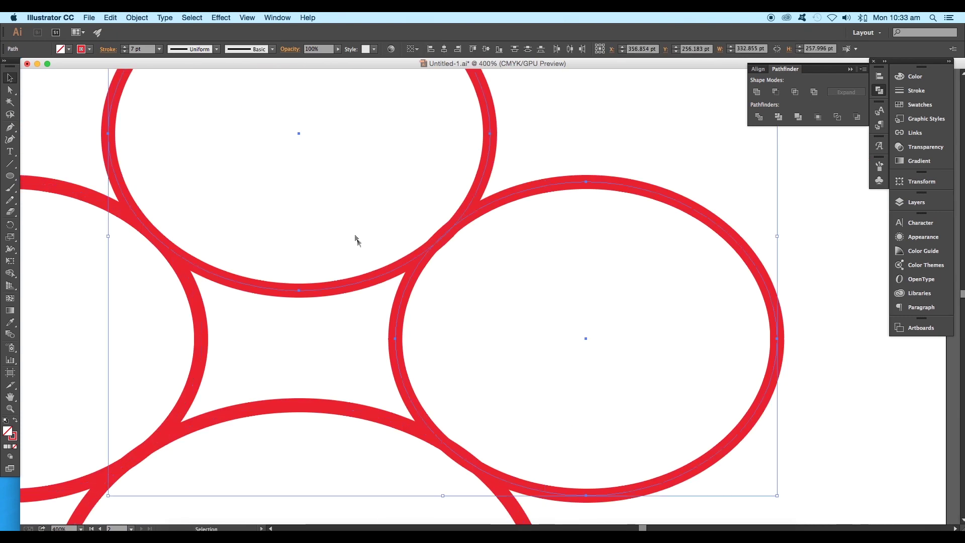
left_click_drag(405, 280, 418, 271)
scroll(417, 271, "down", 3)
left_click(288, 246)
- Merge the upper ellipse, the central gap and the lower ellipse of the four selected shapes with the Shape Builder tool
left_click_drag(285, 187, 498, 432)
scroll(410, 347, "up", 4)
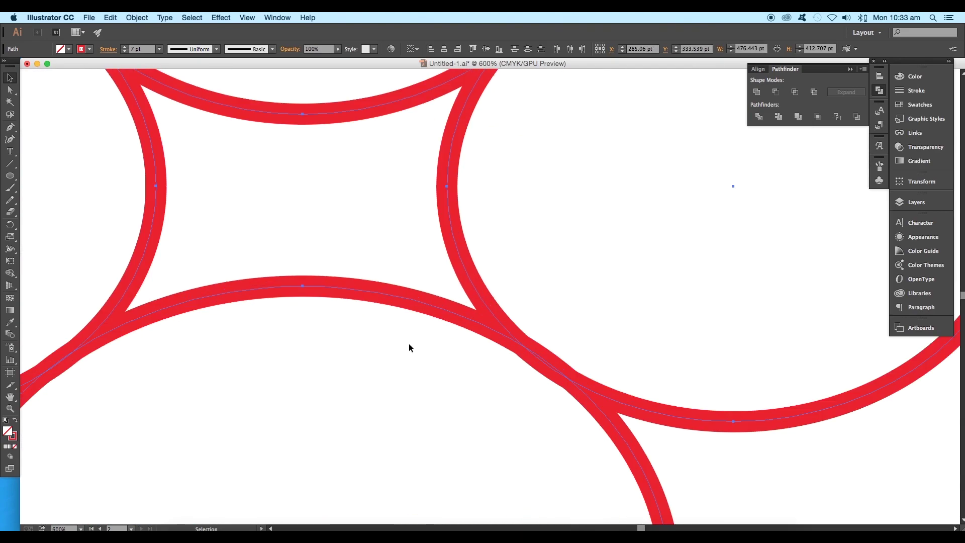
left_click(10, 271)
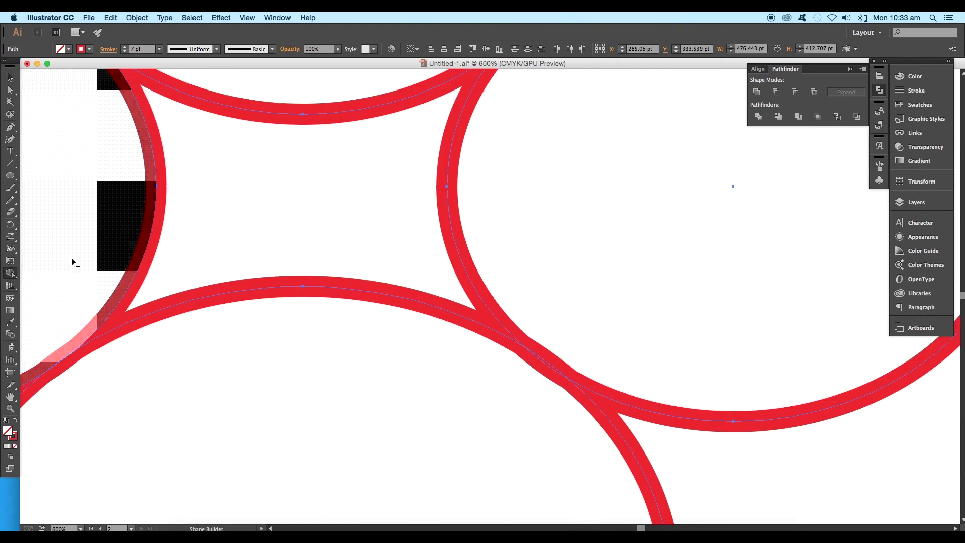
left_click_drag(276, 97, 270, 381)
key("super+minus")
key("super+minus")
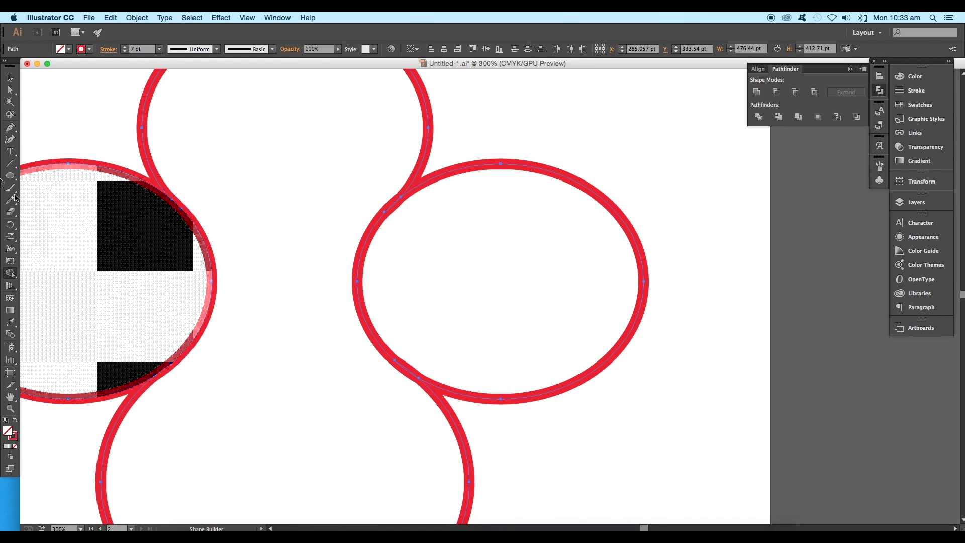
- Delete the two side ellipses, leaving only the merged guitar body outline
key("v")
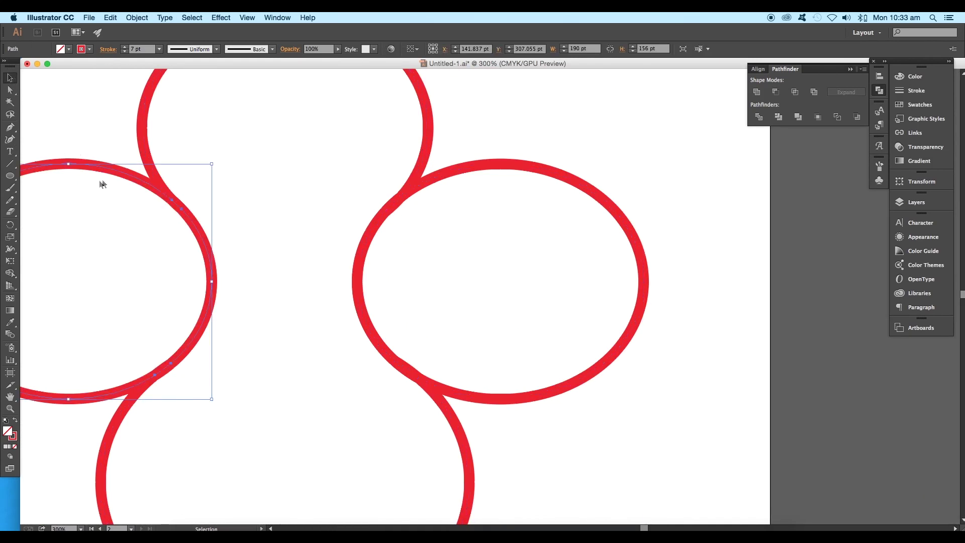
key("Delete")
left_click(460, 170)
key("Delete")
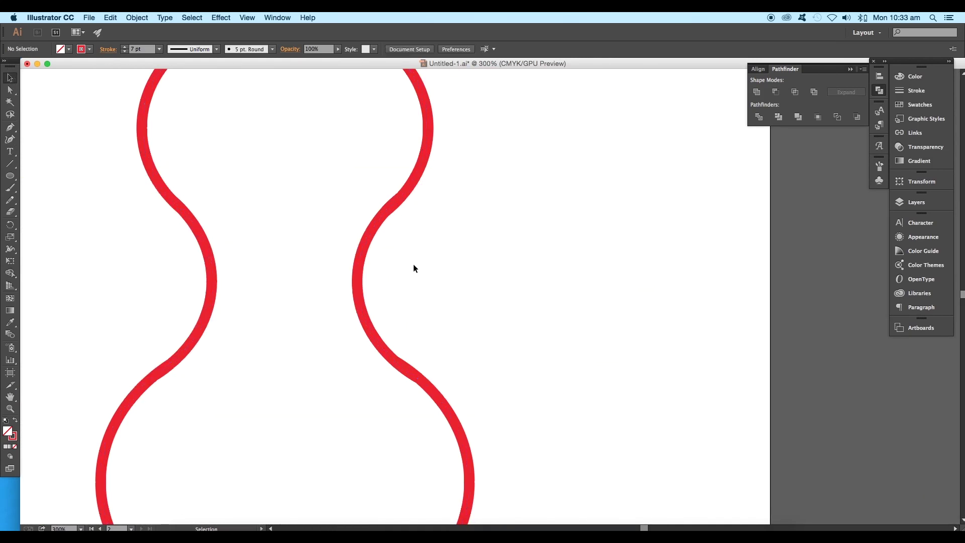
- Remove the surplus anchor points above and below the waist on both sides of the outline with the Pen tool
key("super+minus")
key("super+minus")
key("super+a")
key("super+plus")
key("super+plus")
left_click(11, 129)
left_click(285, 190)
left_click(272, 344)
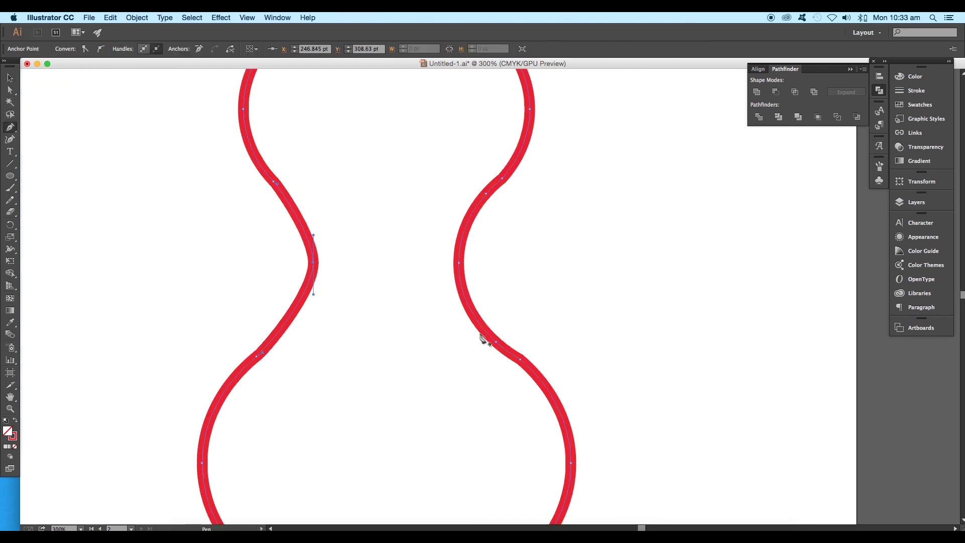
left_click(495, 344)
left_click(487, 195)
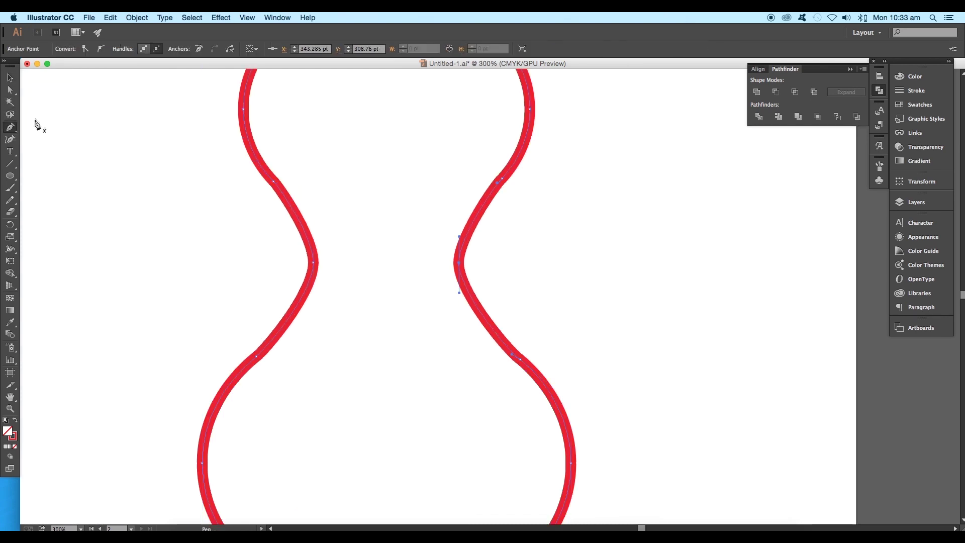
- Reshape the direction handles at the upper and lower waist corners on both sides into pointed notches
left_click_drag(499, 181, 495, 159)
left_click(265, 171)
left_click_drag(255, 161, 297, 157)
scroll(296, 158, "down", 3)
left_click(497, 306)
left_click_drag(531, 333, 466, 324)
left_click(233, 302)
left_click_drag(200, 331, 273, 333)
- Adjust the notch points and their curves around the waist of the body outline
key("super+minus")
key("super+minus")
left_click(463, 321, "shift")
left_click_drag(331, 320, 333, 308)
left_click(455, 232)
left_click_drag(341, 233, 306, 227)
- Lengthen the upper direction handles of the lower bout's two side points
key("super+equal")
left_click_drag(498, 221, 498, 230)
scroll(498, 231, "down", 4)
left_click(491, 318)
left_click_drag(491, 292, 491, 273)
left_click(245, 319)
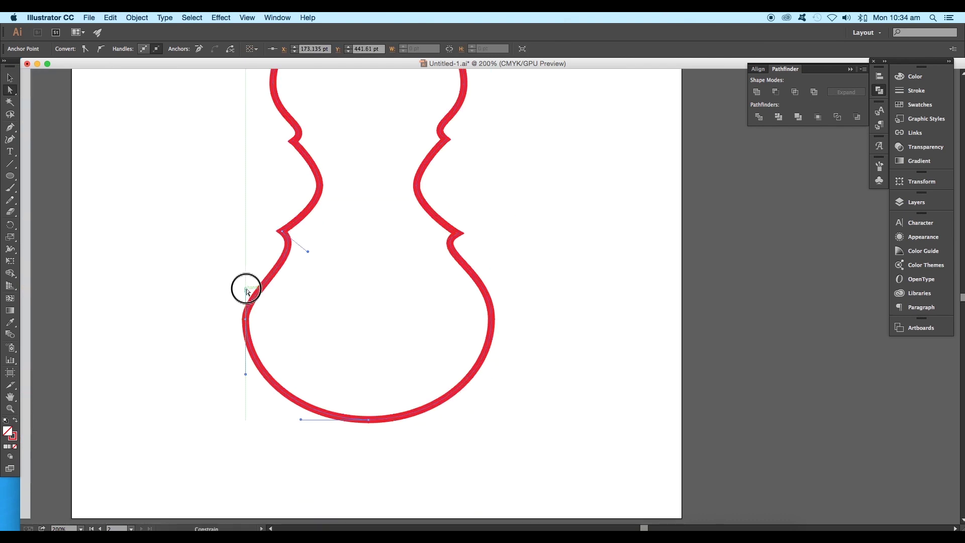
left_click_drag(245, 291, 246, 275)
- Refine the anchor points and handles of the waist and the left notches for a smoother outline
key("super+equal")
scroll(248, 297, "up", 5)
left_click_drag(263, 325, 260, 326)
left_click_drag(408, 325, 411, 290)
scroll(352, 301, "left", 3)
left_click_drag(300, 314, 296, 314)
left_click_drag(264, 375, 263, 372)
left_click_drag(281, 256, 280, 261)
left_click_drag(347, 308, 308, 316)
left_click_drag(256, 285, 257, 295)
- Nudge the right waist point of the outline slightly inward and refine its curve
scroll(333, 286, "right", 3)
left_click_drag(382, 325, 384, 324)
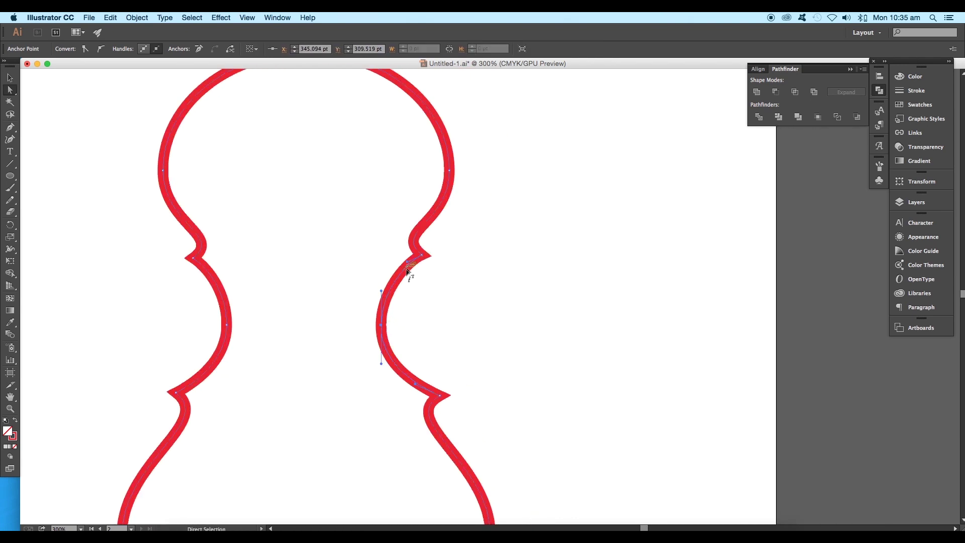
left_click(429, 372)
left_click_drag(526, 309, 443, 363)
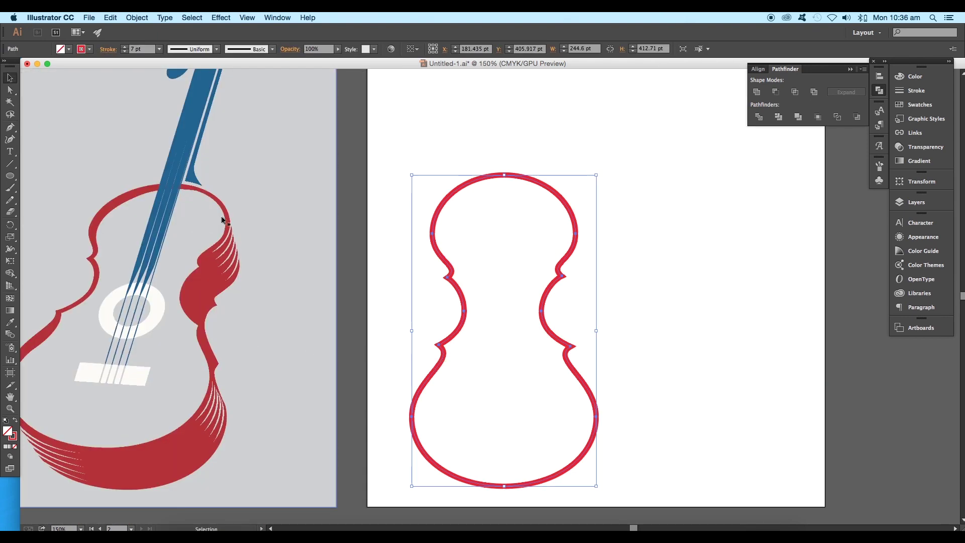
- Set the body outline's stroke weight to 7 pt
left_click(159, 49)
left_click(178, 161)
left_click_drag(525, 235, 492, 216)
- Give the body outline a 3D Extrude & Bevel effect with preview, rotated to about 31°, 19° and 0°
left_click(216, 20)
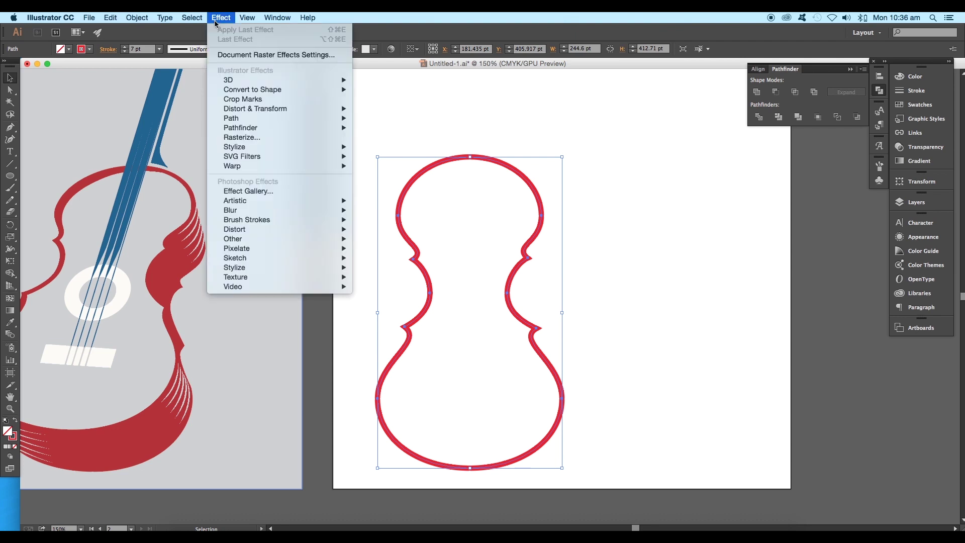
mouse_move(235, 84)
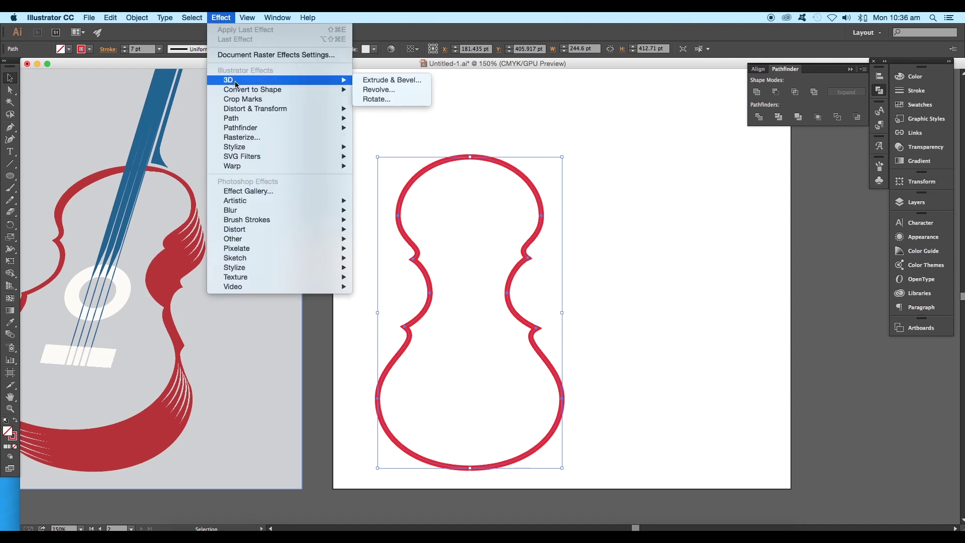
left_click(400, 82)
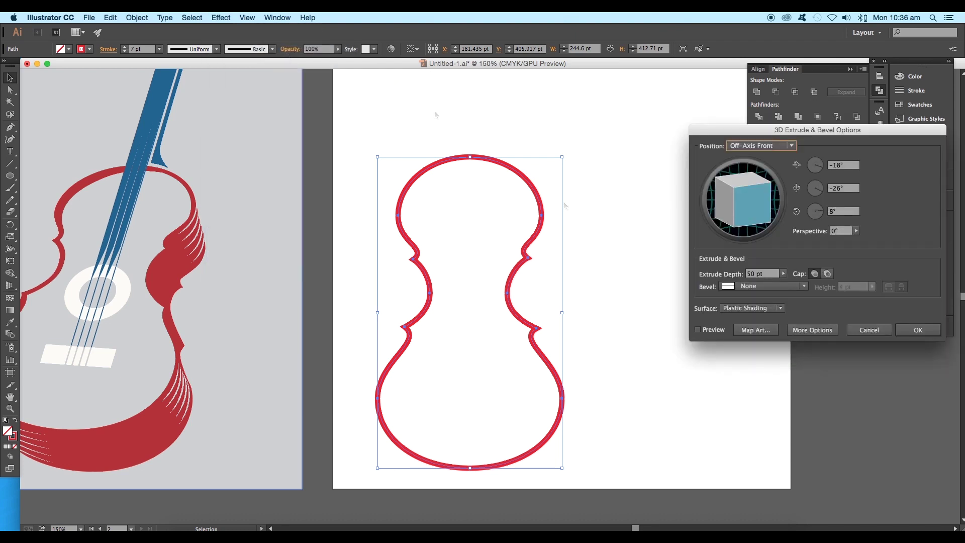
left_click(698, 329)
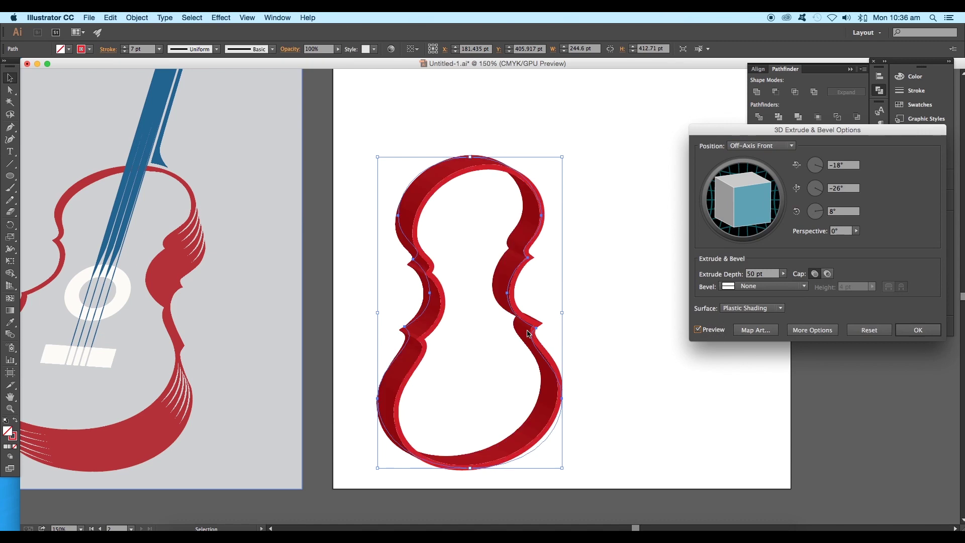
left_click_drag(741, 224, 748, 206)
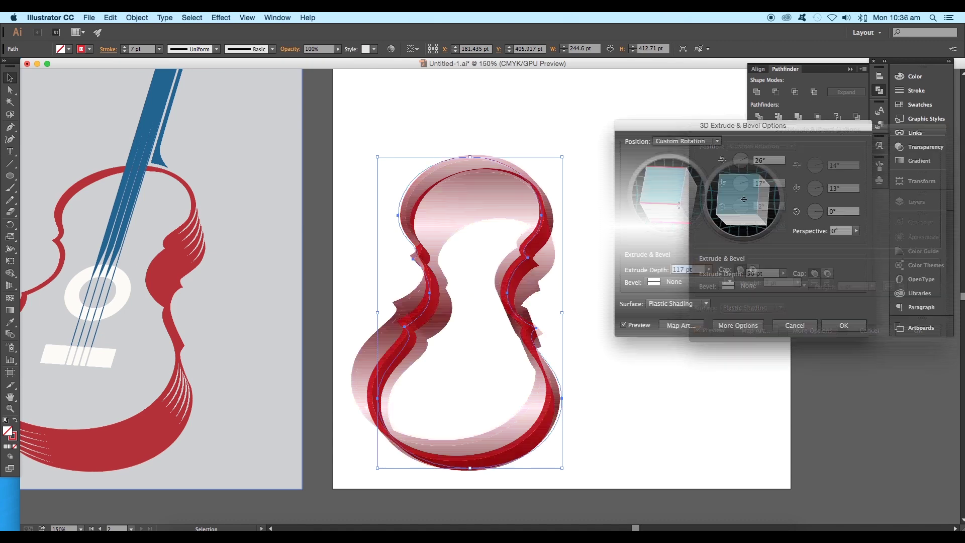
left_click_drag(678, 205, 676, 201)
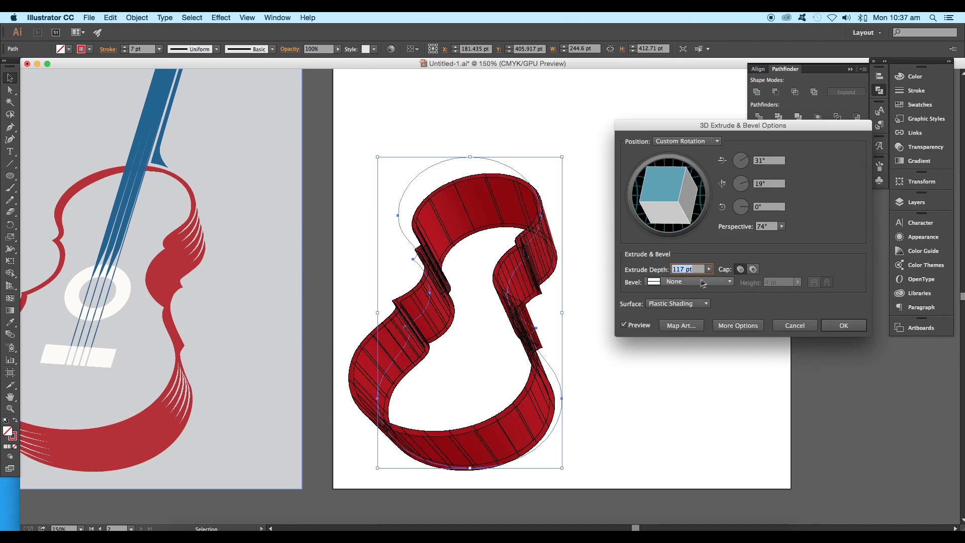
- Set the extrude depth to 100 pt and the perspective to 60°
left_click(669, 281)
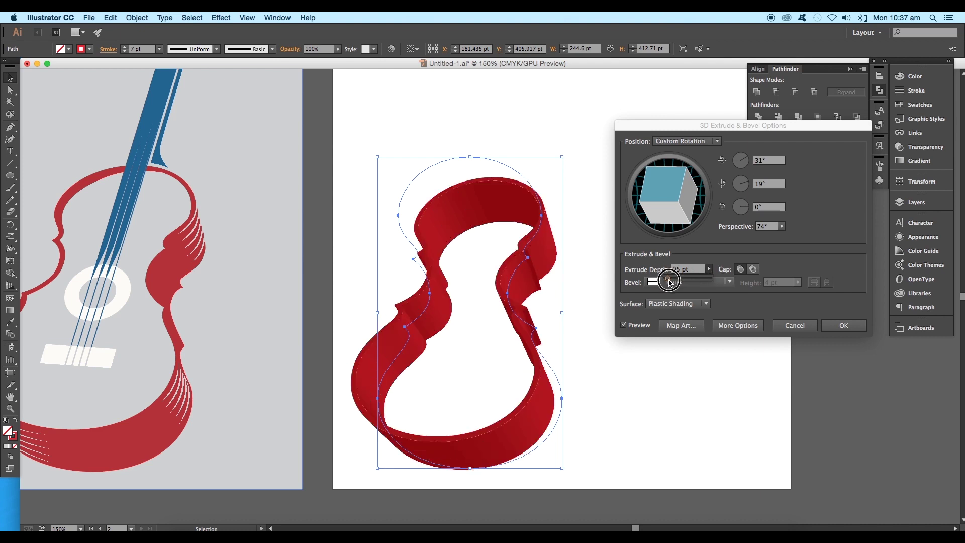
left_click_drag(669, 281, 671, 281)
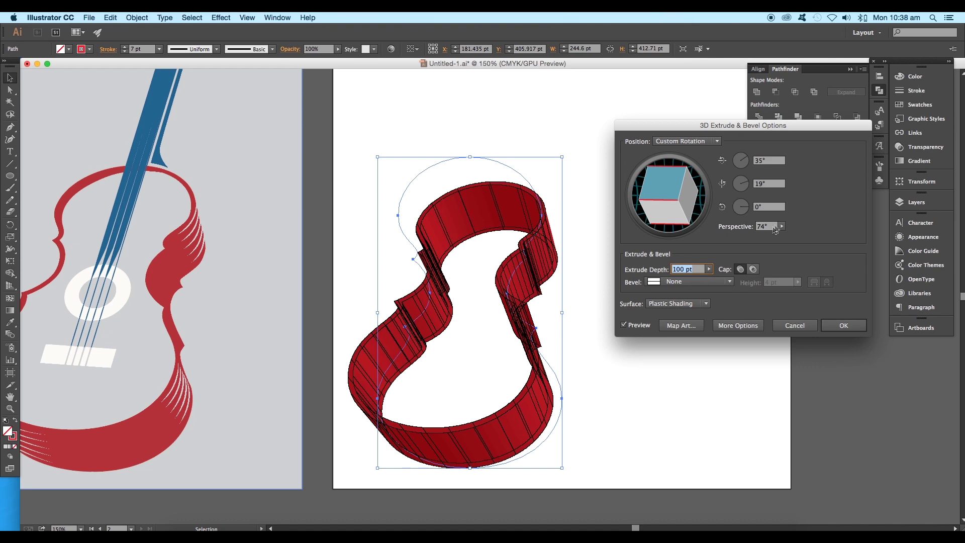
left_click(781, 226)
left_click_drag(759, 236, 759, 236)
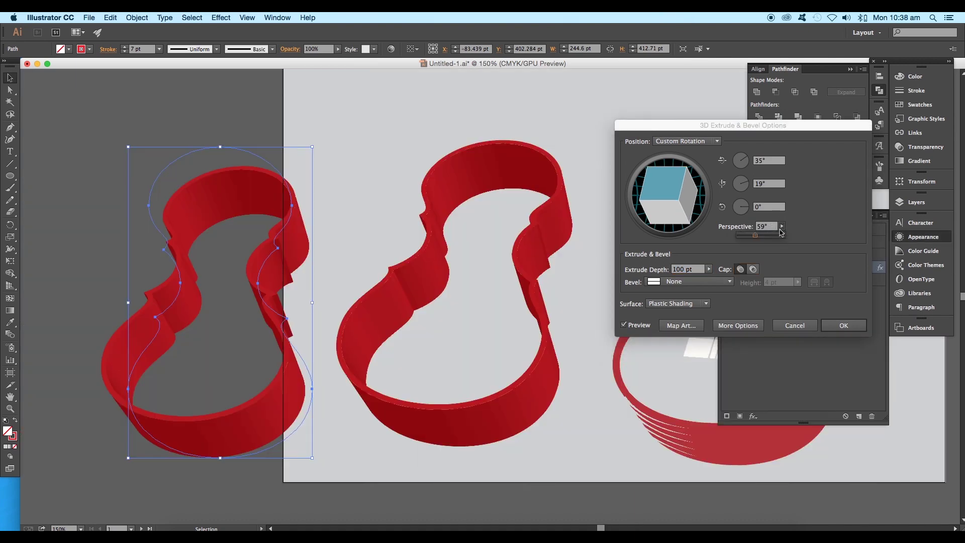
double_click(767, 228)
type("60")
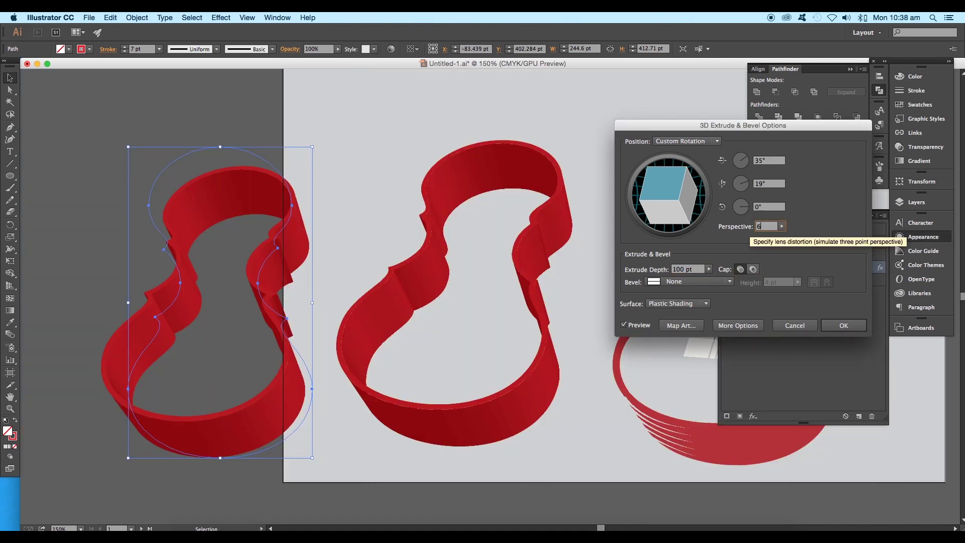
- Adjust the 3D rotation to about 29°, 22° and -4° and apply the effect
left_click_drag(744, 207, 766, 185)
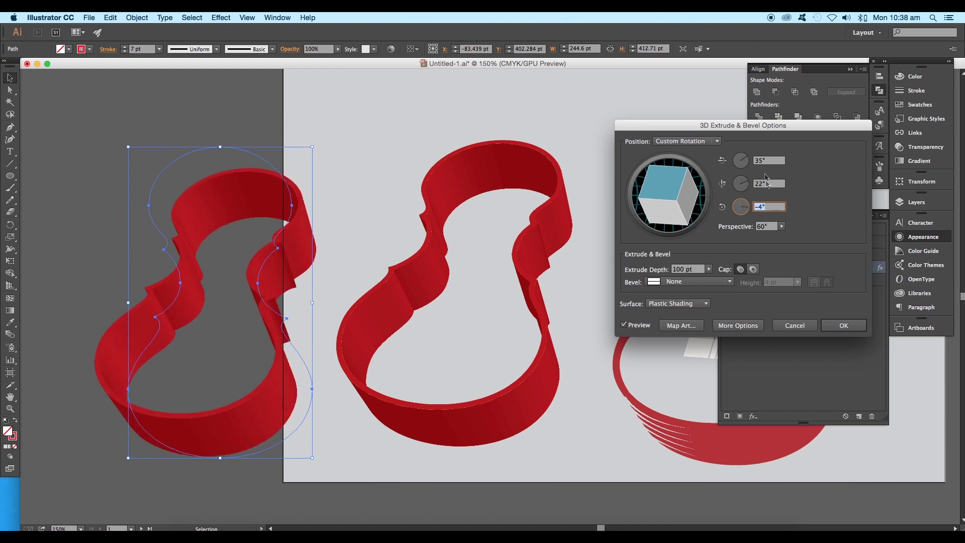
scroll(770, 162, "down", 6)
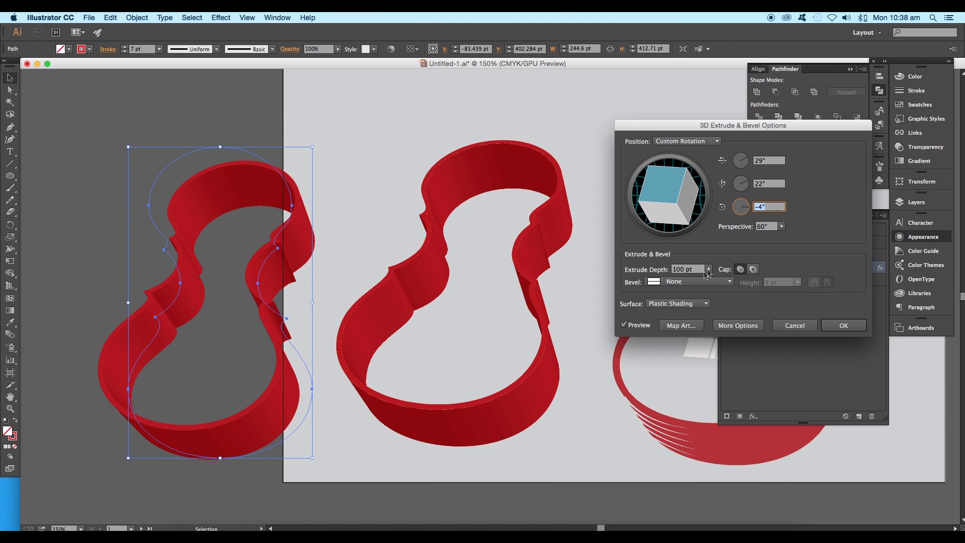
scroll(699, 273, "down", 3)
left_click(843, 325)
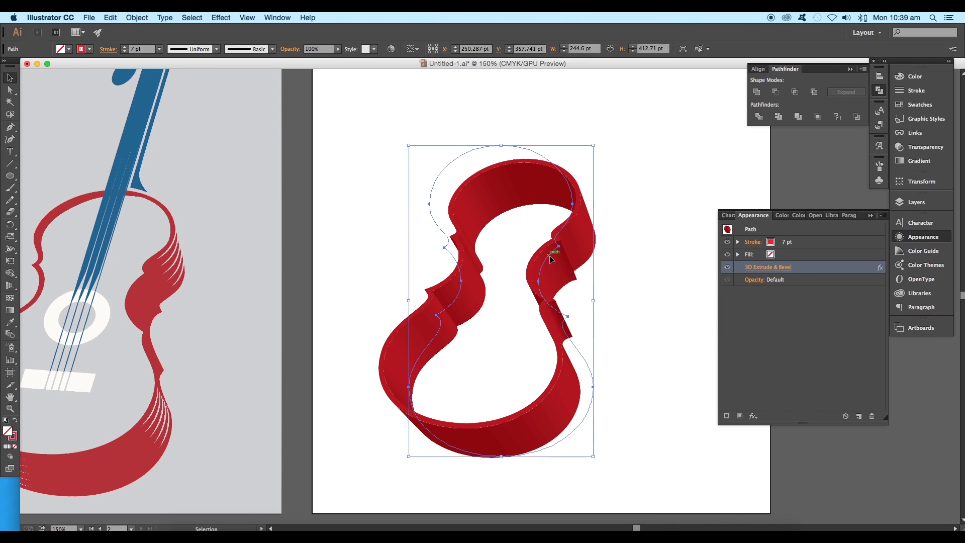
- Expand the appearance of the extruded guitar body
scroll(551, 256, "down", 2)
scroll(551, 257, "up", 2)
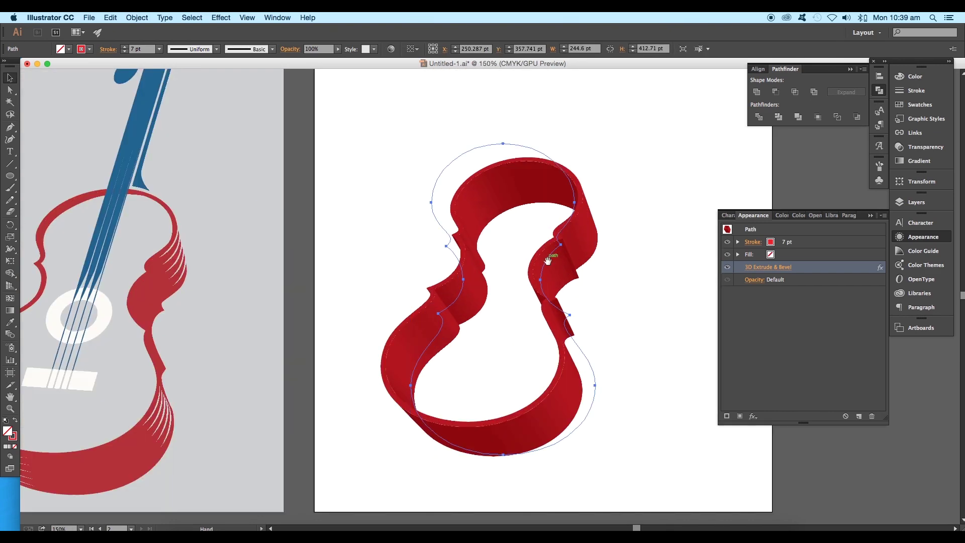
left_click_drag(551, 256, 575, 245)
left_click(136, 18)
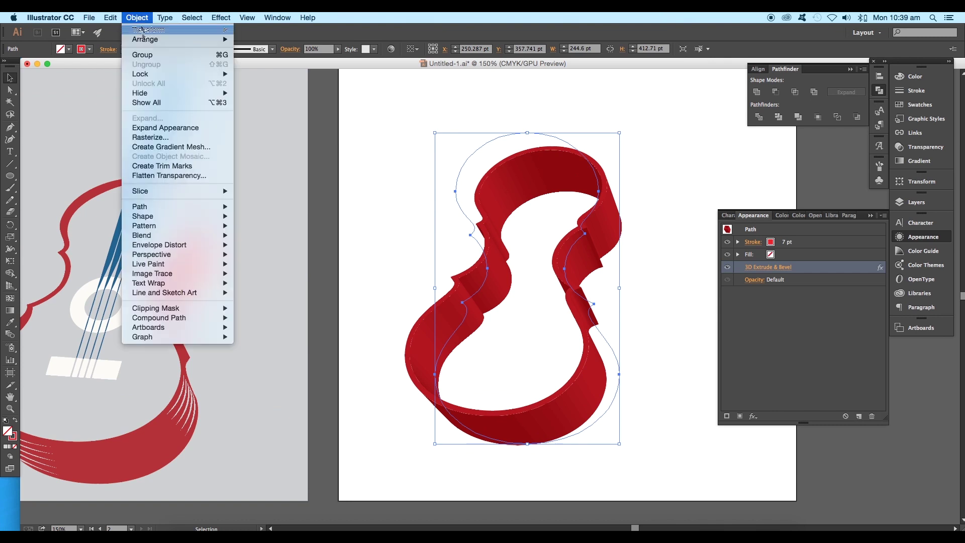
left_click(163, 128)
left_click(642, 250)
- Ungroup the expanded guitar body twice into separate pieces
left_click(575, 242)
right_click(573, 242)
left_click(585, 303)
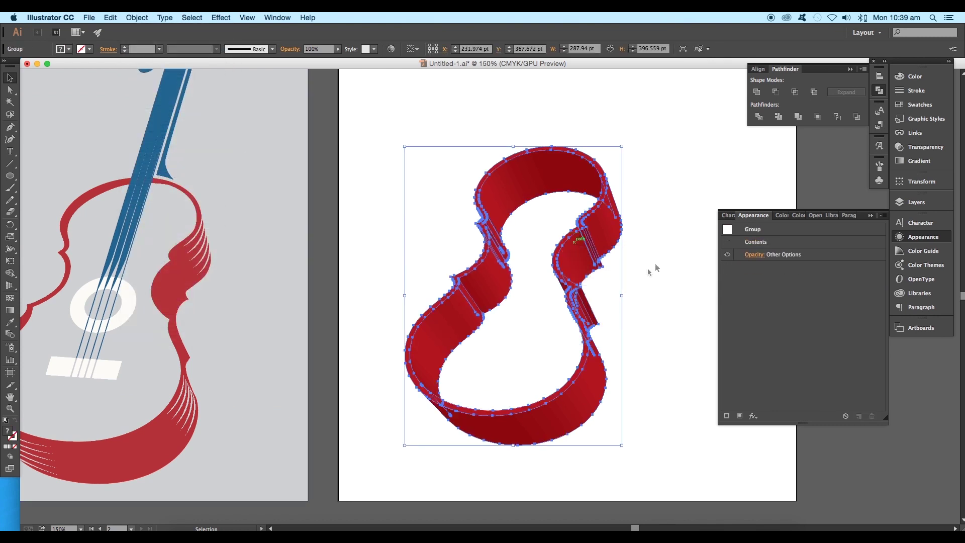
scroll(655, 269, "down", 1)
scroll(655, 268, "left", 1)
right_click(591, 254)
left_click(614, 313)
left_click(644, 254)
- Select the outer side panels along the right and lower edges of the body and move them off to the right
left_click(603, 260)
left_click(615, 234)
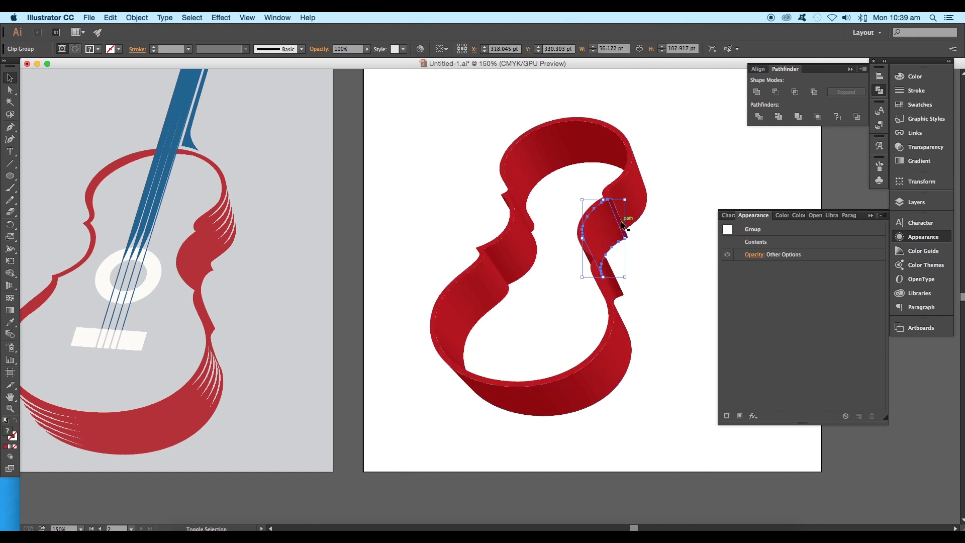
left_click(620, 222, "shift")
left_click(633, 209, "shift")
left_click(614, 291, "shift")
left_click(613, 296, "shift")
left_click(626, 347, "shift")
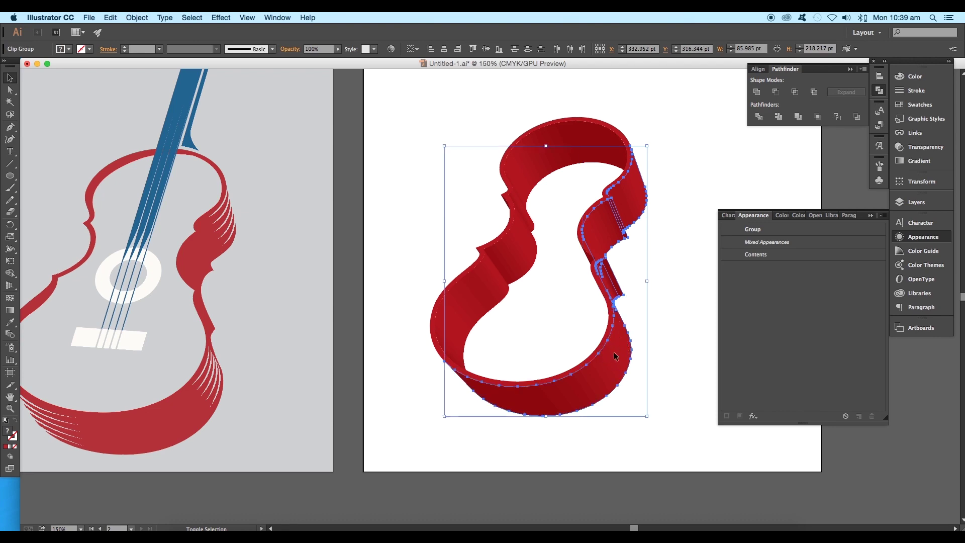
scroll(626, 346, "right", 3)
left_click_drag(531, 340, 634, 330)
scroll(635, 321, "up", 1)
scroll(635, 322, "left", 1)
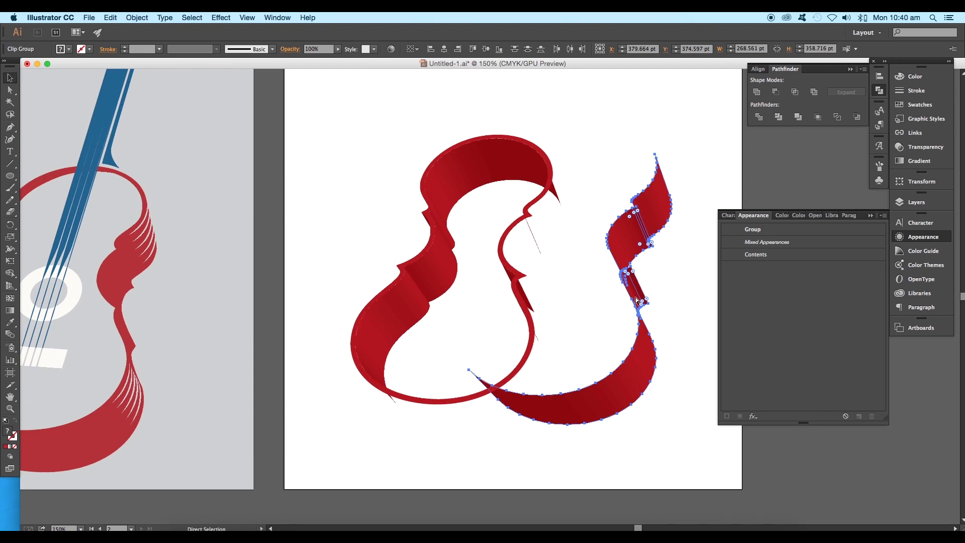
- Undo the last change, separate the thin front outline from the body, and delete the leftover inner wall pieces
key("super+z")
left_click(614, 243)
left_click(553, 217)
left_click(526, 207, "shift")
left_click_drag(520, 221, 643, 282)
key("super+minus")
left_click_drag(450, 183, 555, 367)
key("Delete")
- Move the front outline and the outer side shape back together so they line up as the body
left_click_drag(685, 362, 530, 359)
left_click(595, 270)
scroll(599, 264, "up", 1)
left_click_drag(578, 261, 603, 272)
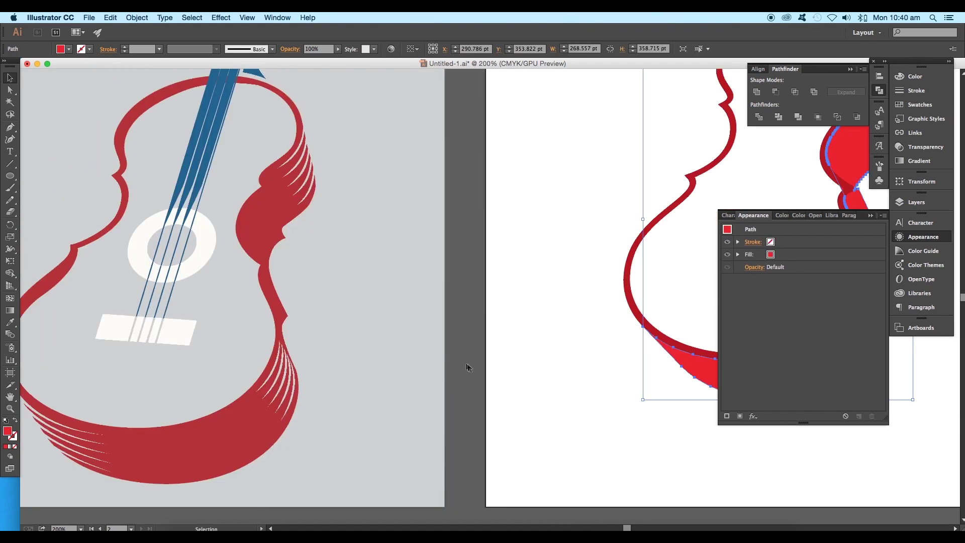
- Fill the side shape with the muted red sampled from the reference guitar
key("i")
left_click(25, 419)
double_click(7, 432)
left_click(637, 171)
left_click(770, 140)
key("v")
- Draw a curved Pen path across the lower-left edge of the side shape, modelled on the reference guitar's highlight lines
scroll(218, 355, "down", 3)
scroll(217, 355, "left", 2)
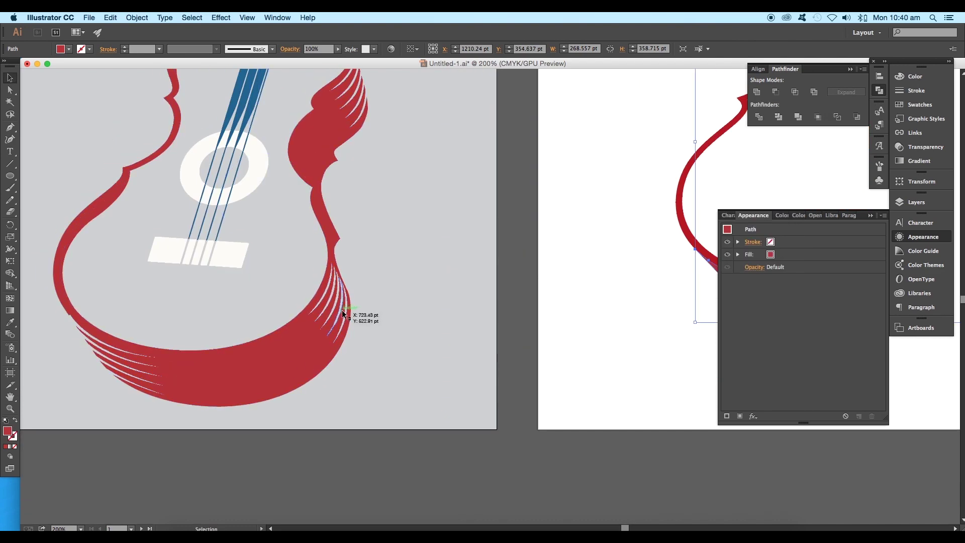
scroll(355, 319, "up", 5)
scroll(355, 319, "right", 3)
scroll(486, 296, "right", 3)
key("p")
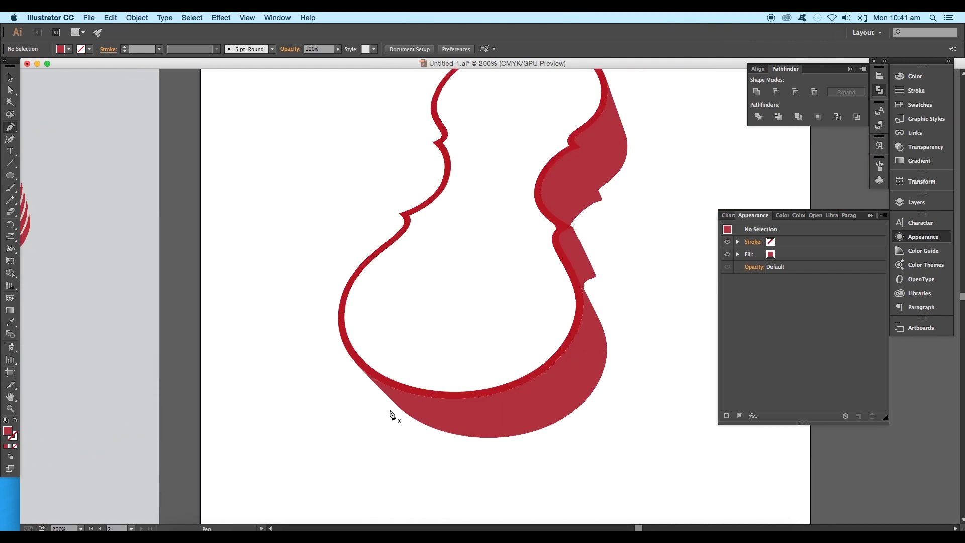
key("super+minus")
scroll(521, 364, "up", 1)
left_click_drag(507, 365, 477, 349)
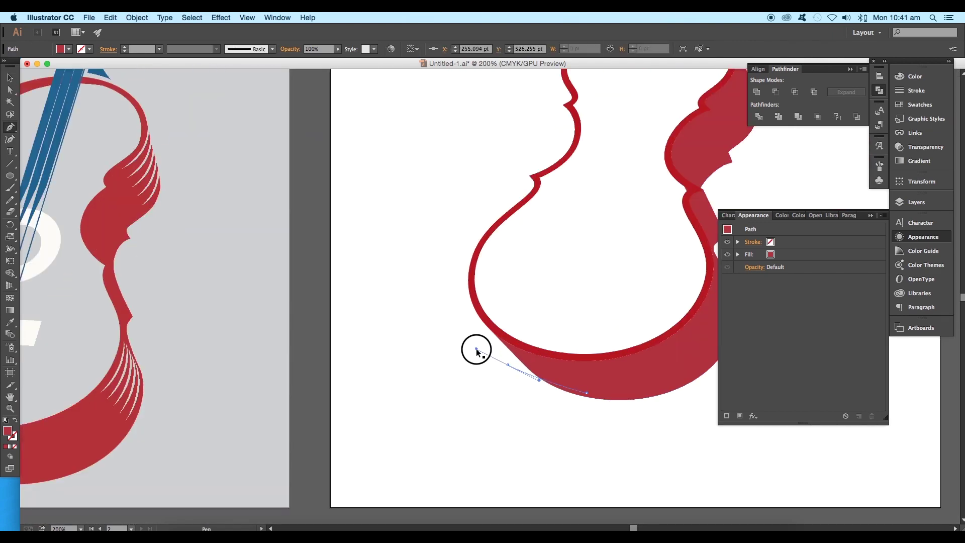
- Give the curve a dark grey #685457 stroke without fill and duplicate it just above the original
key("v")
double_click(13, 434)
left_click(567, 210)
left_click(780, 138)
scroll(564, 383, "up", 1)
mouse_move(551, 390)
left_mouse_down()
mouse_move(544, 355)
mouse_move(529, 353)
left_mouse_up()
- Adjust the end anchors and handles of both curves so they sweep across the lower-left part of the side shape
key("a")
left_click_drag(577, 360, 592, 360)
left_click_drag(514, 349, 479, 349)
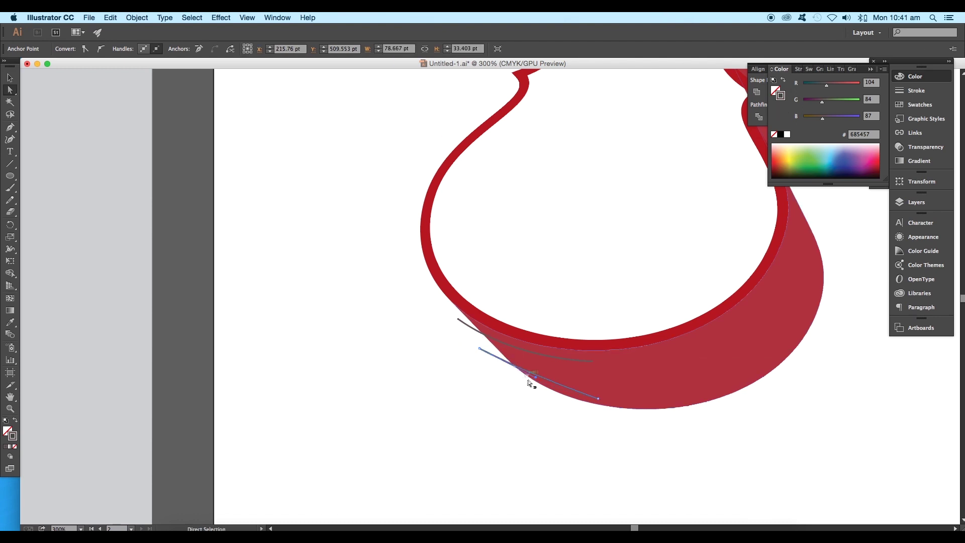
left_click_drag(537, 380, 536, 387)
left_click_drag(595, 372, 607, 372)
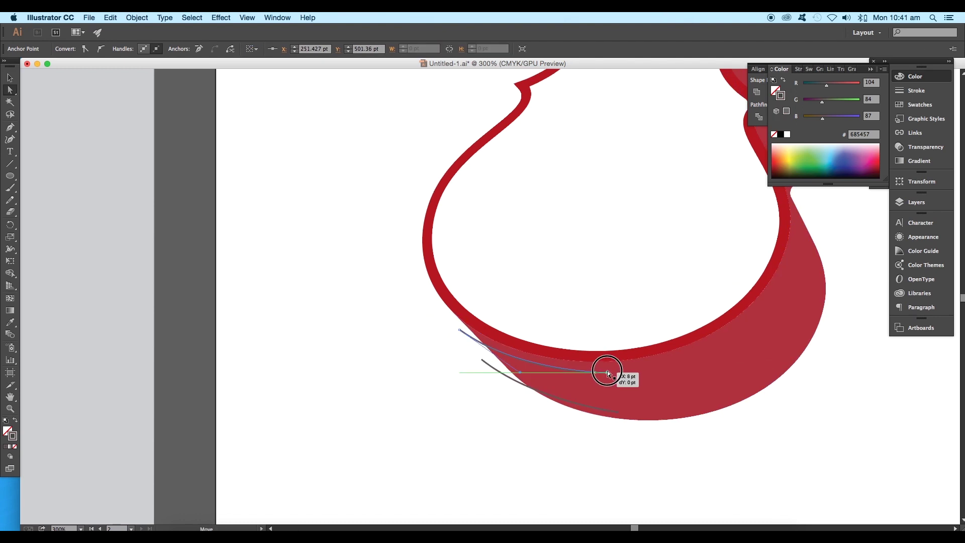
left_click_drag(519, 373, 517, 374)
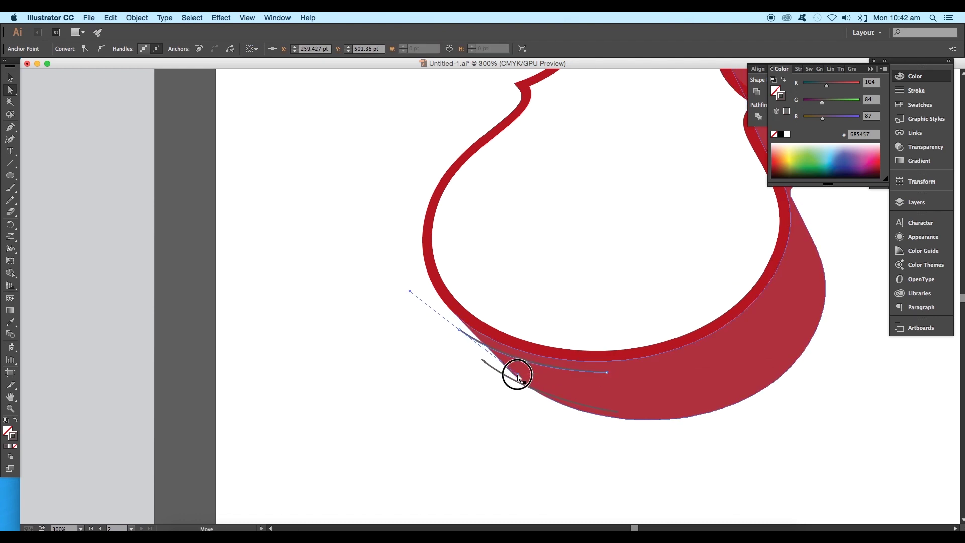
- Select both curves and set their stroke colour to white
key("super+equal")
left_click(634, 394, "shift")
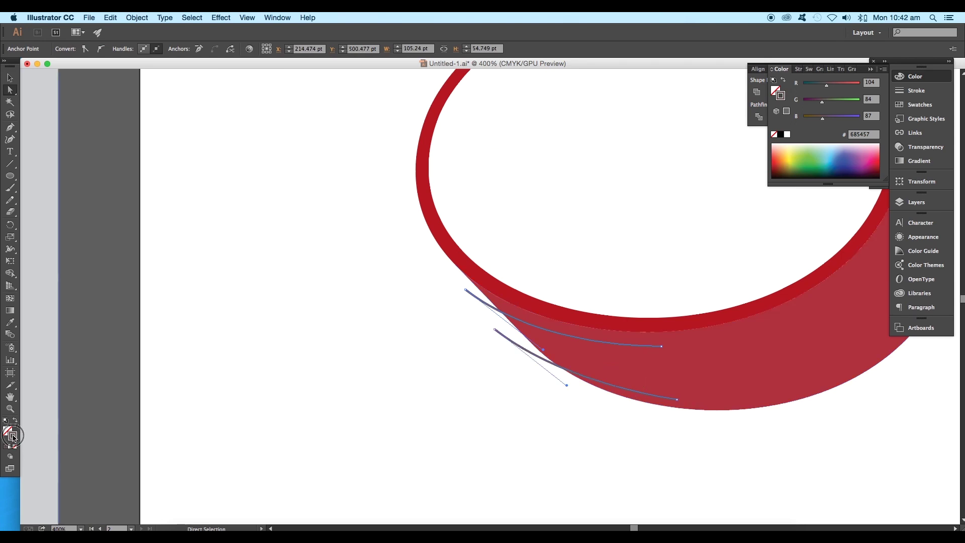
double_click(13, 436)
left_click_drag(631, 174, 532, 128)
key("Return")
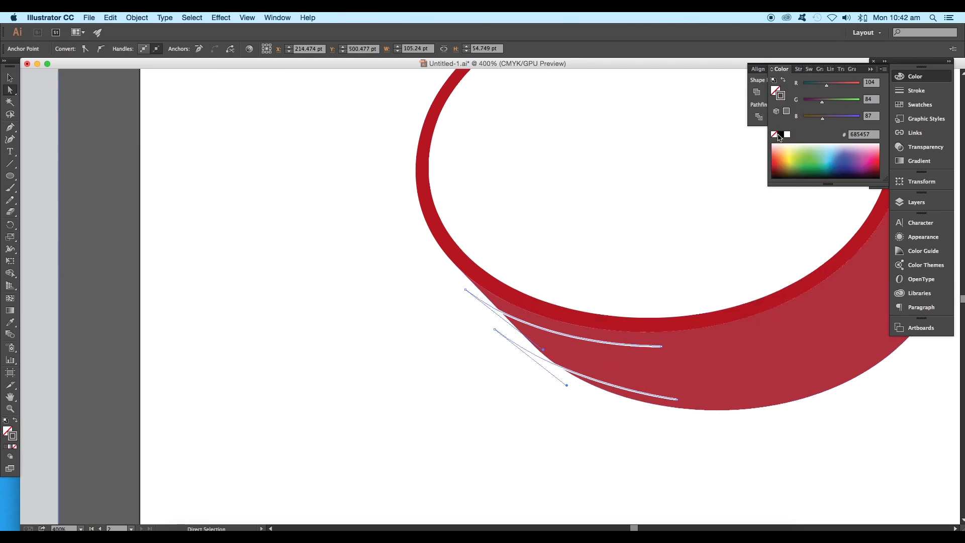
- Apply the wedge-shaped width profile to both white curves so they taper towards one end
left_click(10, 78)
left_click(520, 335)
left_click(579, 339)
left_click(594, 381, "shift")
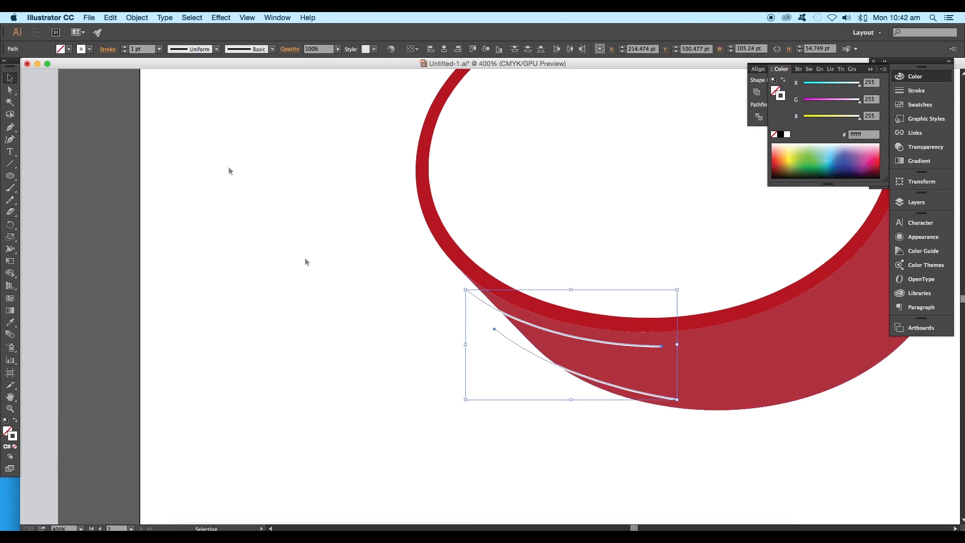
left_click(108, 49)
left_click(88, 203)
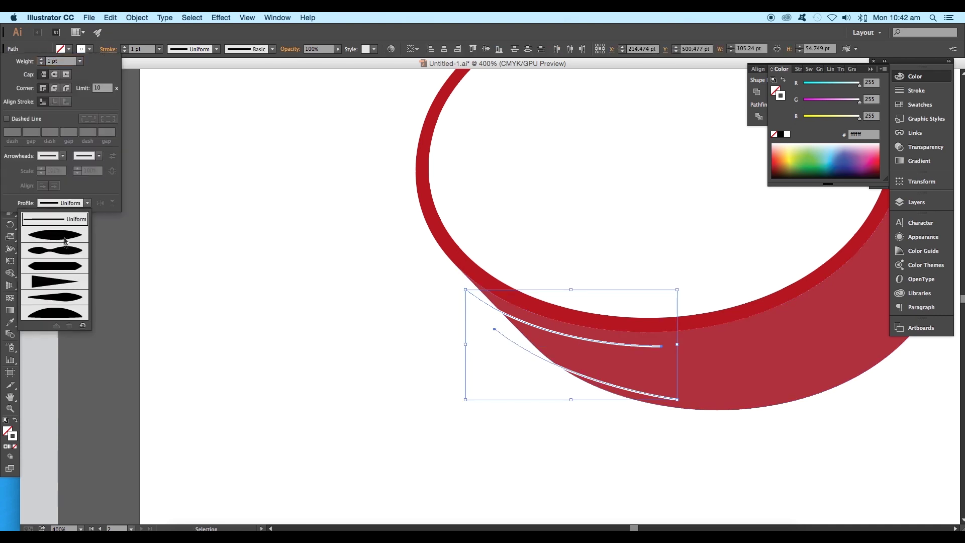
left_click(74, 290)
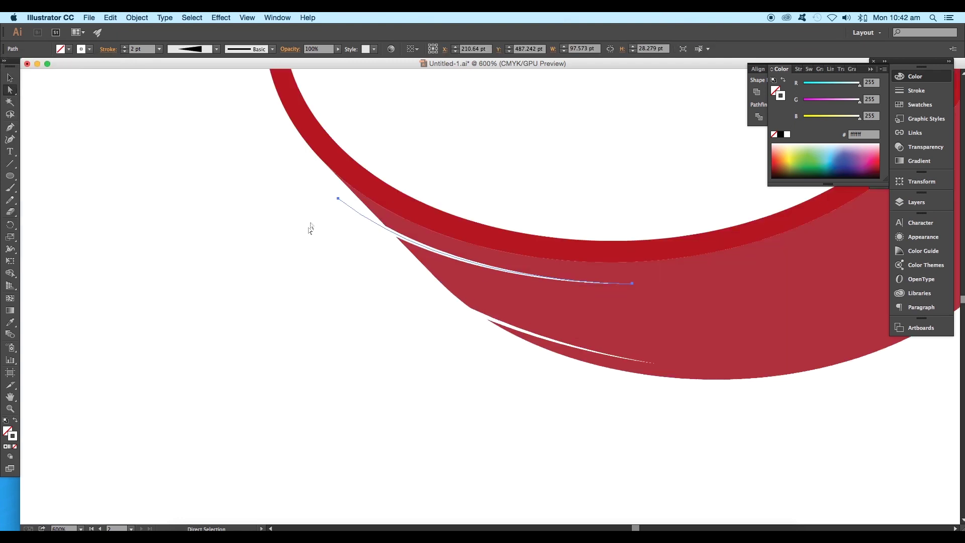
- Refine the anchor and handle positions at the outer ends of the two tapered curves
left_click_drag(308, 225, 425, 277)
left_click_drag(543, 369, 549, 356)
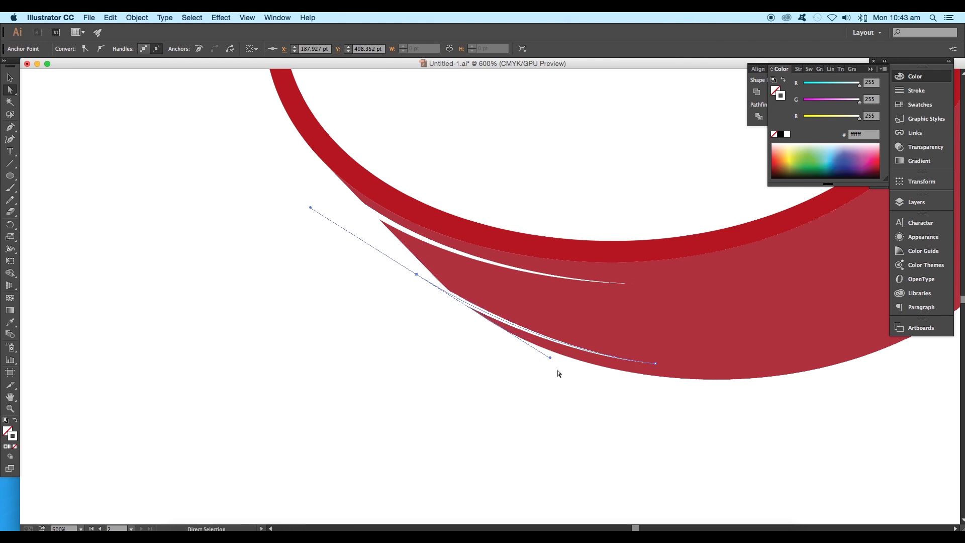
left_click(556, 371)
- Set the stroke weight of both tapered curves on the lower-left edge to 3 pt
key("v")
left_click(469, 256)
left_click(488, 319, "shift")
left_click(158, 48)
left_click(175, 115)
key("super+minus")
key("super+minus")
key("super+plus")
key("super+plus")
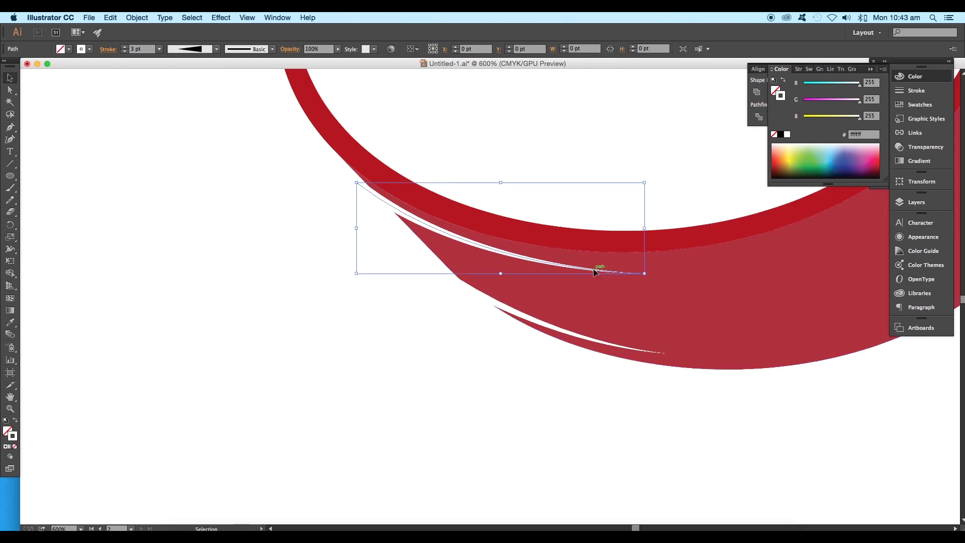
- Blend the two lower-left tapered curves using Specified Steps spacing with 3 steps
left_click(10, 334)
left_click(564, 265)
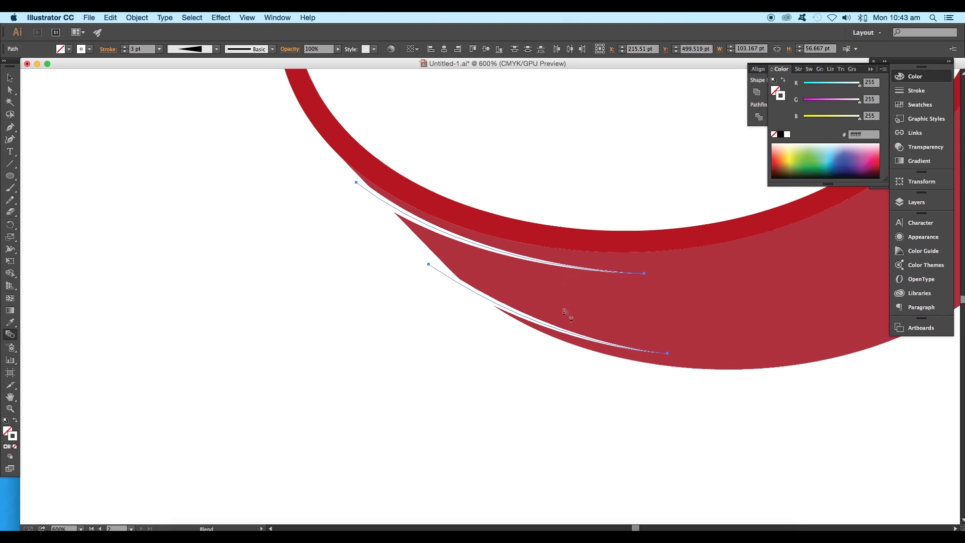
left_click(564, 330)
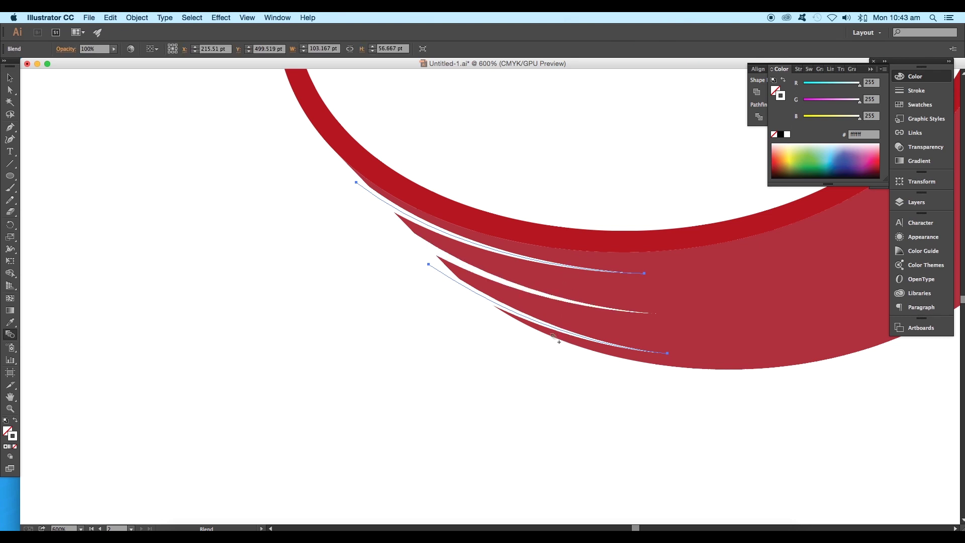
double_click(15, 341)
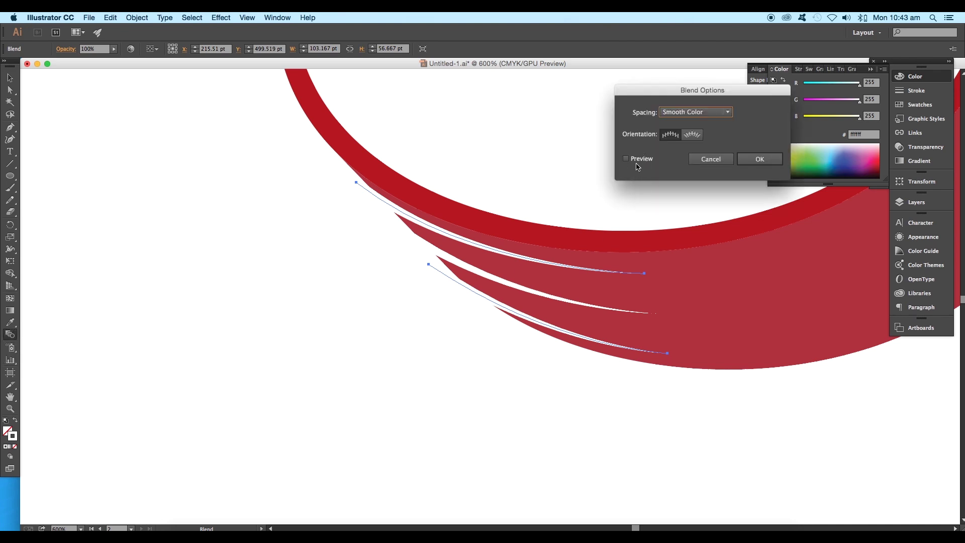
left_click(702, 117)
left_click(705, 130)
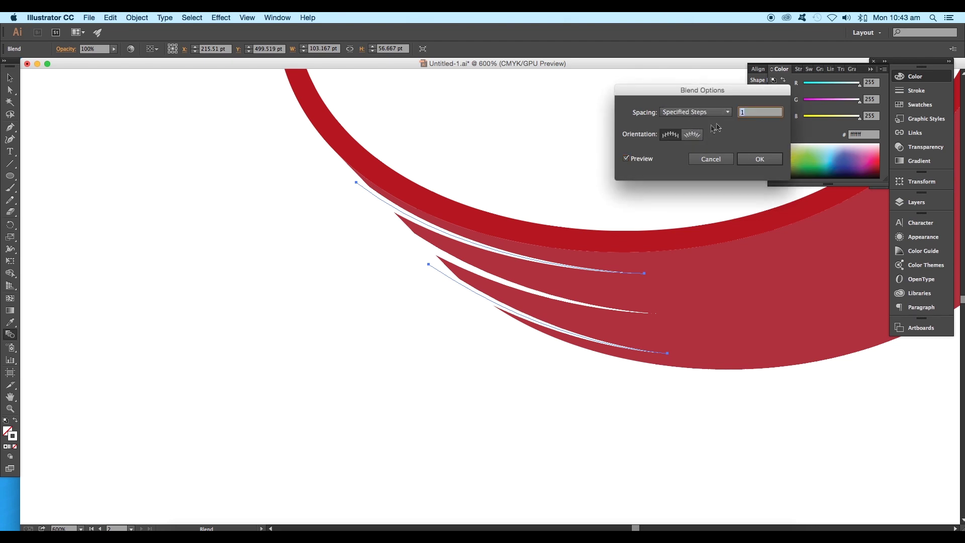
type("3")
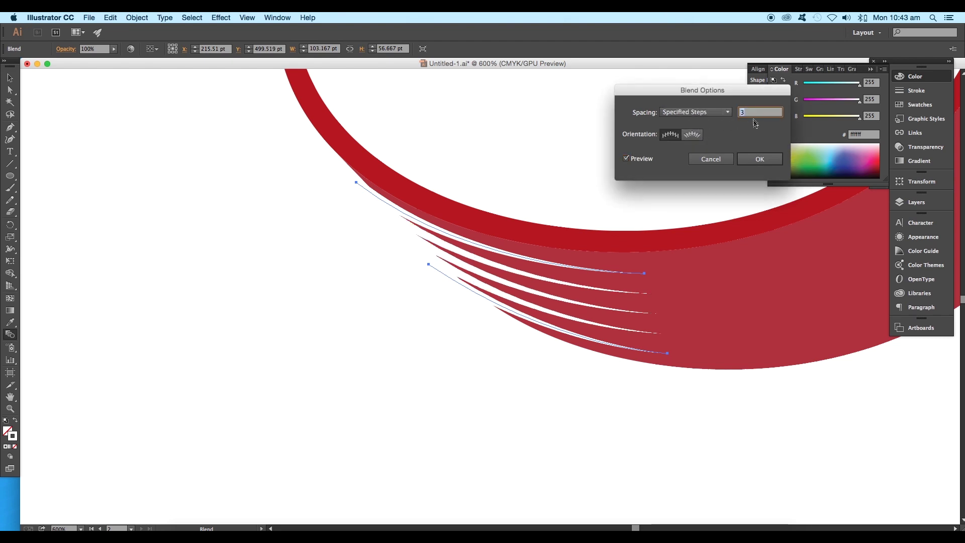
left_click(763, 159)
- Draw two curved Pen paths on the lower-right bulge of the side shape, one near its inner edge and one near its outer edge
scroll(611, 331, "down", 3)
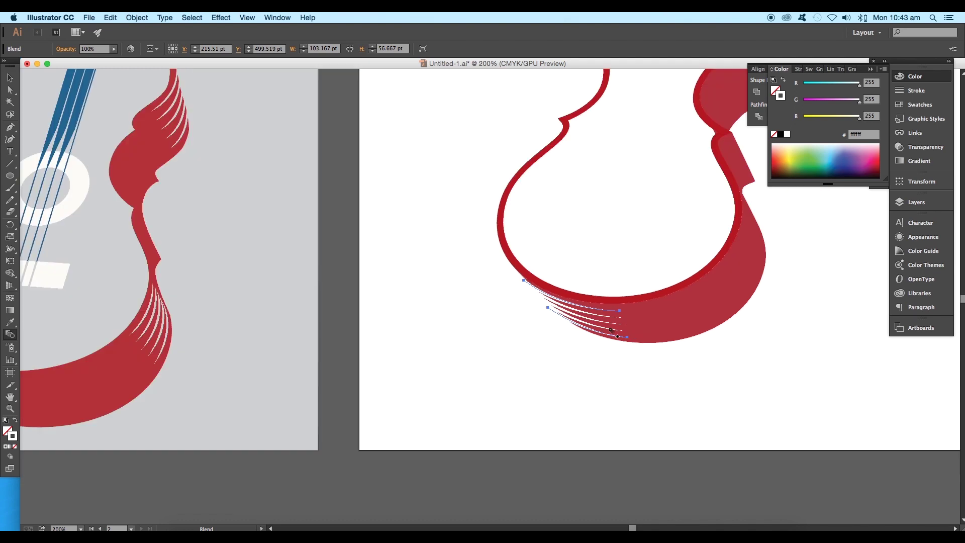
scroll(594, 339, "up", 3)
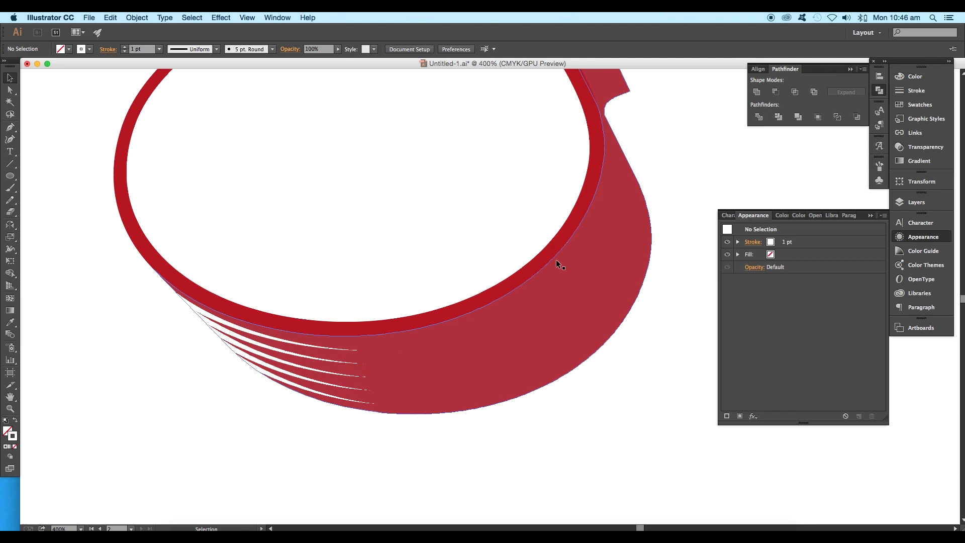
key("p")
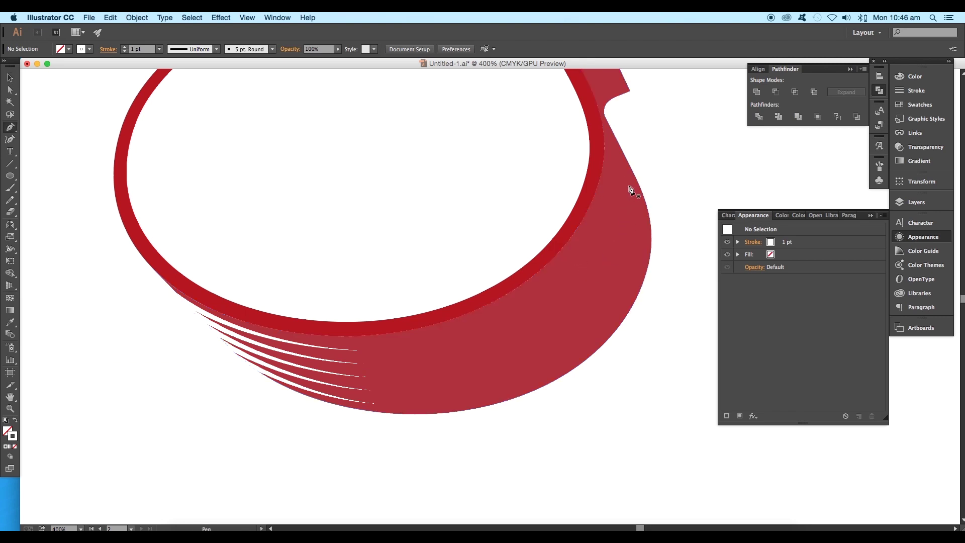
scroll(556, 233, "down", 1)
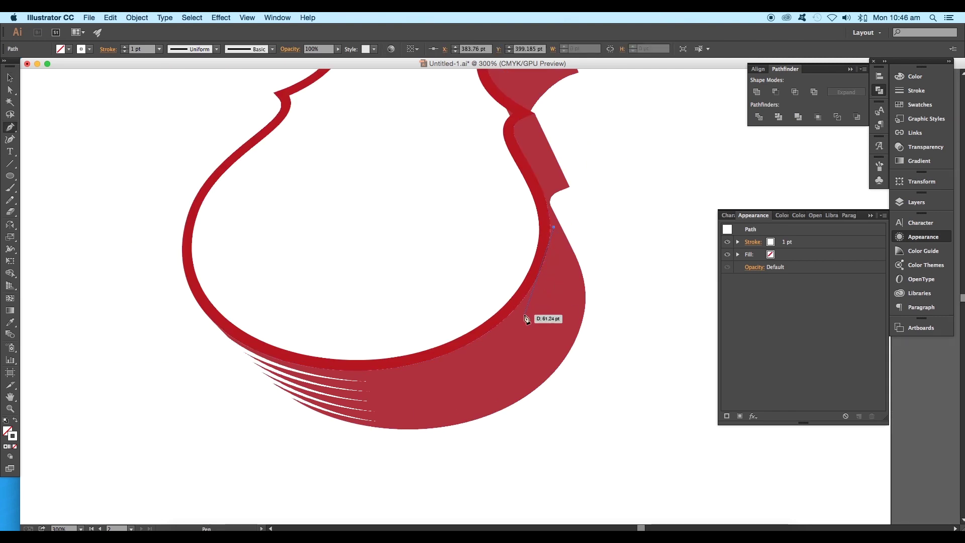
left_click_drag(522, 316, 482, 347)
key("Escape")
left_click(565, 243)
left_click_drag(565, 345, 533, 390)
- Draw two more curved Pen paths on the upper-right bulge, following its inner and outer edges
left_click_drag(572, 257, 462, 330)
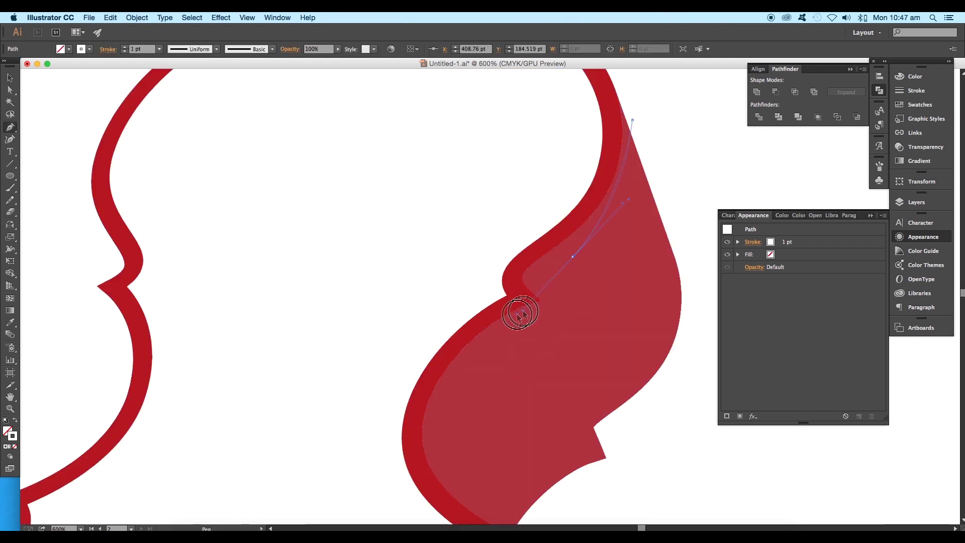
key("Escape")
left_click(663, 203)
left_click_drag(633, 377, 565, 433)
key("super+minus")
key("super+minus")
key("super+minus")
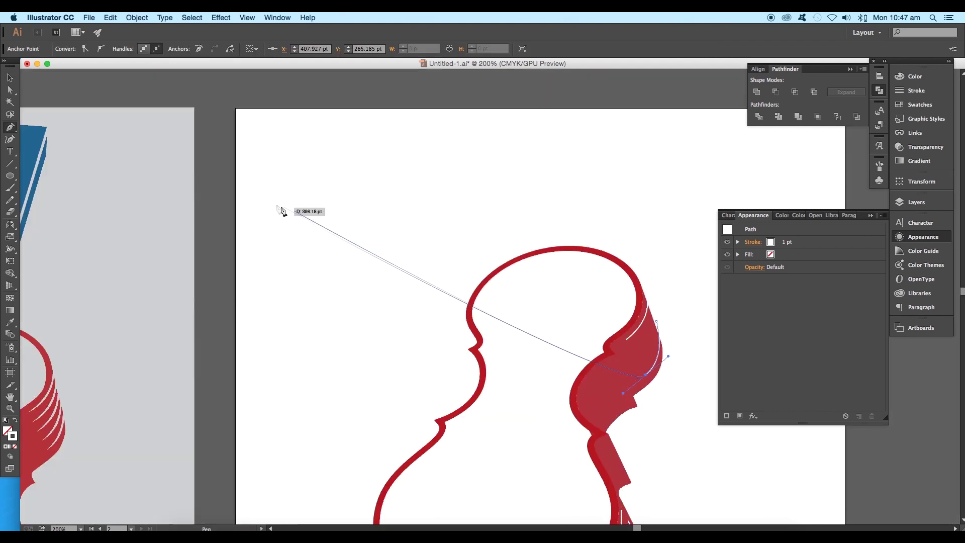
- Set the two upper-right curves to a 2 pt stroke with the width profile that tapers at both ends
key("v")
key("super+plus")
left_click(629, 307, "shift")
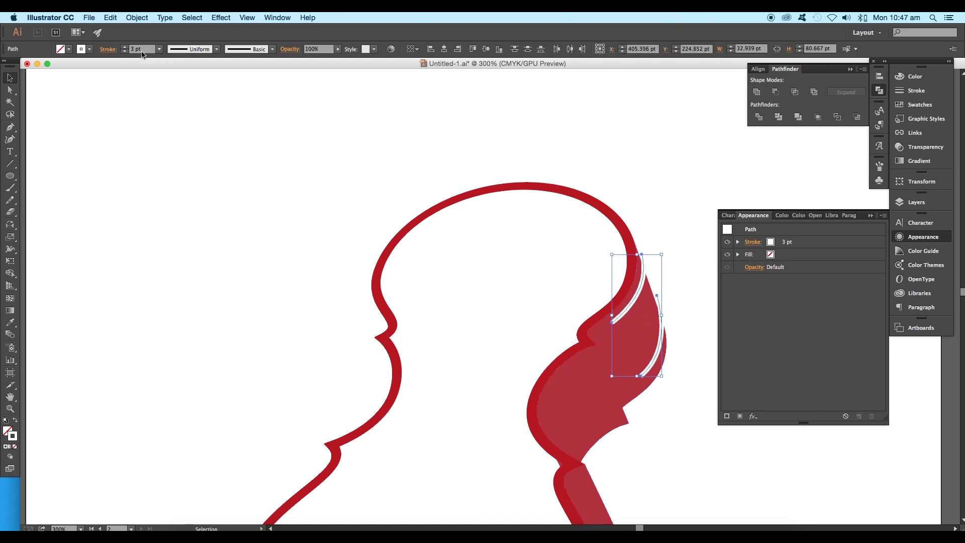
left_click(124, 50)
left_click(108, 49)
left_click(64, 201)
left_click(66, 223)
left_click_drag(670, 315, 652, 262)
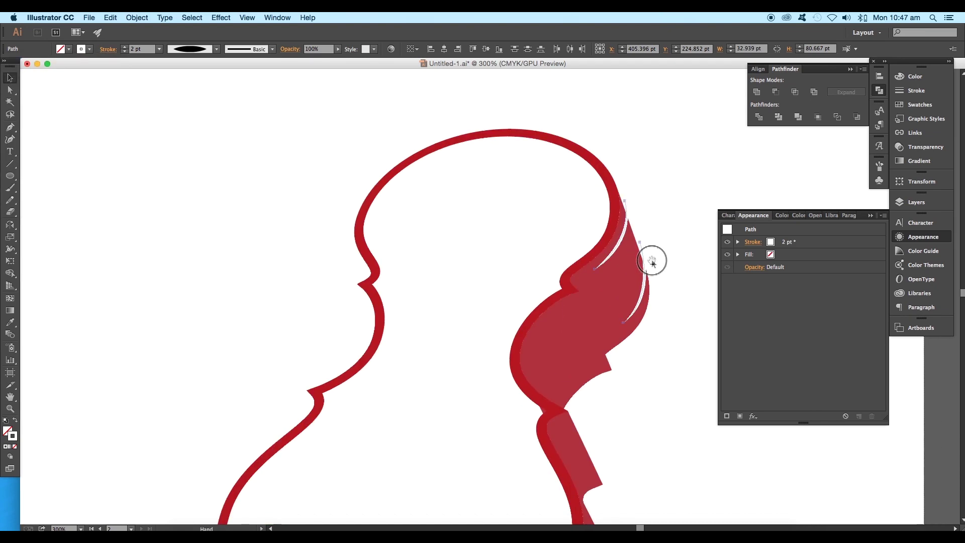
left_click(652, 261)
- Give the two lower-right curves a 2 pt stroke with the same double-tapered width profile
scroll(660, 318, "down", 2)
left_click_drag(659, 319, 641, 199)
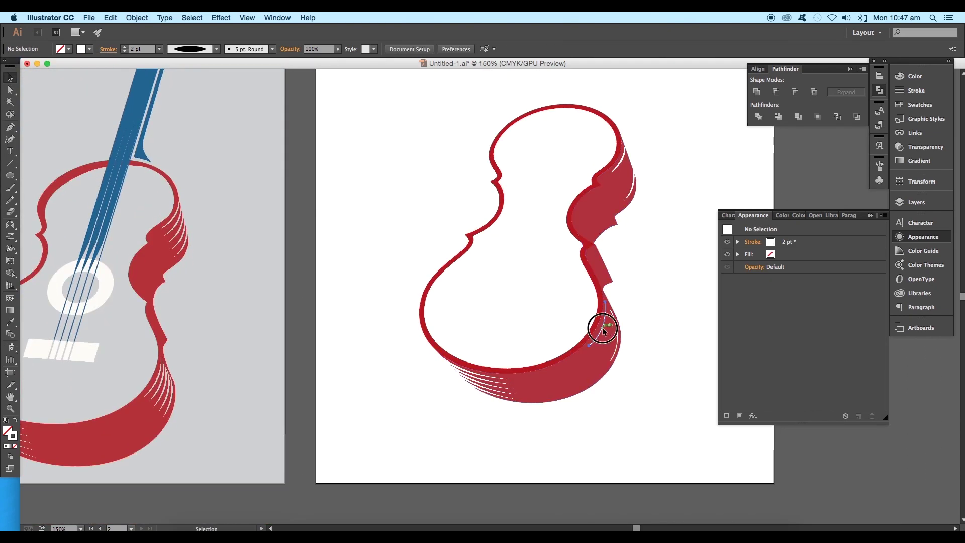
left_click(603, 330)
scroll(618, 354, "up", 1)
scroll(616, 353, "up", 1)
left_click(125, 47)
left_click(125, 47)
left_click(108, 49)
left_click(73, 203)
left_click(56, 233)
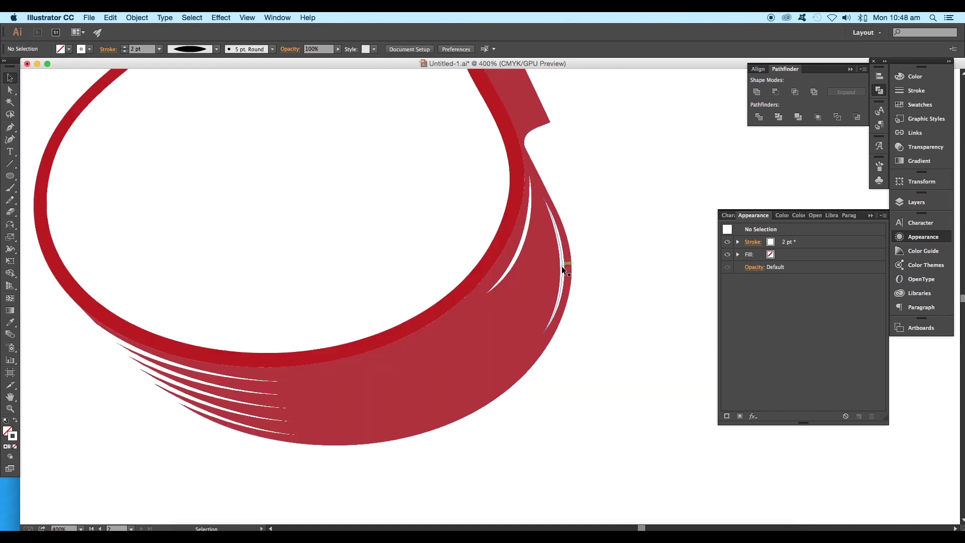
- Blend the two lower-right tapered curves using Specified Steps spacing with 3 steps
left_click(562, 266)
left_click(516, 251, "shift")
left_click(11, 335)
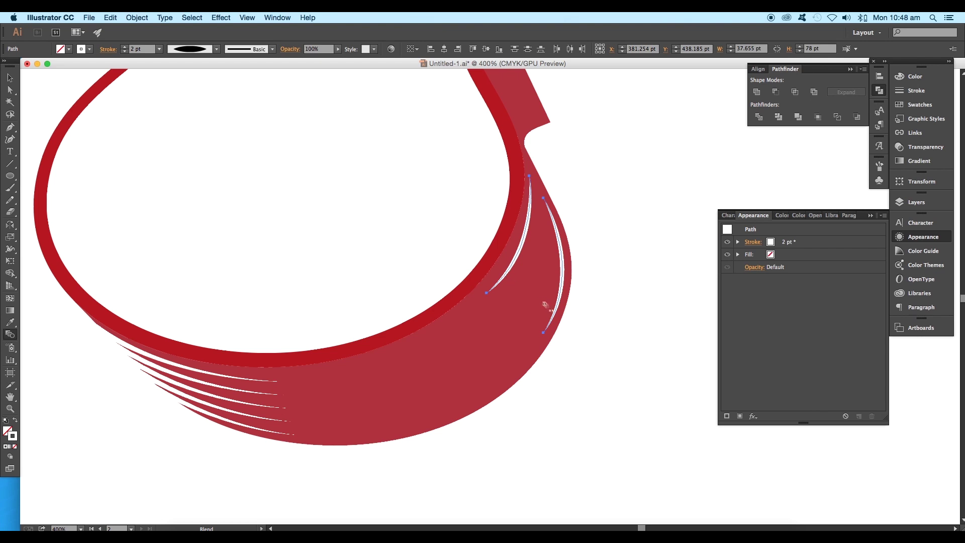
left_click(551, 317)
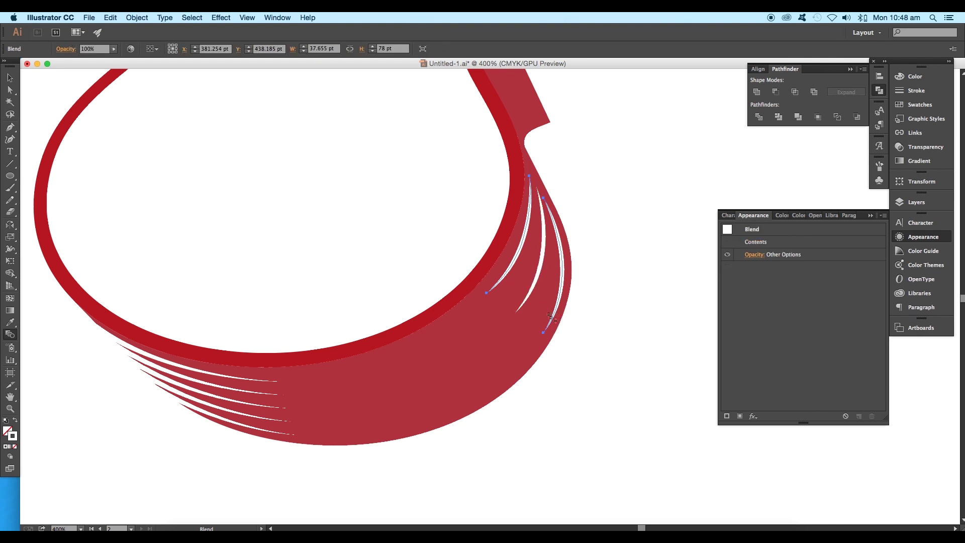
double_click(10, 334)
left_click(695, 111)
left_click(695, 120)
left_click(627, 157)
type("3")
left_click(760, 159)
- Blend the two tapered curves on the upper-right bulge with three intermediate steps and deselect the result
scroll(478, 196, "down", 3)
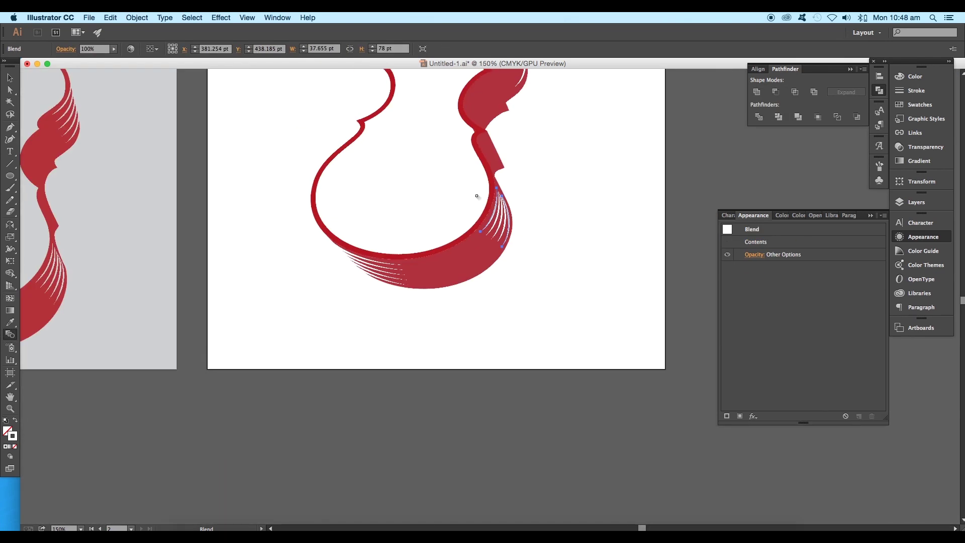
scroll(477, 196, "up", 3)
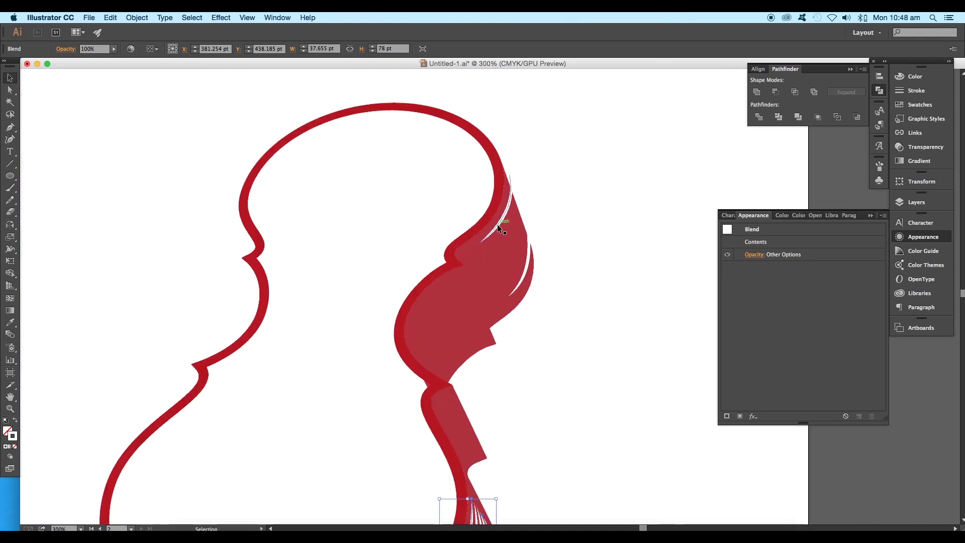
left_click(497, 228)
left_click(525, 279, "shift")
key("w")
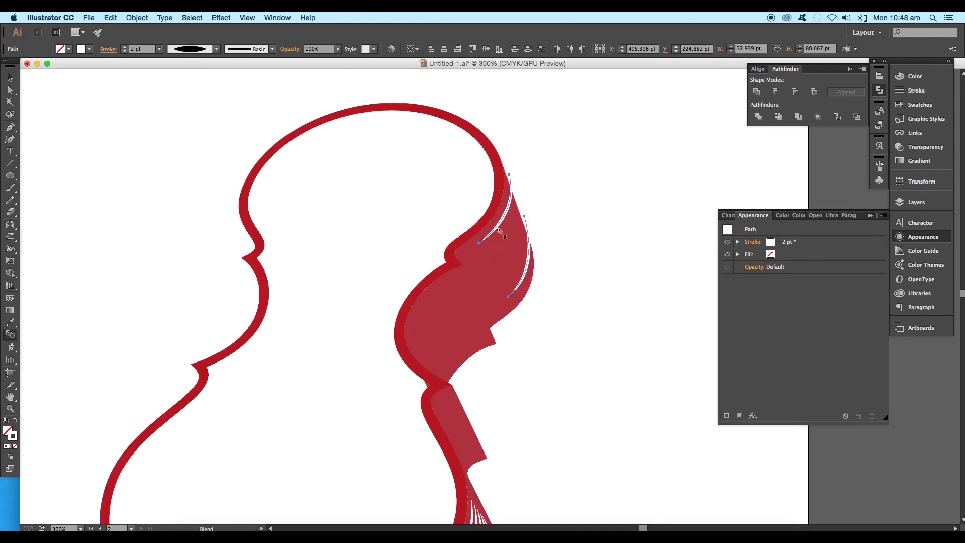
left_click(519, 281)
scroll(531, 272, "down", 4)
left_click_drag(503, 300, 521, 263)
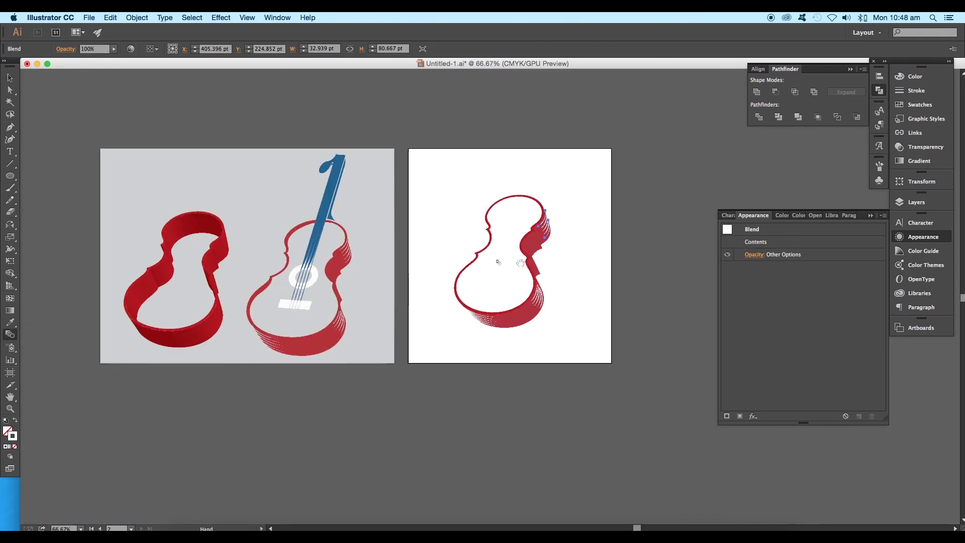
left_click(8, 79)
left_click(420, 308)
scroll(567, 249, "up", 4)
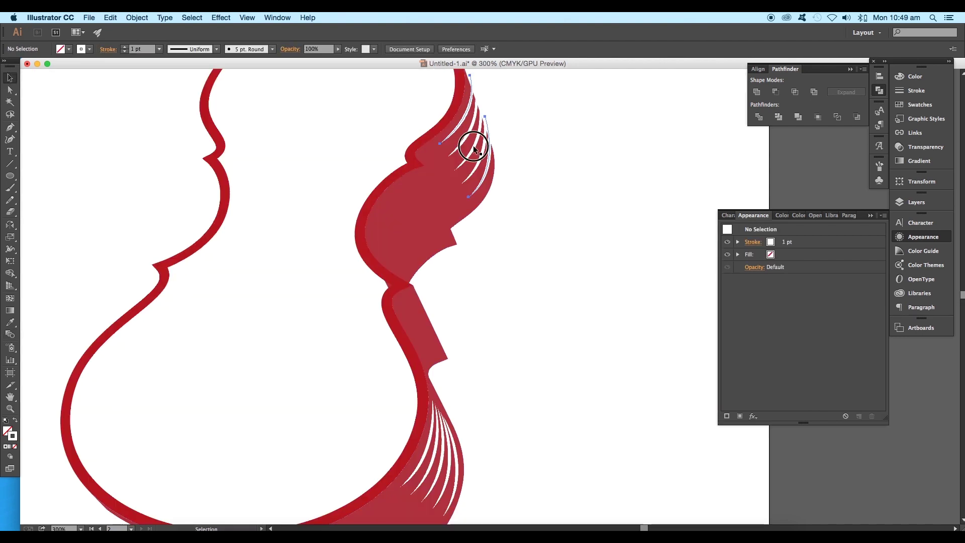
- Apply Expand Appearance to the tapered-line blend on the upper-right bulge, with object and fill expansion selected
left_click(474, 147)
left_click(153, 18)
left_click(163, 128)
left_click(137, 18)
left_click(150, 118)
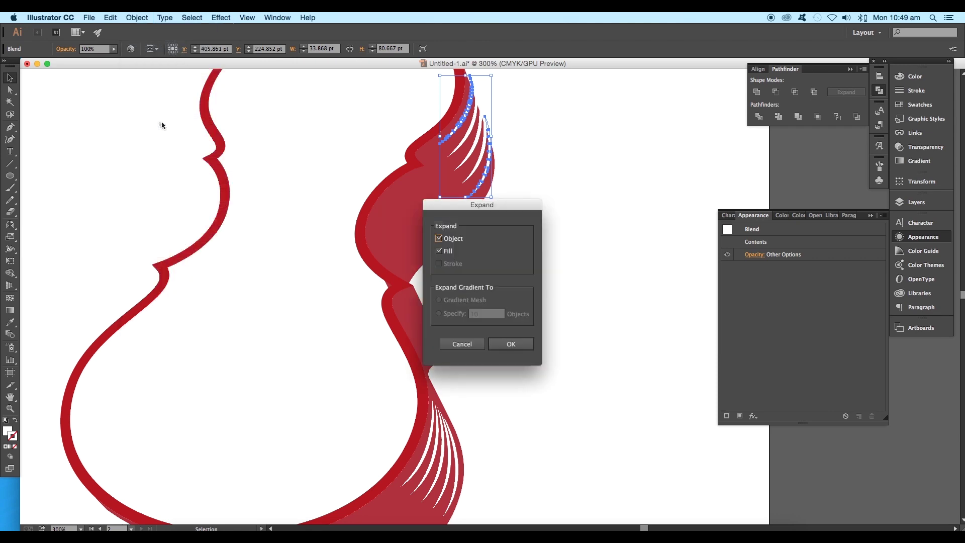
left_click(523, 346)
- Expand the object and fill of the tapered-line blend at the guitar body's lower left
scroll(296, 385, "down", 5)
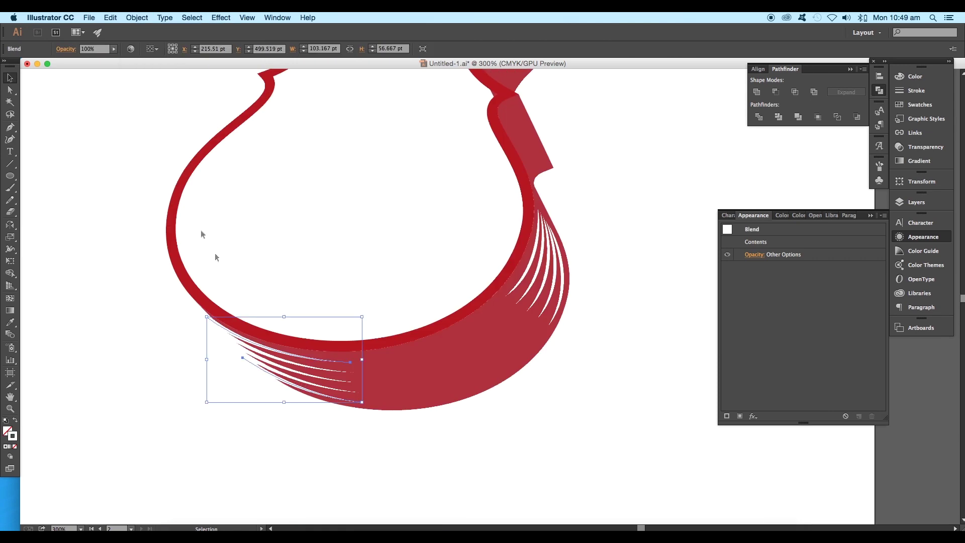
left_click(136, 18)
left_click(149, 118)
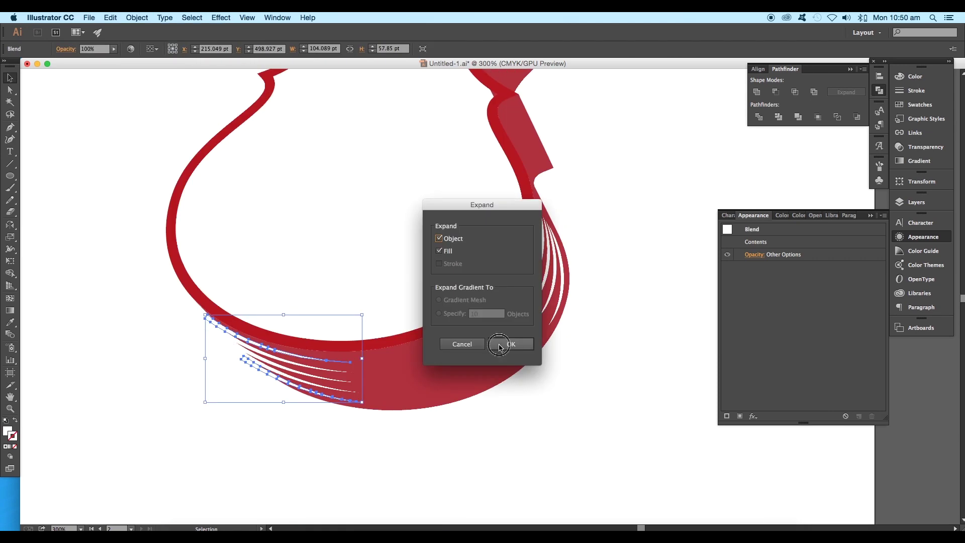
left_click(499, 345)
- Expand the upper-right blend into a group of editable shapes with Object and Fill enabled
left_click_drag(488, 344, 221, 348)
left_click_drag(307, 244, 343, 449)
left_click(336, 187)
left_click(335, 185)
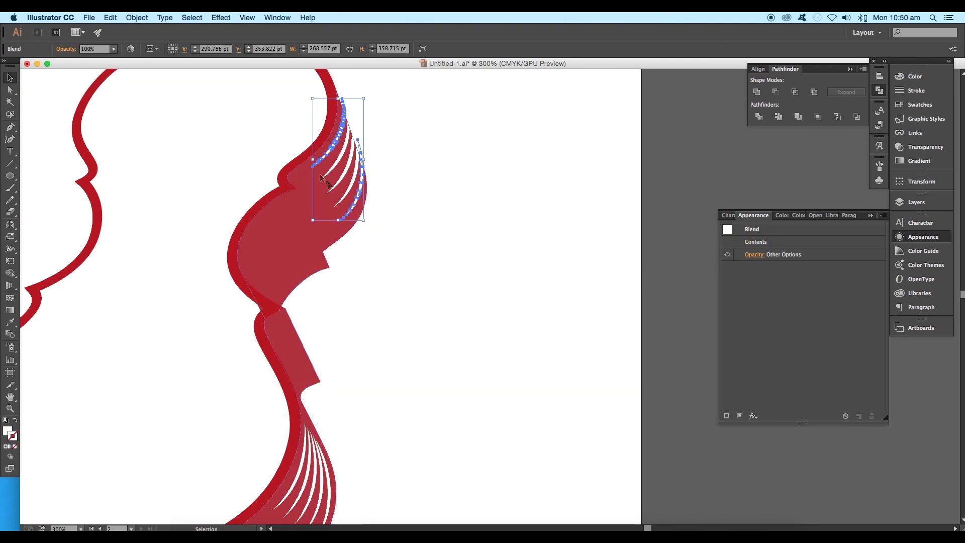
left_click(137, 18)
left_click(160, 120)
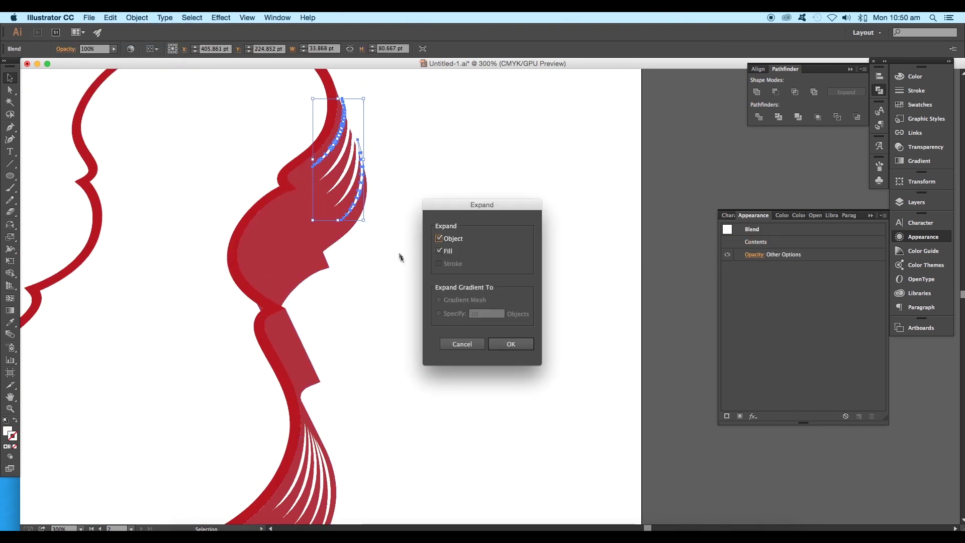
left_click(509, 347)
scroll(441, 389, "down", 3)
- Subtract the expanded lower-left highlight lines from the red side shape using Minus Front
left_click_drag(440, 388, 497, 301)
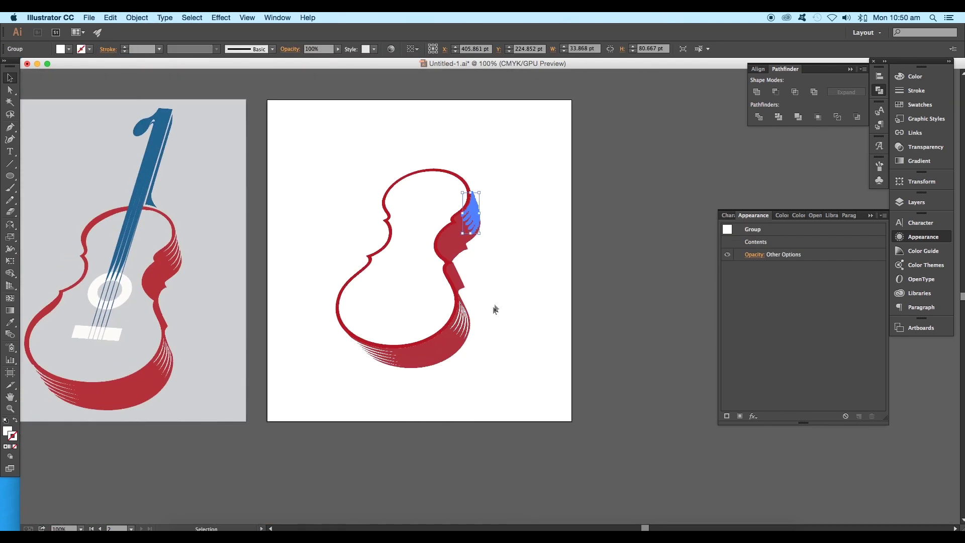
left_click(498, 301)
left_click(454, 240)
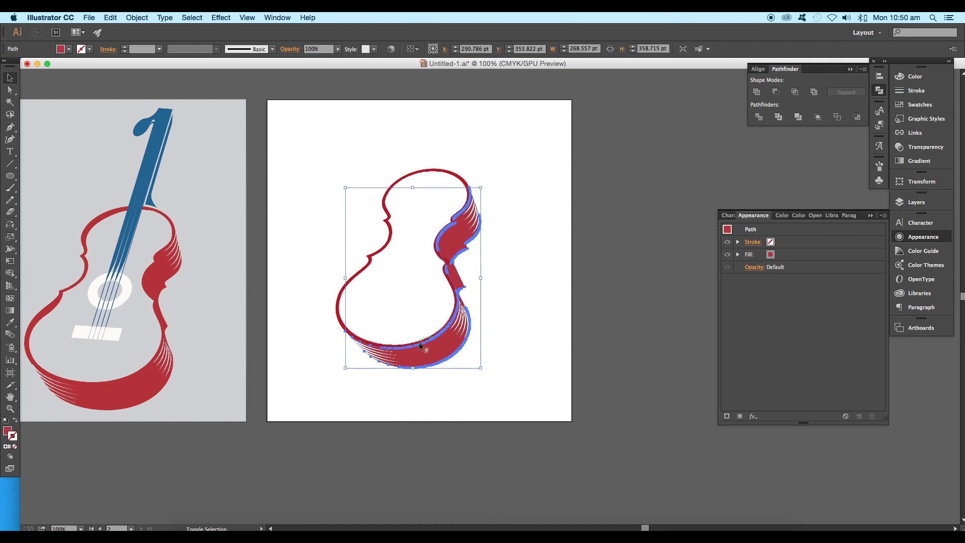
left_click(390, 360, "shift")
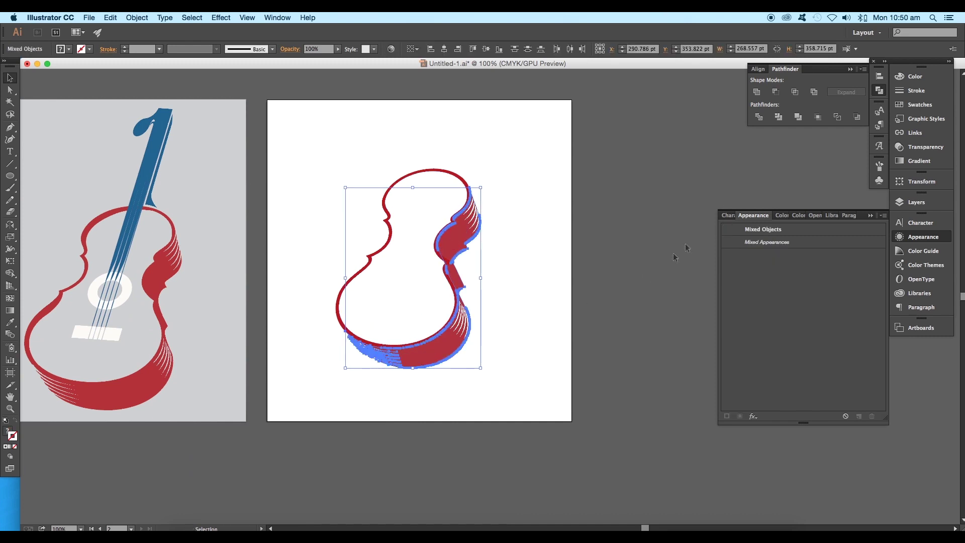
left_click(775, 92)
- Cut the upper-right highlight lines out of the red side shape with Minus Front and deselect it
left_click(536, 214)
left_click(465, 221)
left_click(470, 219, "shift")
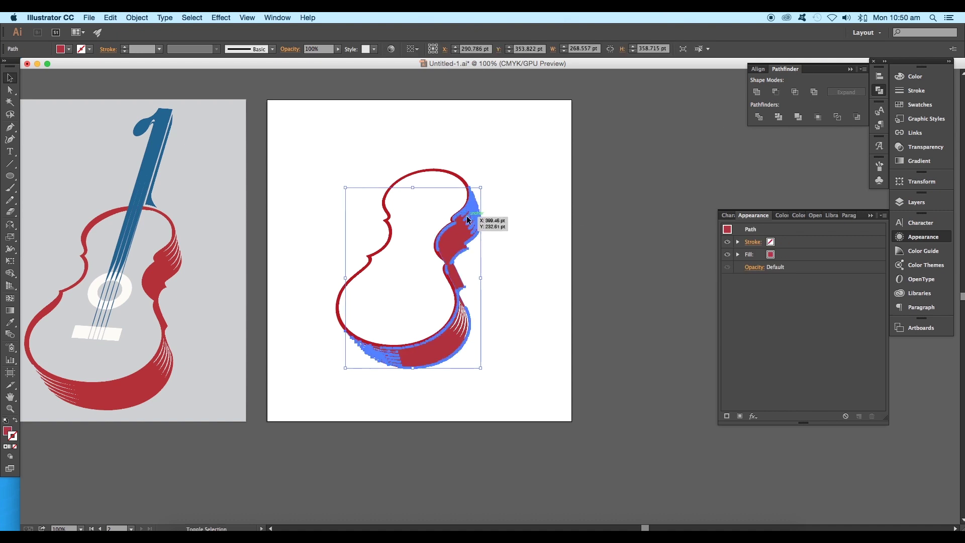
left_click(774, 93)
left_click(529, 277)
- Examine the cut highlight lines along the guitar's side up close and compare the body with the reference illustration
key("super+plus")
key("super+plus")
key("super+plus")
key("super+plus")
left_click_drag(545, 233, 549, 377)
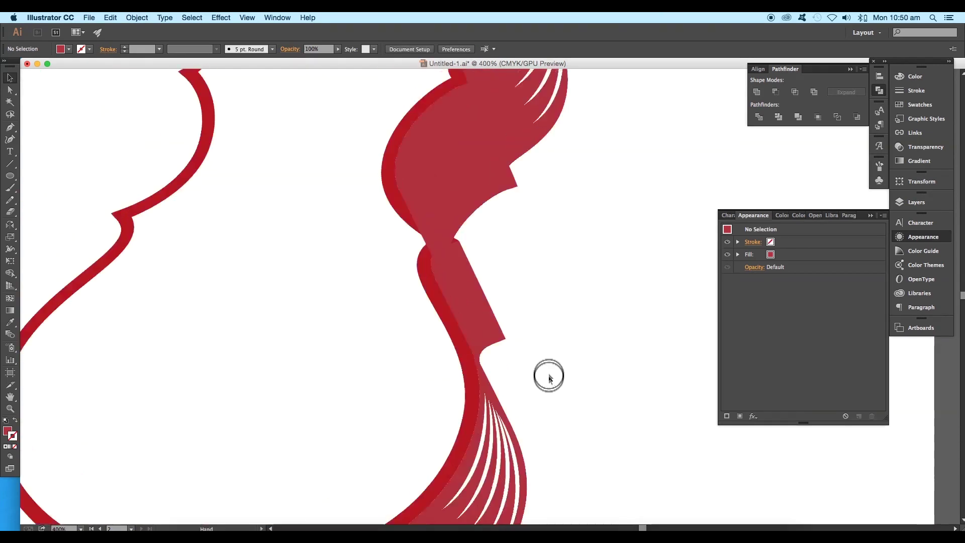
scroll(549, 377, "down", 4)
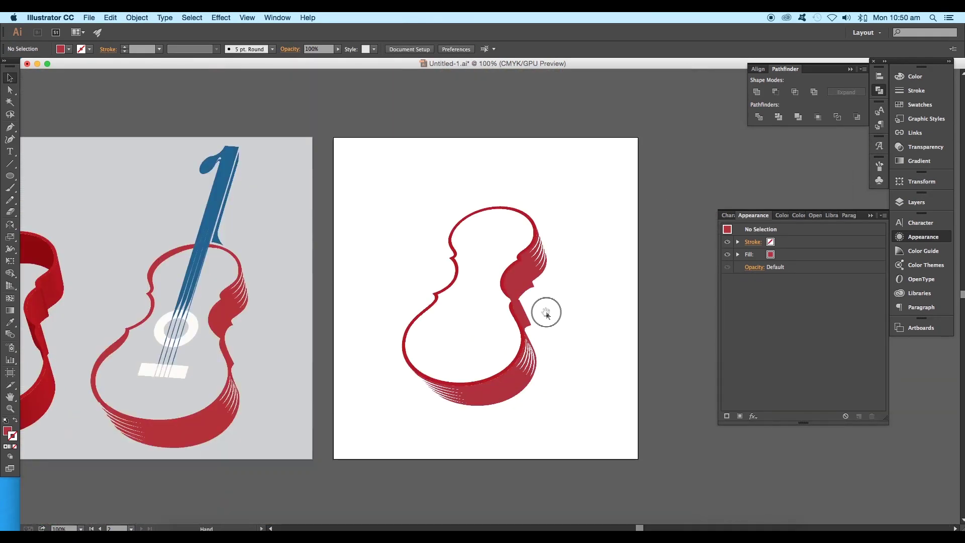
left_click_drag(547, 312, 572, 282)
scroll(570, 278, "up", 1)
scroll(570, 278, "down", 1)
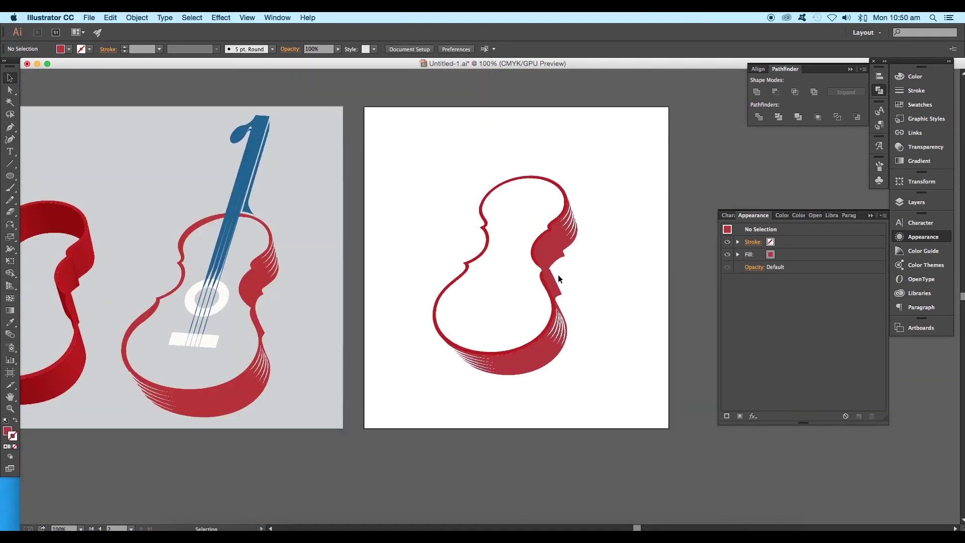
scroll(558, 274, "up", 3)
scroll(560, 247, "down", 2)
- Unite the guitar outline and the red side shape into one compound path and deselect it
left_click_drag(559, 246, 601, 229)
left_click(584, 253)
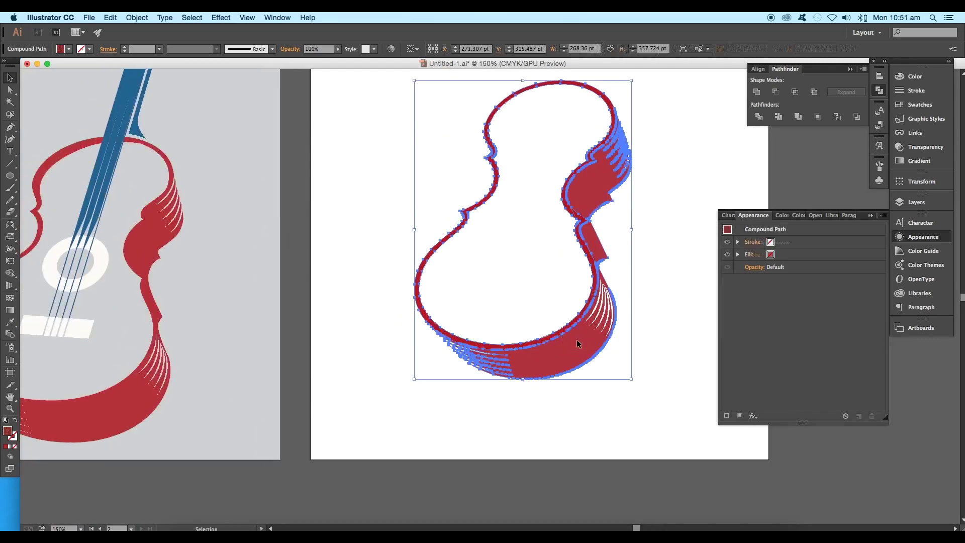
scroll(584, 335, "up", 1)
scroll(622, 104, "up", 8)
left_click(762, 93)
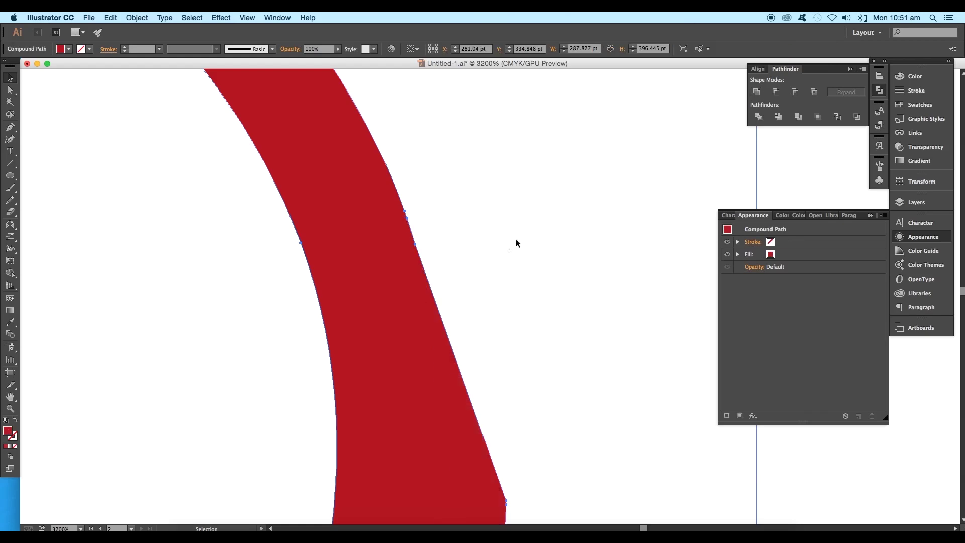
scroll(501, 358, "down", 10)
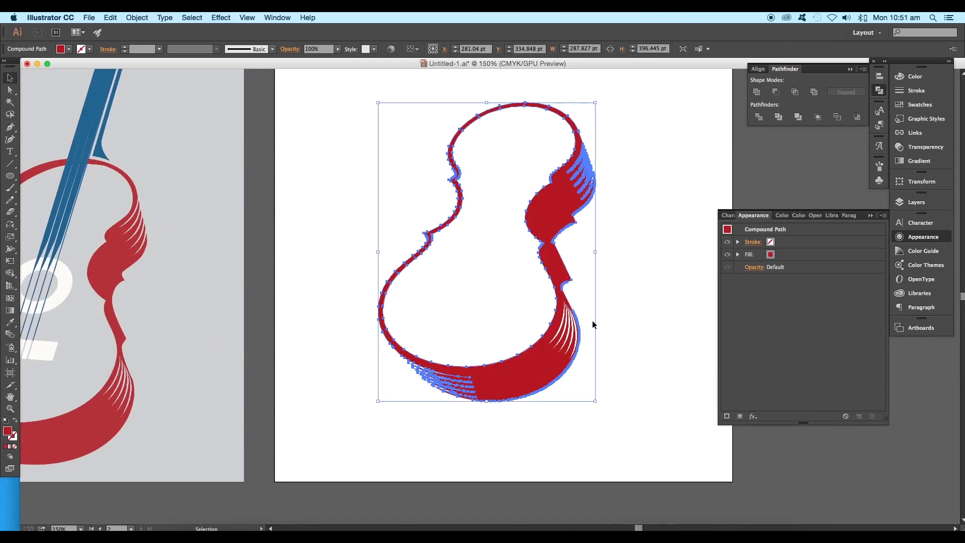
left_click(592, 322)
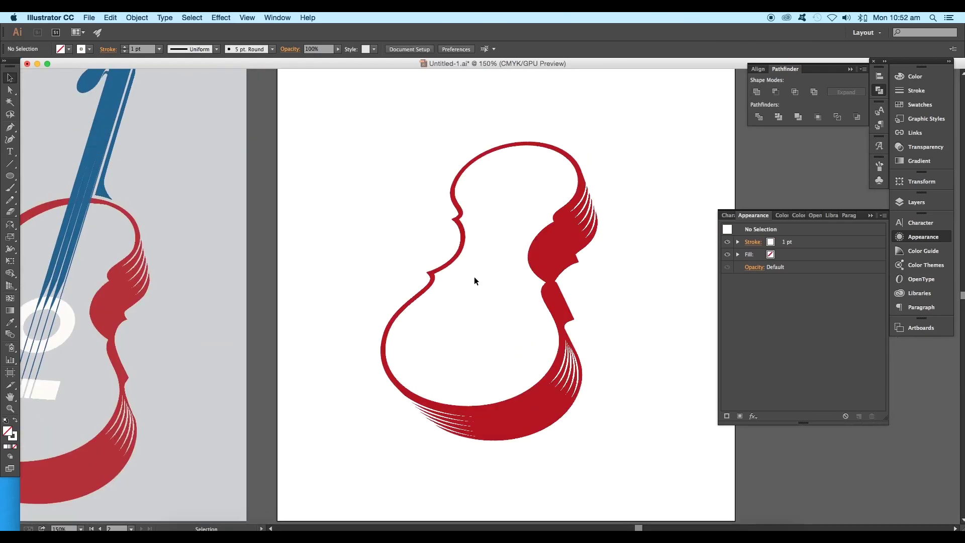
- Trim the sharp edge above the first upper-right highlight cut by removing and adjusting the outline's anchor points
scroll(542, 218, "up", 1)
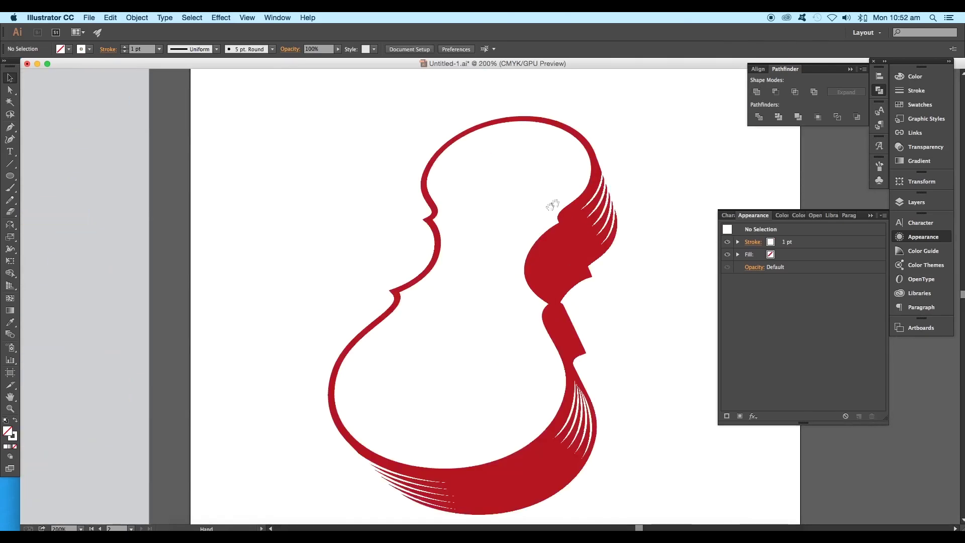
left_click_drag(582, 191, 508, 240)
scroll(533, 226, "up", 3)
left_click(504, 227)
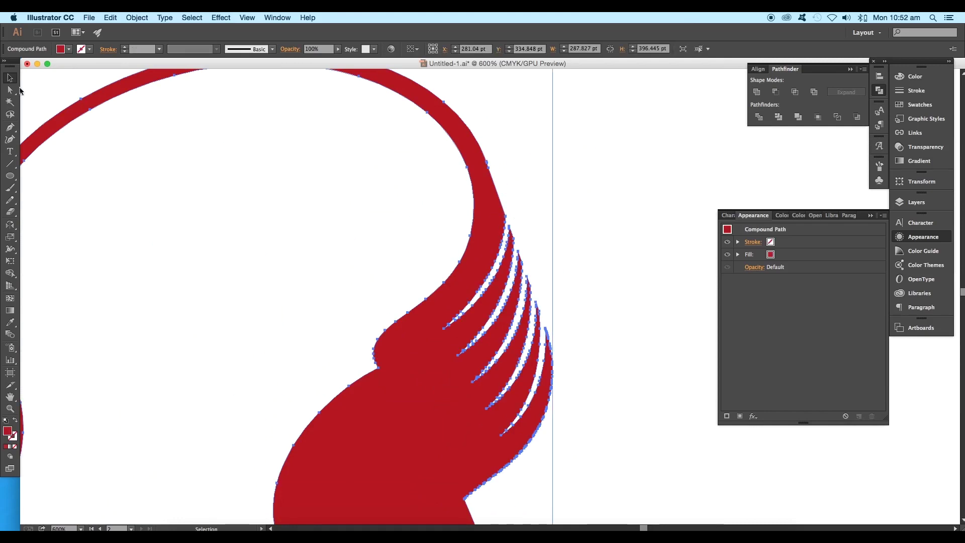
left_click(10, 127)
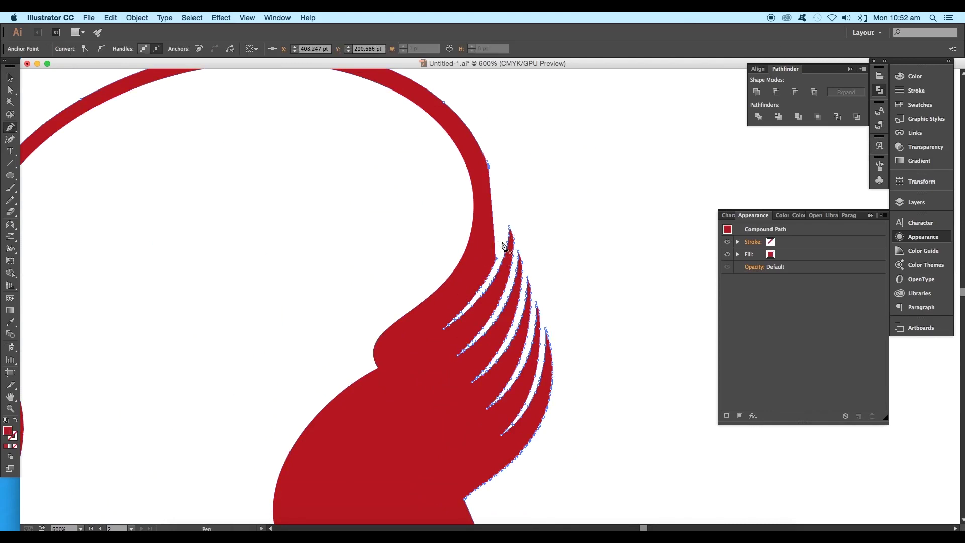
key("a")
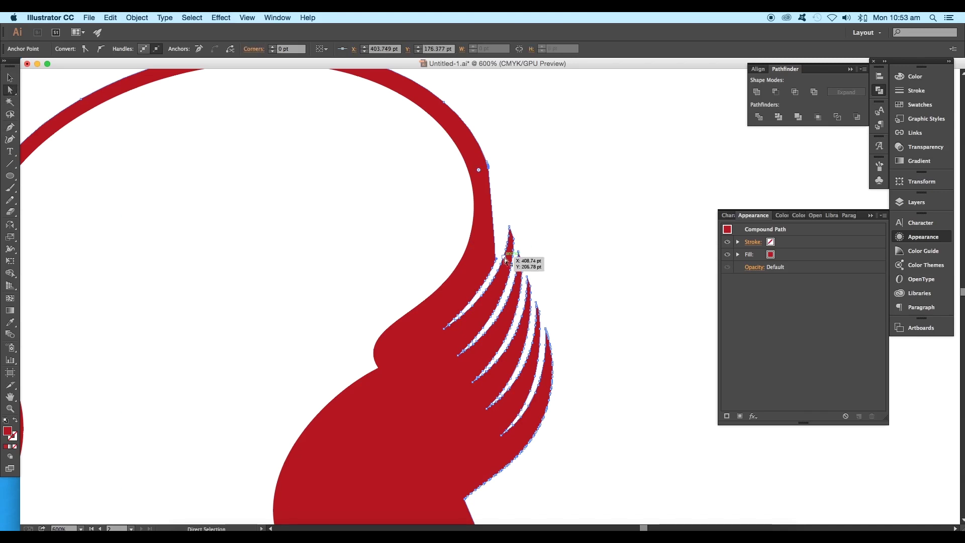
scroll(506, 258, "up", 2)
left_click_drag(485, 315, 533, 201)
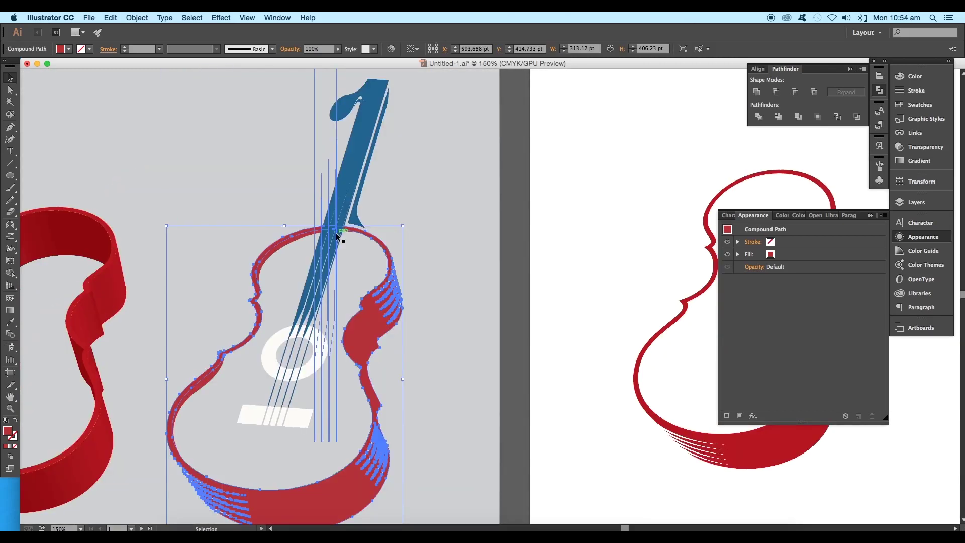
- Draw a tall rectangle about 35 by 392 pt beside the red guitar body and fill it blue
left_click(335, 233)
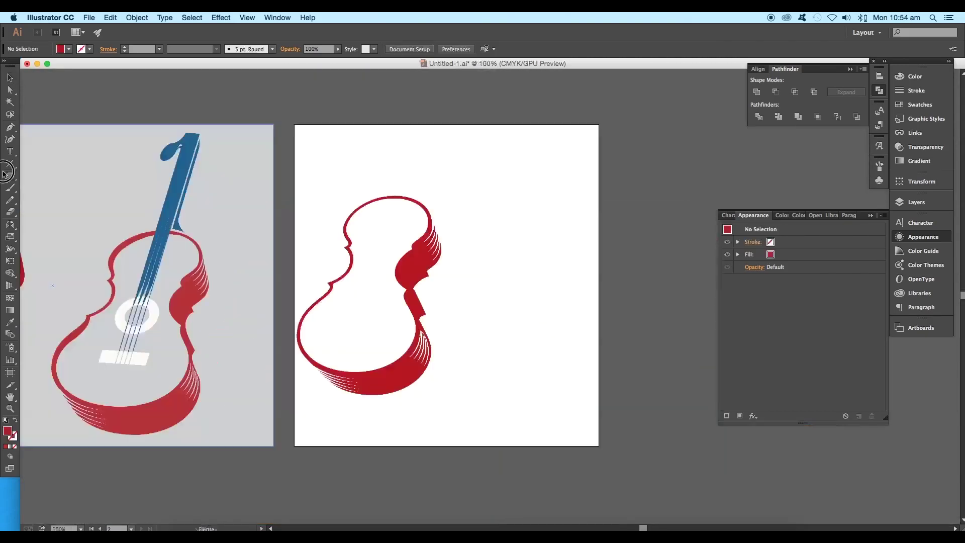
left_click_drag(10, 175, 33, 191)
left_click(55, 176)
left_click_drag(499, 193, 516, 390)
left_click(68, 49)
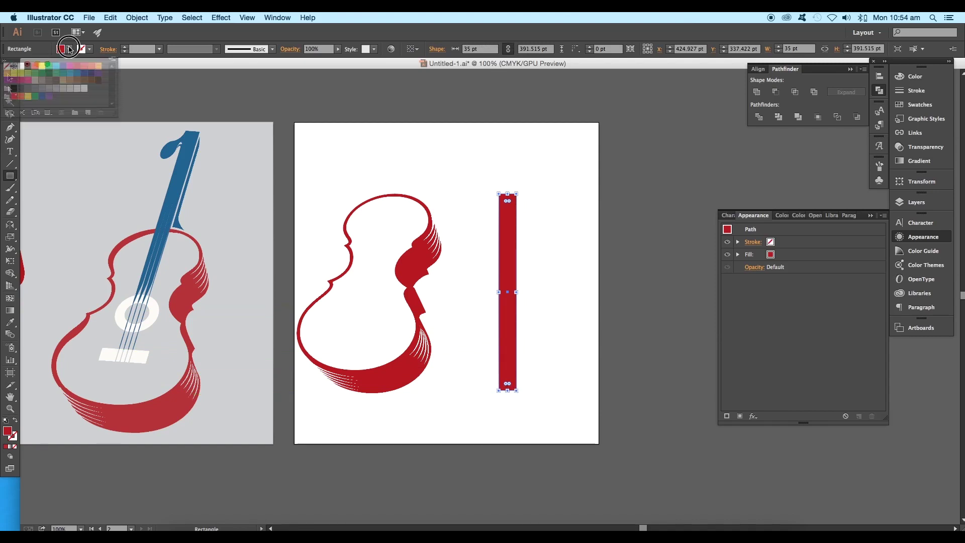
left_click(75, 75)
- Reposition the blue rectangle beside the body and resize it to about 34 by 503 pt
key("v")
left_click(333, 140)
left_click_drag(492, 227, 558, 192)
left_click_drag(573, 201, 588, 196)
left_click_drag(598, 253, 595, 253)
left_click_drag(587, 157, 594, 99)
scroll(594, 176, "up", 1)
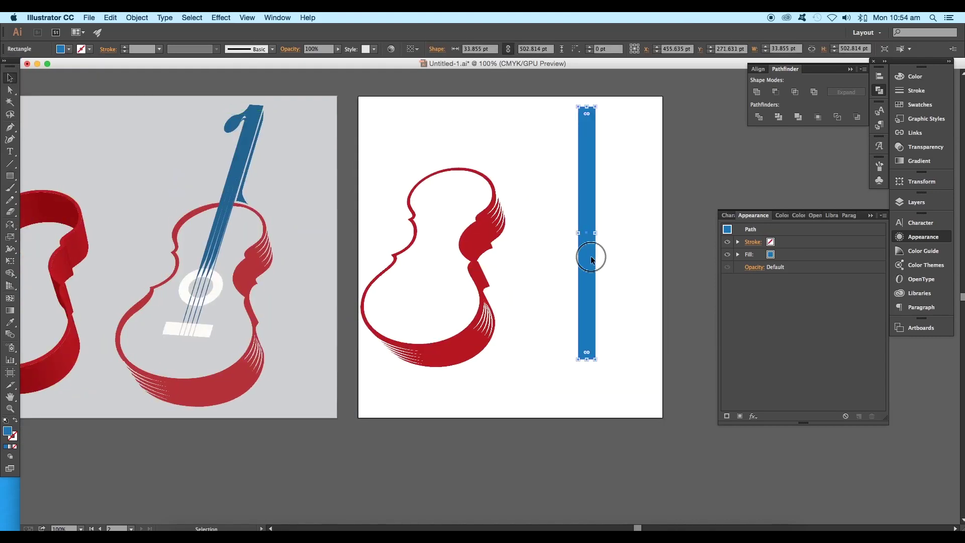
- Create a white-filled strip about 8 pt wide over the lower part of the blue rectangle
left_click_drag(593, 258, 588, 361)
left_click(68, 48)
left_click(21, 67)
left_click_drag(587, 385, 585, 392)
scroll(585, 391, "up", 1)
left_click_drag(584, 161, 582, 205)
scroll(583, 210, "up", 2)
left_click_drag(574, 241, 571, 242)
scroll(577, 194, "up", 5)
left_click_drag(554, 274, 556, 164)
- Arrange three evenly spaced white strips across the blue rectangle's width and select them together
scroll(555, 206, "down", 1)
scroll(550, 418, "up", 2)
left_click_drag(550, 247, 583, 257)
scroll(574, 259, "up", 3)
left_click(538, 282, "shift")
left_click(480, 287, "shift")
- Stretch the three white strips slightly past the lower end of the blue rectangle
scroll(537, 312, "down", 7)
left_click_drag(537, 232, 540, 204)
scroll(541, 382, "up", 4)
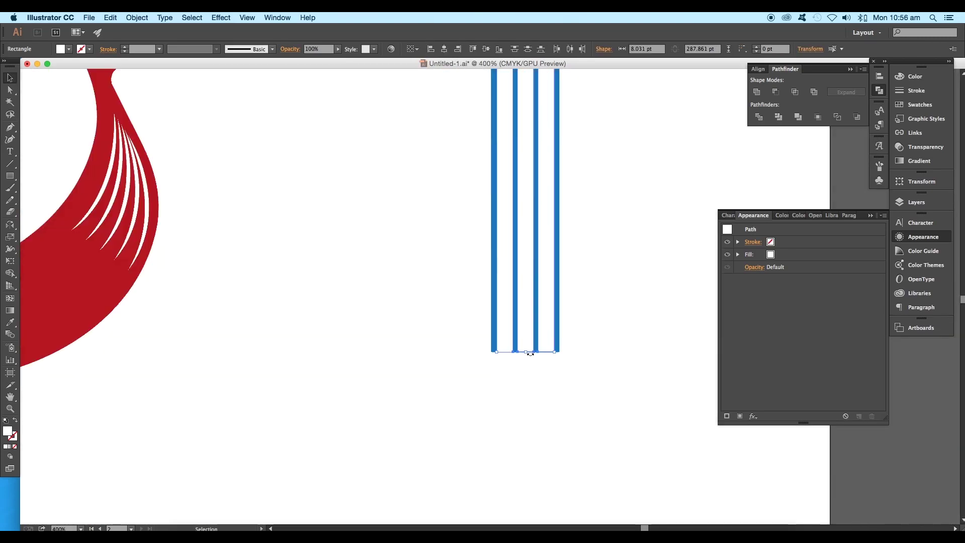
left_click_drag(528, 352, 526, 359)
scroll(528, 359, "down", 3)
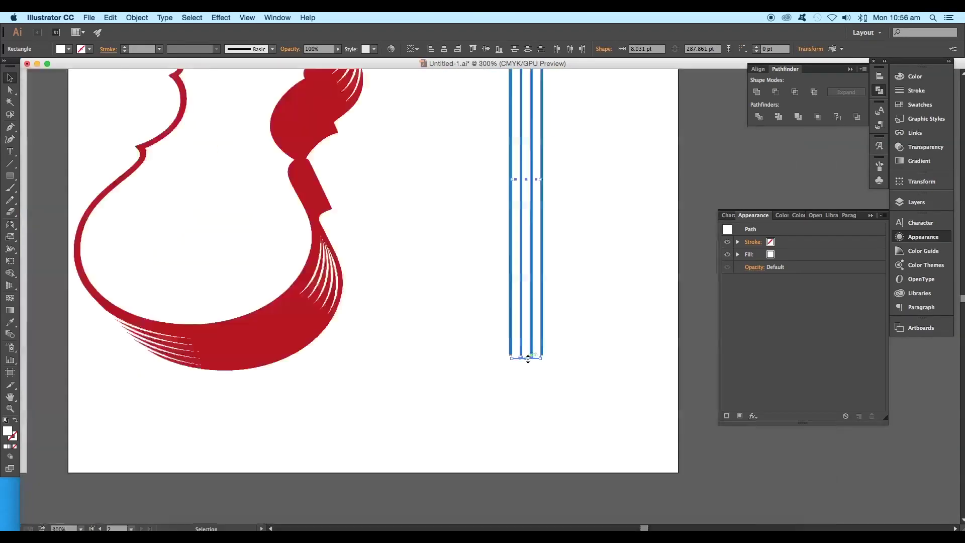
- Add anchor points to the first white strip's left edge and shift the upper one inward to narrow the strip
scroll(532, 133, "up", 2)
left_click(10, 129)
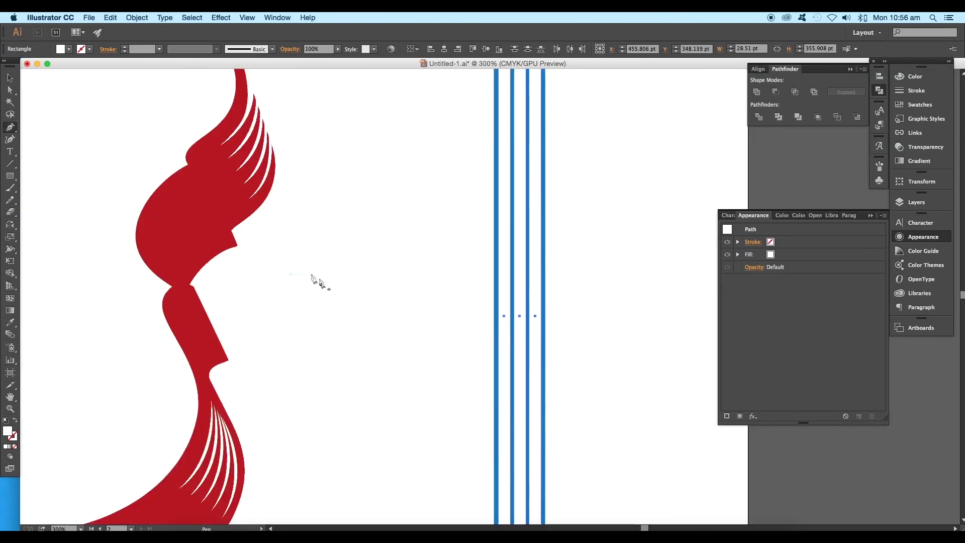
left_click(502, 318)
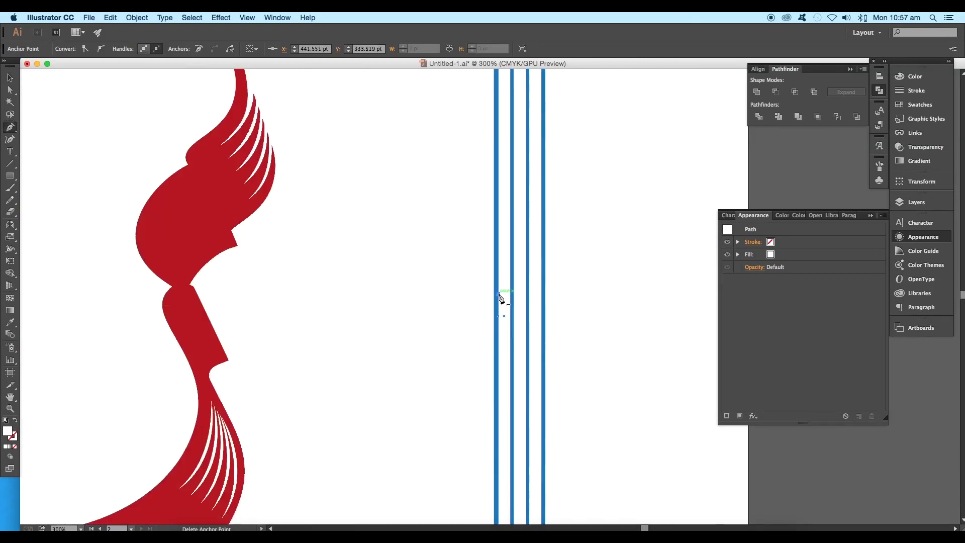
key("a")
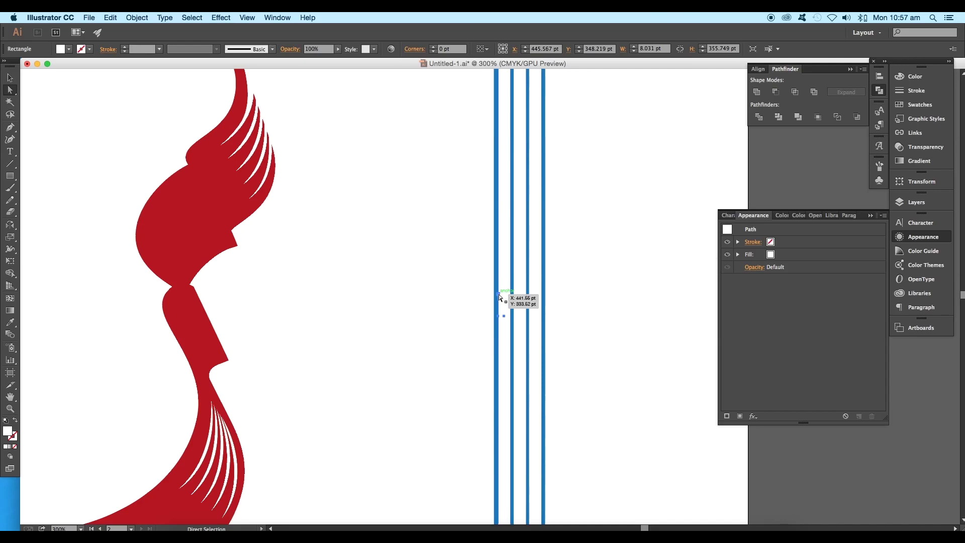
left_click(499, 295)
left_click_drag(499, 295, 504, 272)
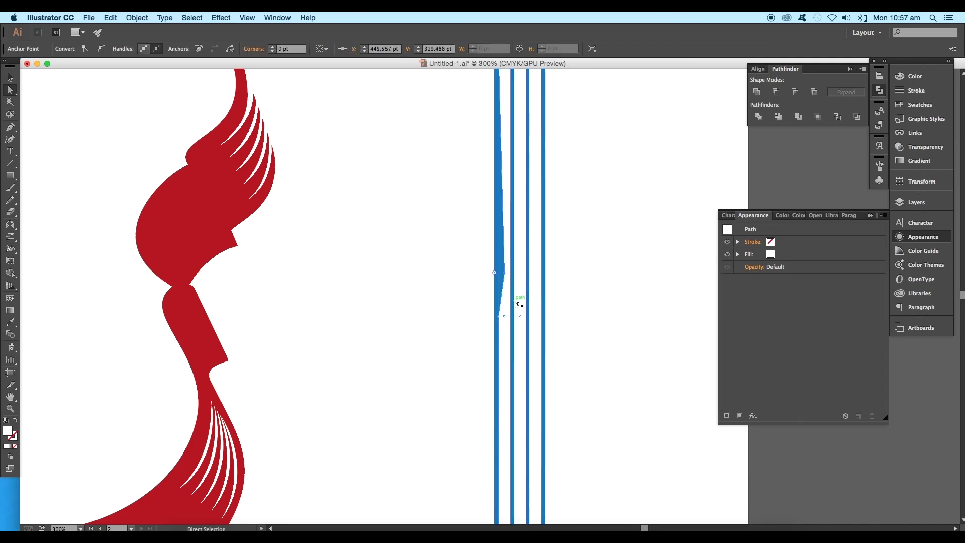
- Remove the first strip's upper-left corner anchor to form a pointed tip and move its bend point farther inward
scroll(516, 305, "up", 5)
left_click(10, 127)
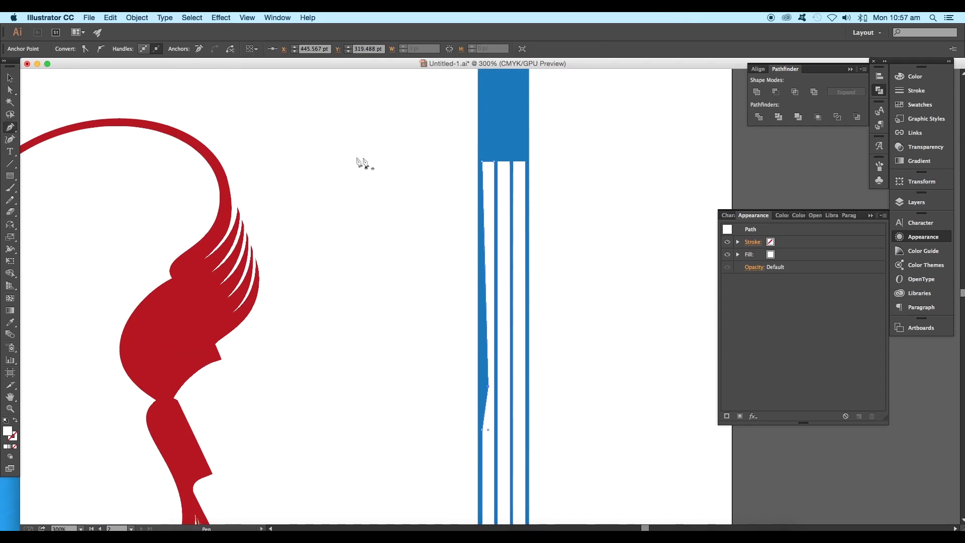
left_click_drag(507, 337, 461, 256)
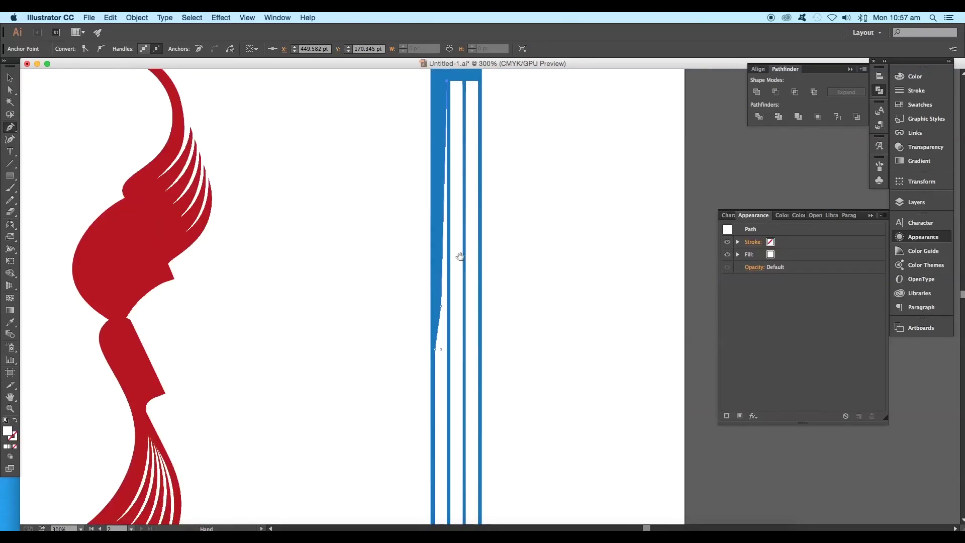
left_click_drag(391, 393, 390, 302)
scroll(442, 229, "up", 3)
key("a")
left_click_drag(438, 251, 446, 252)
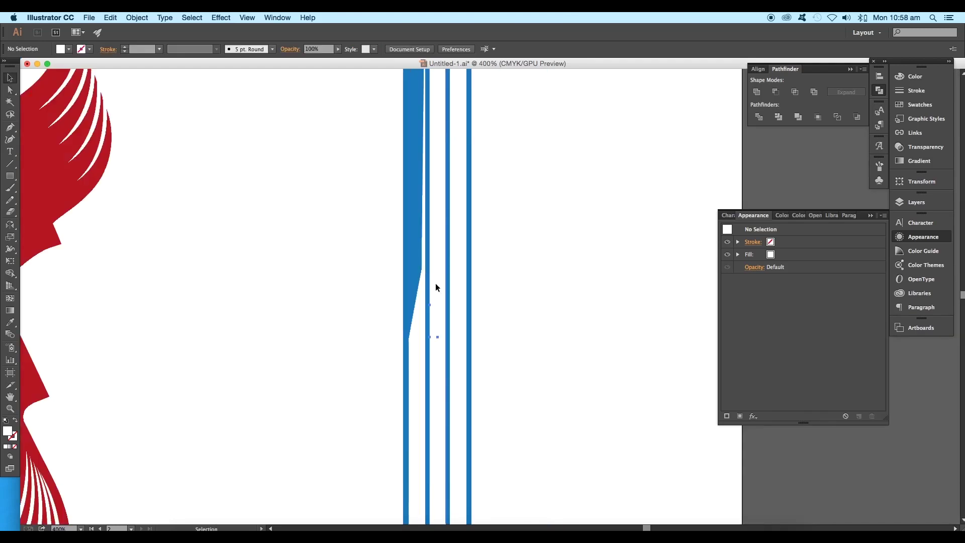
- Delete the two untapered white strips from the blue rectangle
left_click(436, 283)
key("Delete")
left_click(460, 283)
key("Delete")
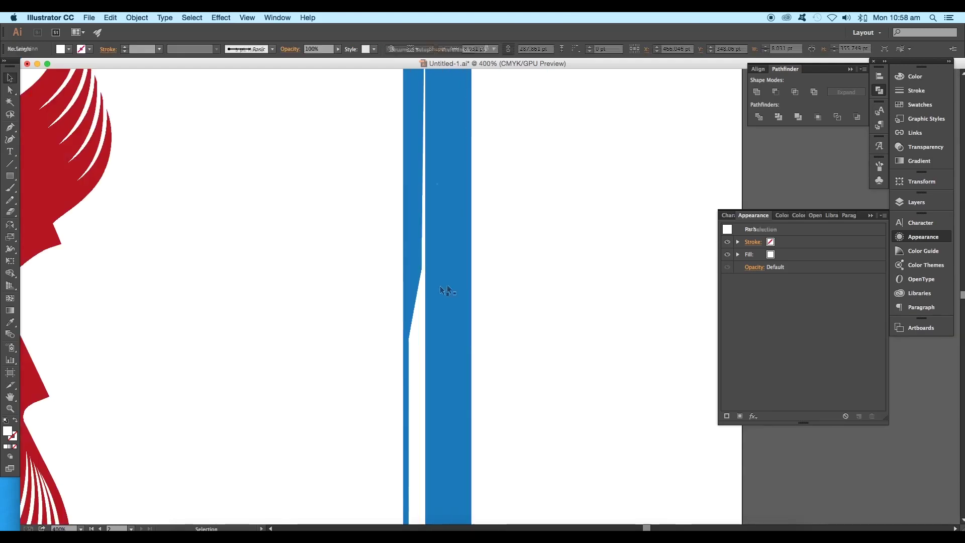
- Duplicate the tapered white strip across the blue rectangle to make three evenly spaced strips
scroll(421, 318, "down", 1)
left_click(418, 323)
left_click_drag(428, 125, 411, 267)
key("a")
left_click_drag(395, 465, 417, 459)
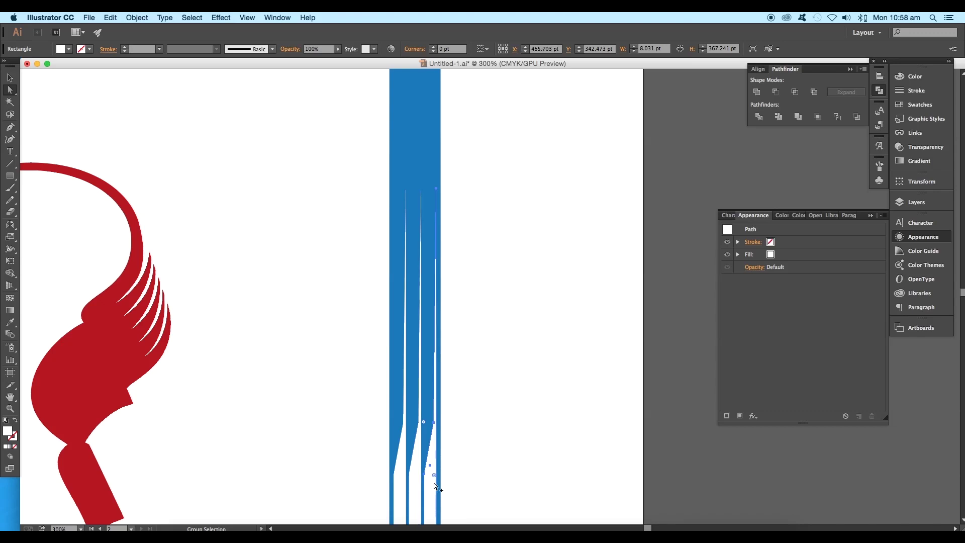
- Adjust the third tapered strip's sideways position so its spacing matches the other two strips
key("super+plus")
key("super+plus")
key("super+plus")
key("super+plus")
left_click_drag(476, 371, 438, 372)
key("super+minus")
key("super+minus")
key("super+minus")
key("super+minus")
key("super+minus")
- Group the three tapered white strips and subtract them from the blue neck rectangle
left_click(485, 405)
left_click(469, 388)
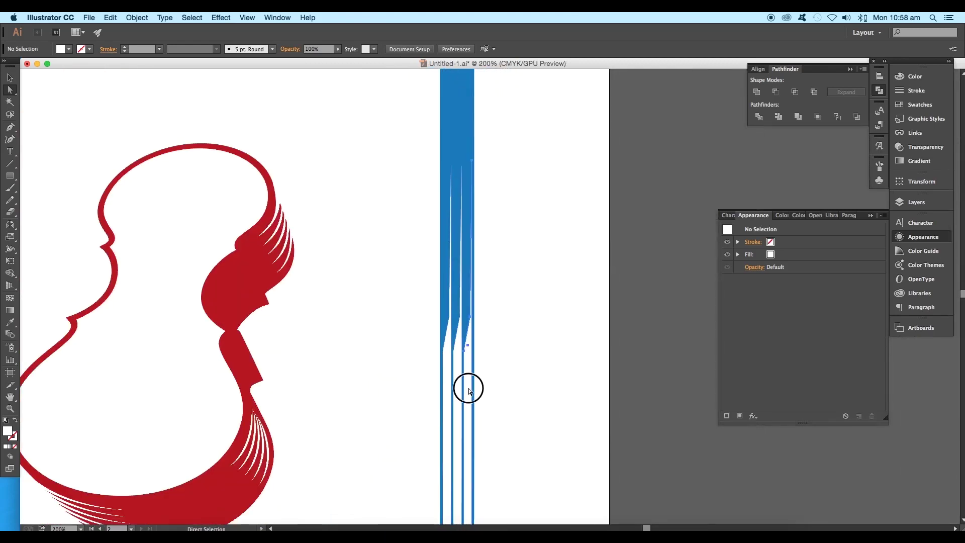
left_click(459, 392, "shift")
left_click(449, 393, "shift")
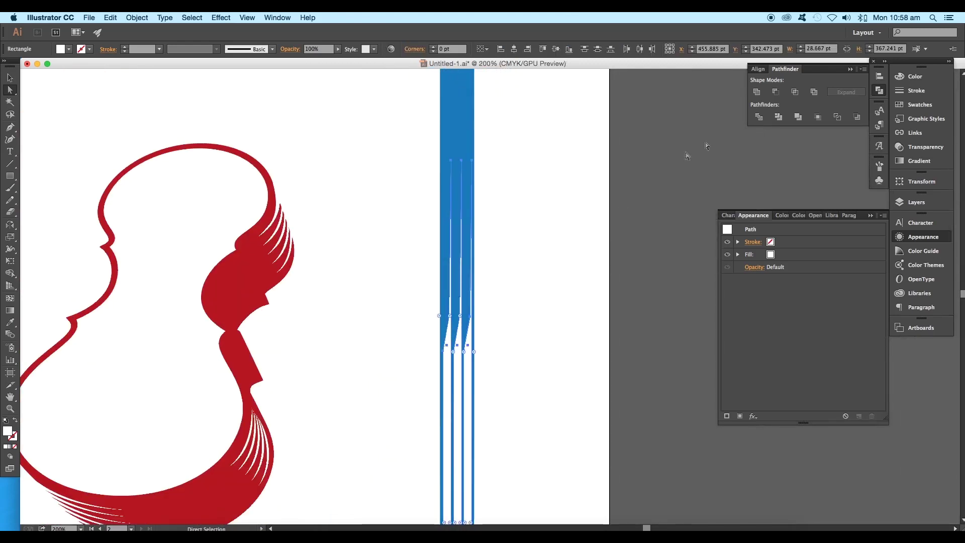
key("super+g")
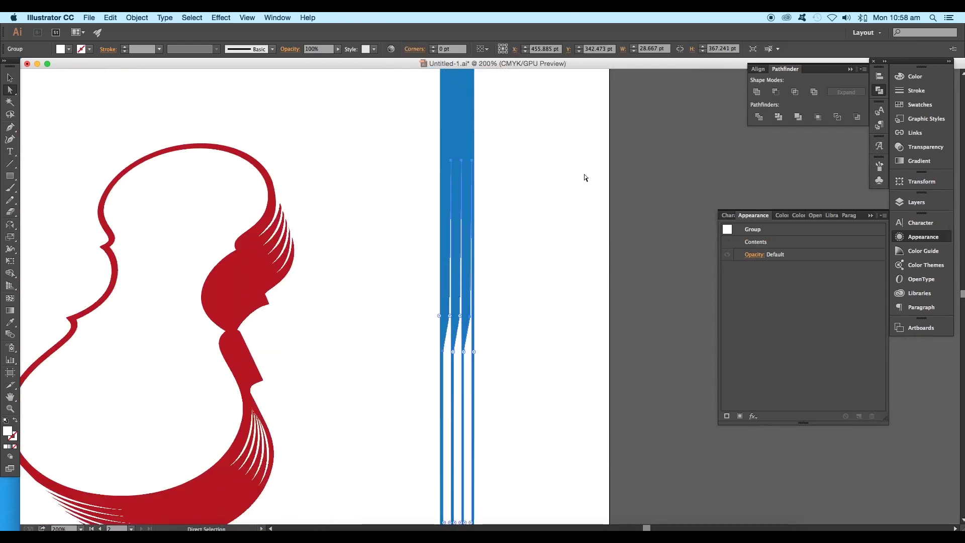
left_click(572, 187)
left_click_drag(504, 365, 459, 348)
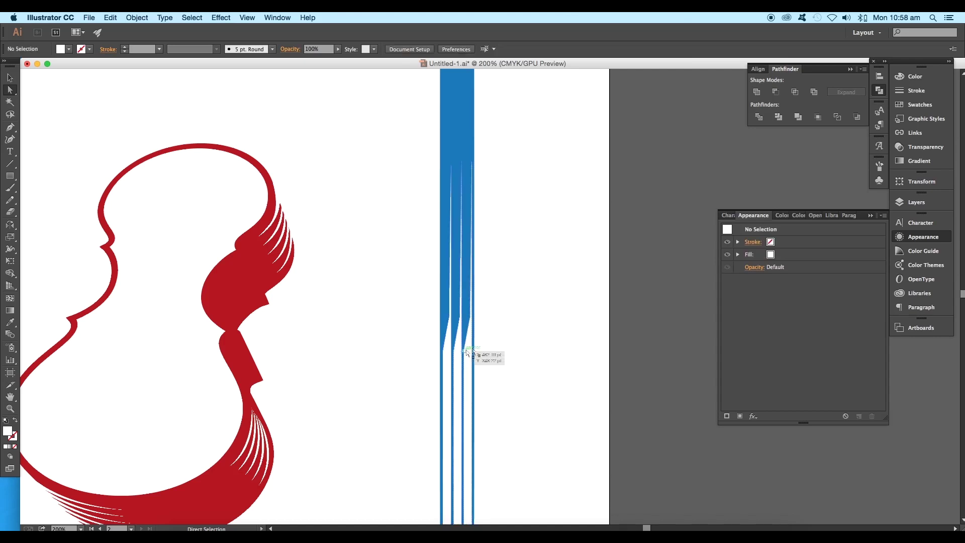
left_click(776, 92)
left_click(631, 198)
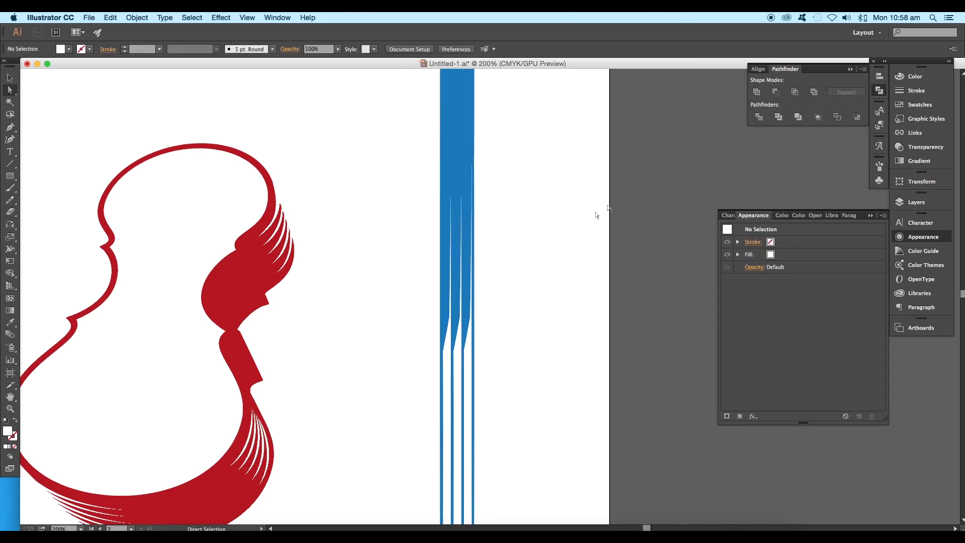
- Draw a blue circle about 44 pt wide just left of the neck's upper end
left_click_drag(509, 322, 559, 317)
scroll(543, 306, "down", 3)
left_click(580, 261)
scroll(529, 304, "up", 2)
left_click_drag(17, 175, 50, 200)
mouse_move(535, 148)
left_mouse_down()
mouse_move(542, 148)
mouse_move(534, 143)
left_mouse_up()
left_click(8, 78)
key("super+equal")
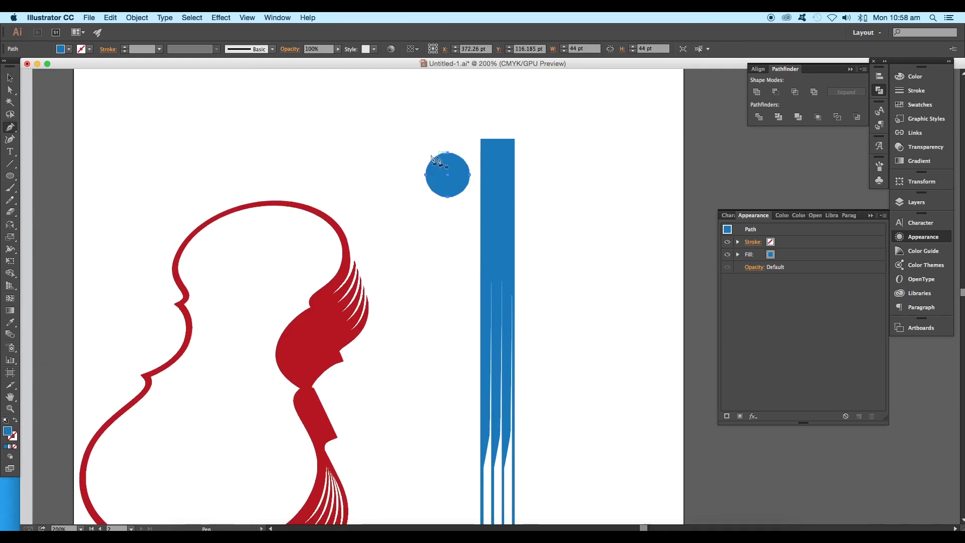
- Draw a closed curved connector with the Pen tool from the neck's upper-left corner around to the circle and back
left_click(480, 139)
left_click_drag(442, 153, 403, 145)
left_click_drag(467, 185, 480, 170)
left_click(493, 157)
left_click(480, 140)
- Reshape the connector's curves by adjusting its anchor points and handles so it flows smoothly from neck to circle
key("a")
scroll(475, 169, "up", 3)
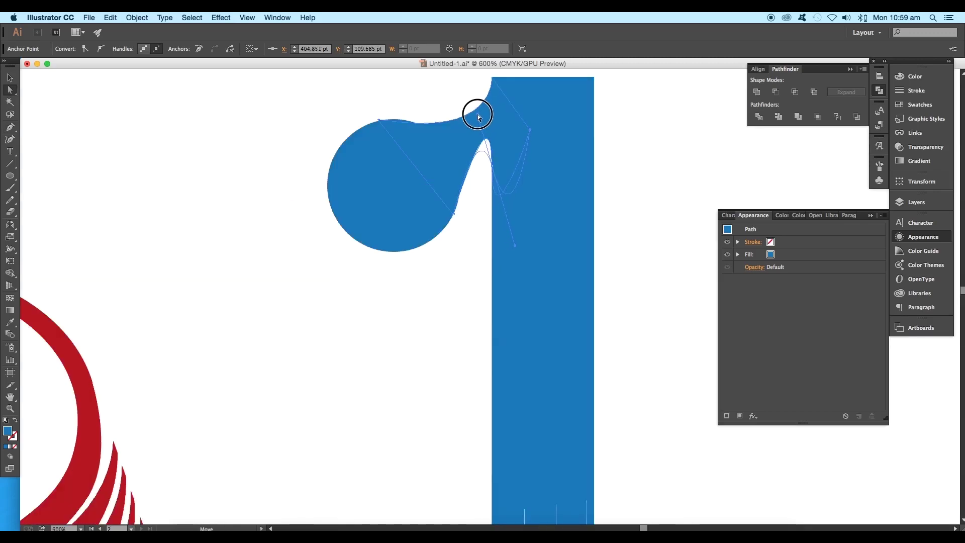
scroll(383, 141, "up", 1)
left_click_drag(383, 141, 405, 140)
left_click_drag(561, 166, 533, 159)
scroll(498, 170, "down", 3)
left_click(504, 241)
scroll(396, 201, "down", 1)
- Unite the circle, the connector and the neck into one shape
key("v")
left_click_drag(394, 193, 518, 287)
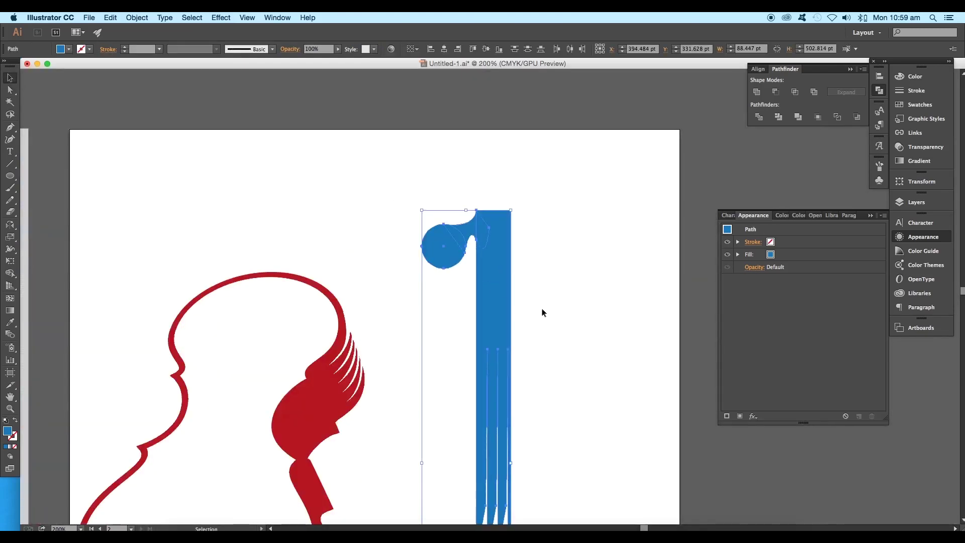
left_click(760, 96)
left_click(574, 234)
- Draw a blue bridge rectangle about 114 by 29 pt just below the string ends
scroll(575, 236, "down", 3)
left_click_drag(572, 358, 586, 297)
scroll(568, 323, "up", 2)
left_click_drag(10, 176, 45, 182)
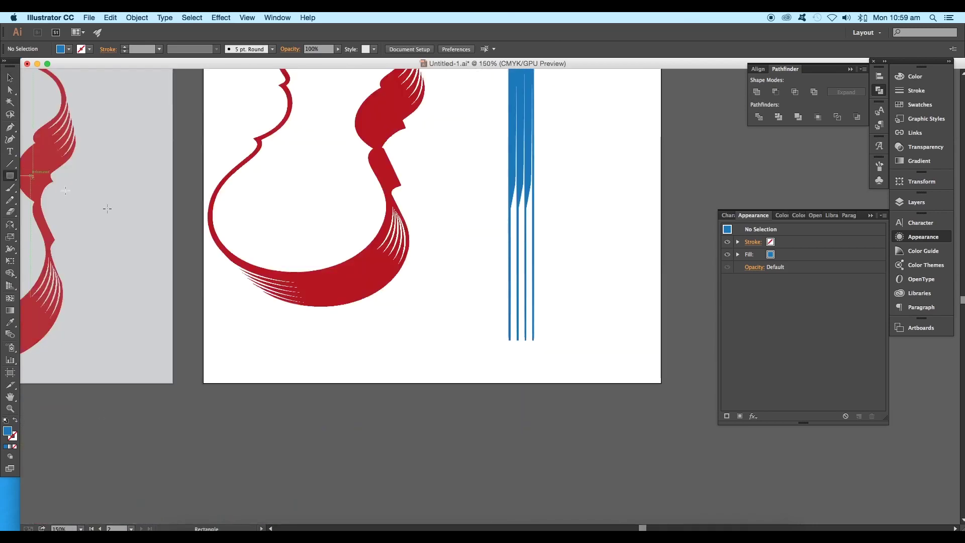
left_click_drag(496, 354, 556, 361)
- Duplicate the neck straight downward so the copy's strings run across the bridge rectangle
key("v")
key("super+minus")
key("super+plus")
left_click(555, 313)
left_click_drag(554, 313, 555, 348)
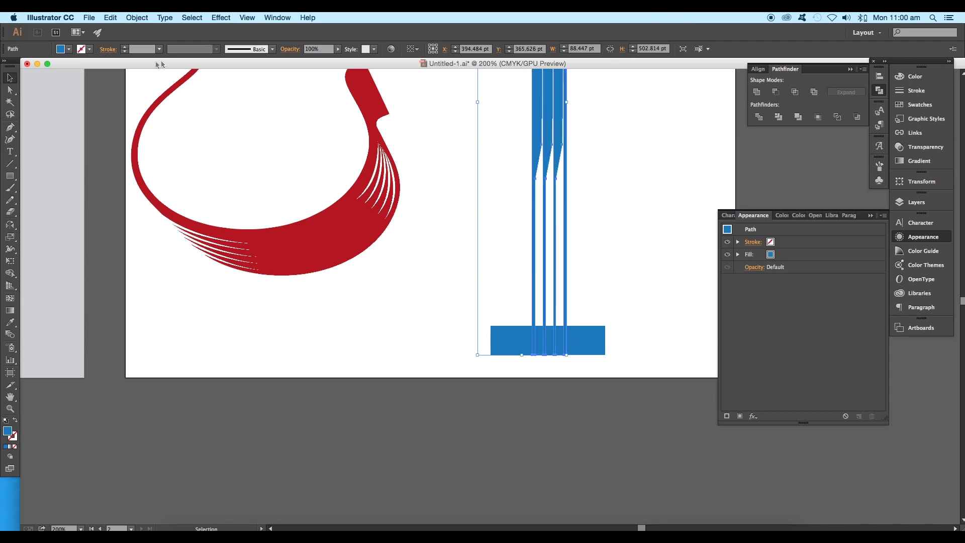
- Give the neck copy a 3 pt CMYK Cyan stroke
left_click(91, 49)
left_click(55, 68)
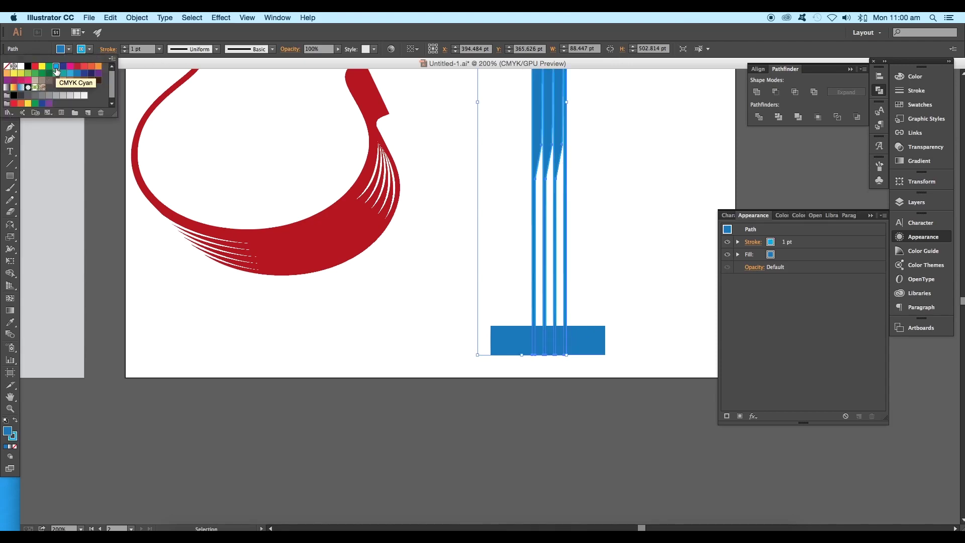
left_click(143, 51)
scroll(143, 51, "up", 8)
scroll(143, 51, "down", 5)
scroll(144, 53, "down", 2)
scroll(144, 54, "up", 1)
- Move the neck copy and bridge rectangle left of the original neck and bring the copy to the front
left_click(578, 341, "shift")
left_click_drag(579, 342, 474, 350)
left_click(461, 310)
right_click(461, 310)
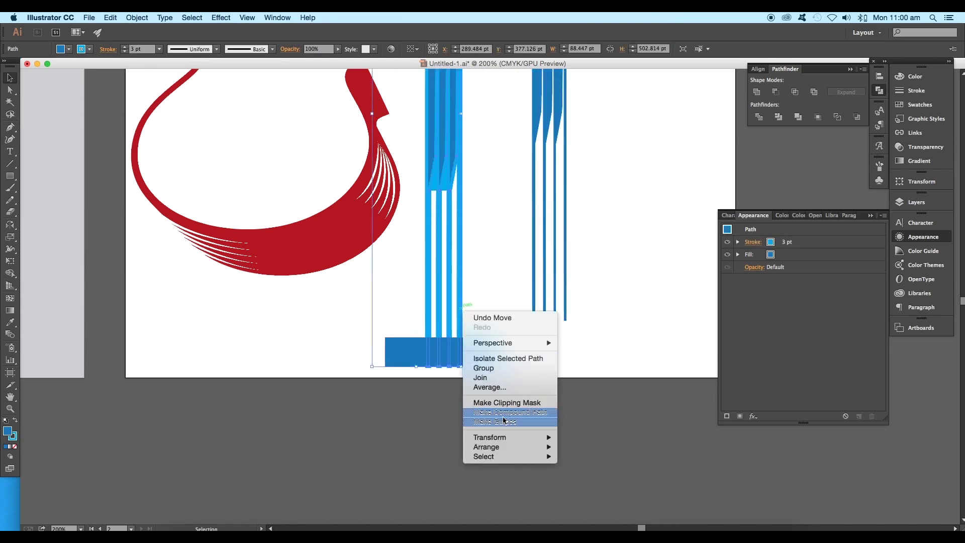
mouse_move(531, 448)
left_click(568, 446)
left_click_drag(471, 315, 440, 320)
left_click(440, 321)
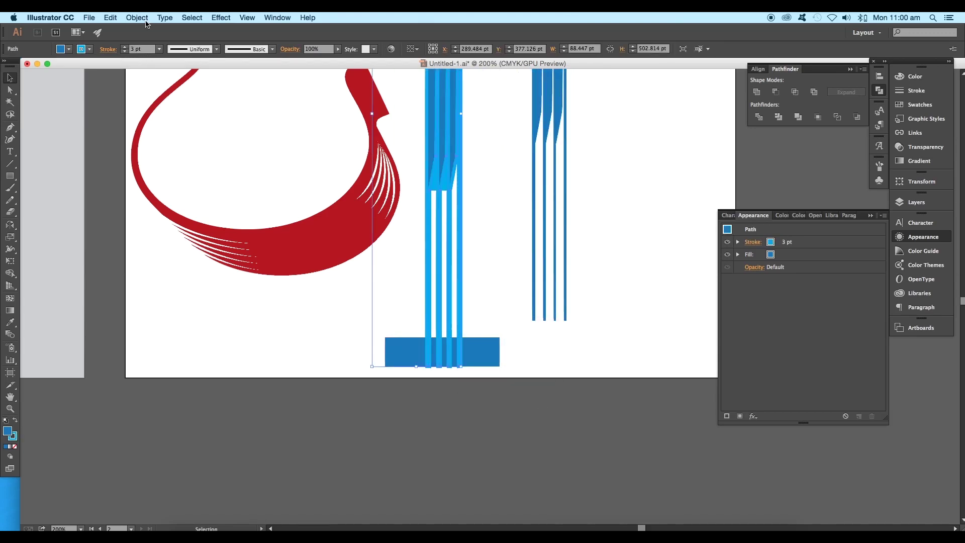
- Outline the neck copy's stroke, merged with its fill, and subtract the resulting shape from the bridge rectangle
left_click(137, 17)
mouse_move(190, 212)
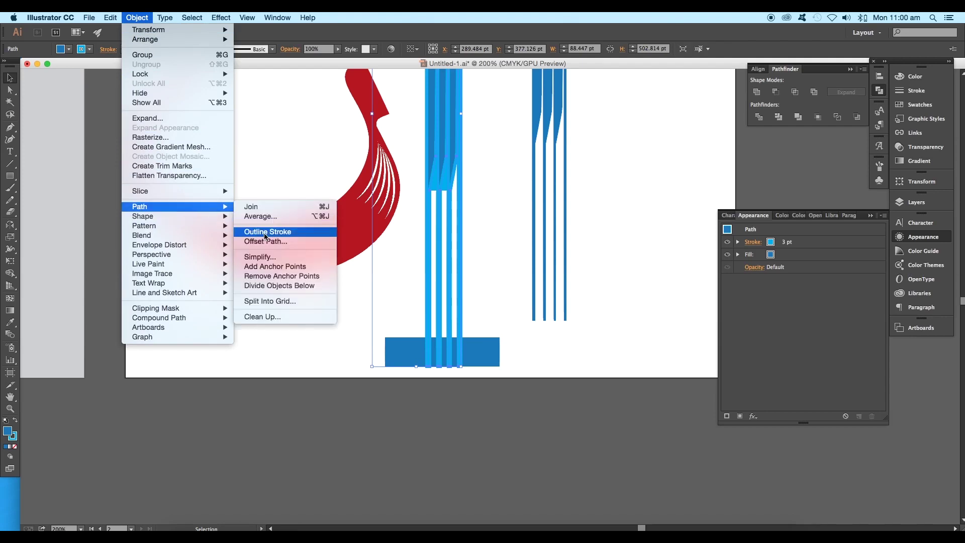
left_click(264, 231)
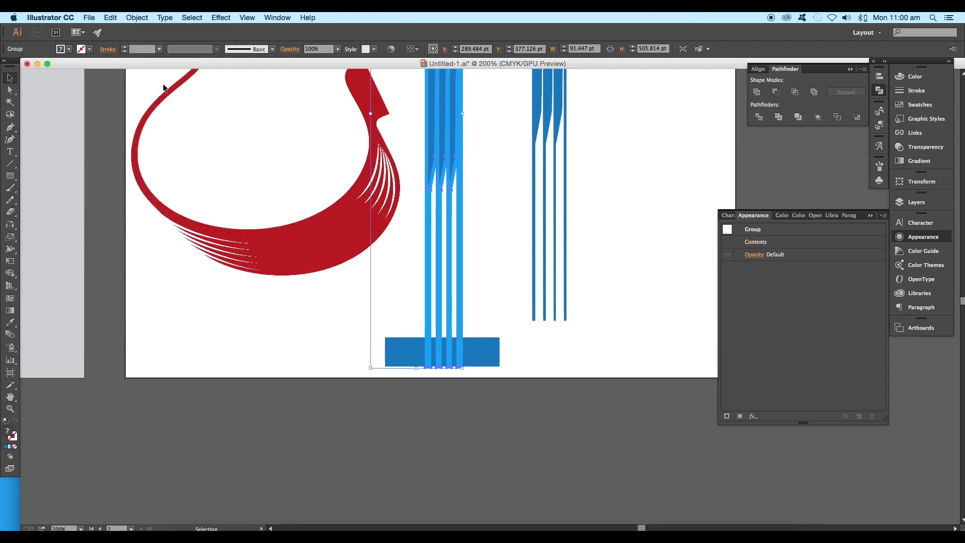
left_click(479, 352, "shift")
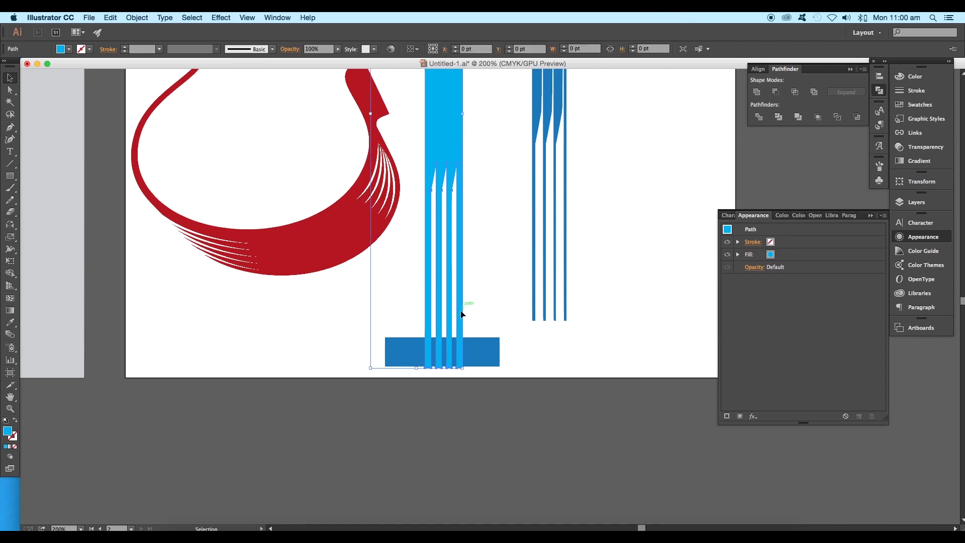
left_click(775, 92)
left_click(501, 268)
- Place the slotted bridge beneath the original neck's string ends and fill it with light grey
left_click_drag(483, 345, 590, 329)
key("super+alt+0")
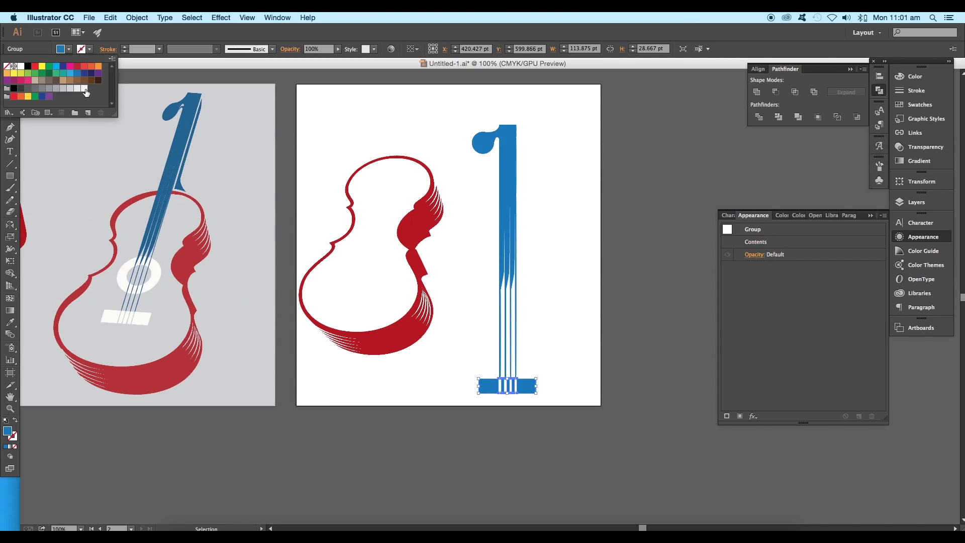
left_click(84, 89)
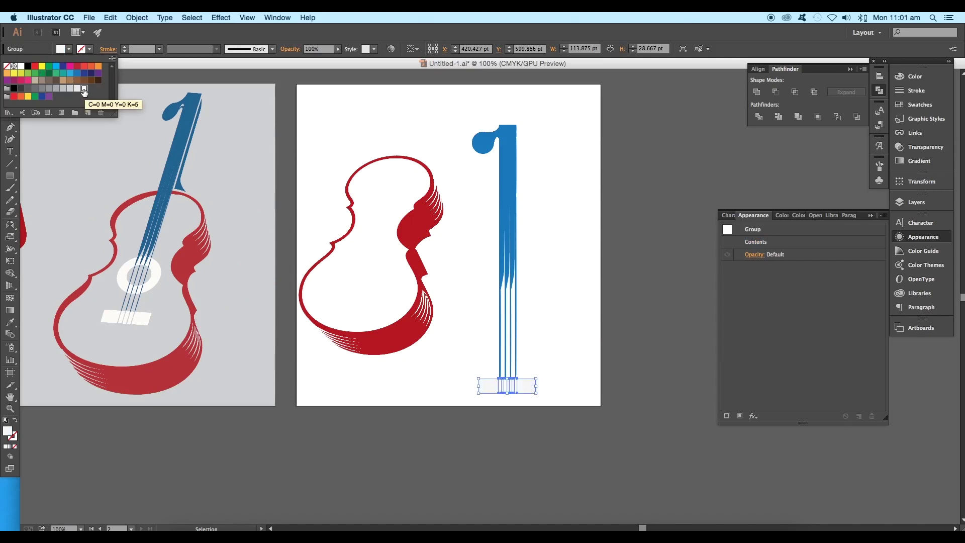
left_click(77, 89)
left_click(545, 366)
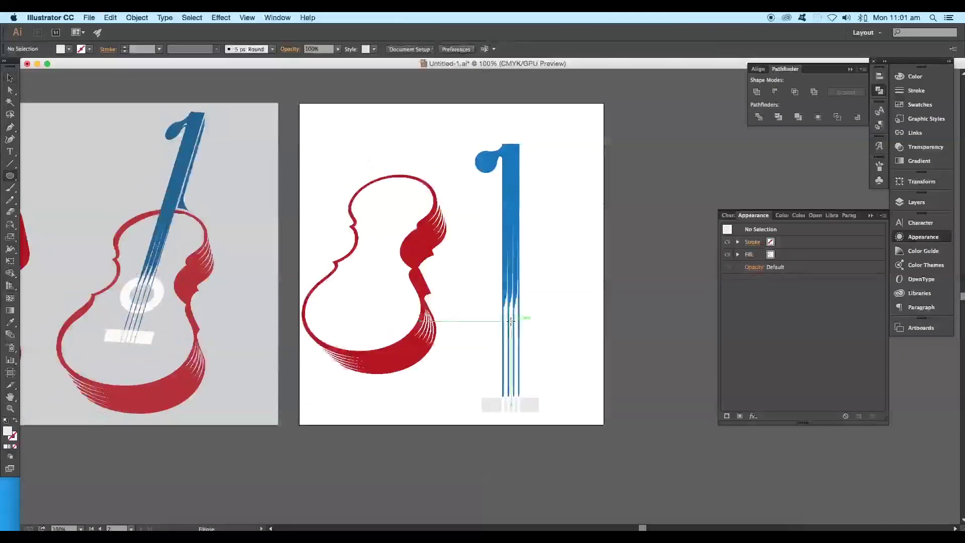
- Draw a circle about 108 pt wide centred on the strings, with no fill and a 24 pt light grey stroke aligned inside
left_click_drag(510, 320, 538, 347)
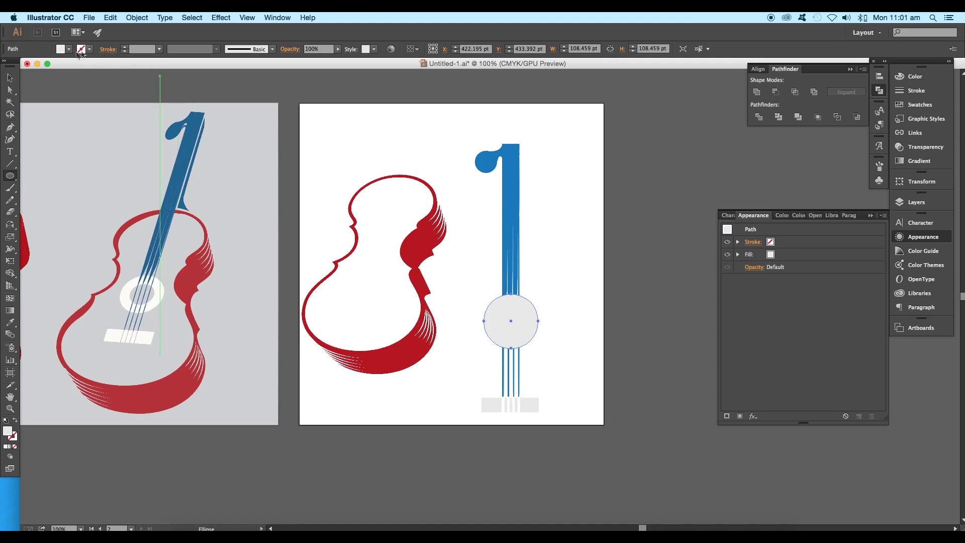
key("shift+x")
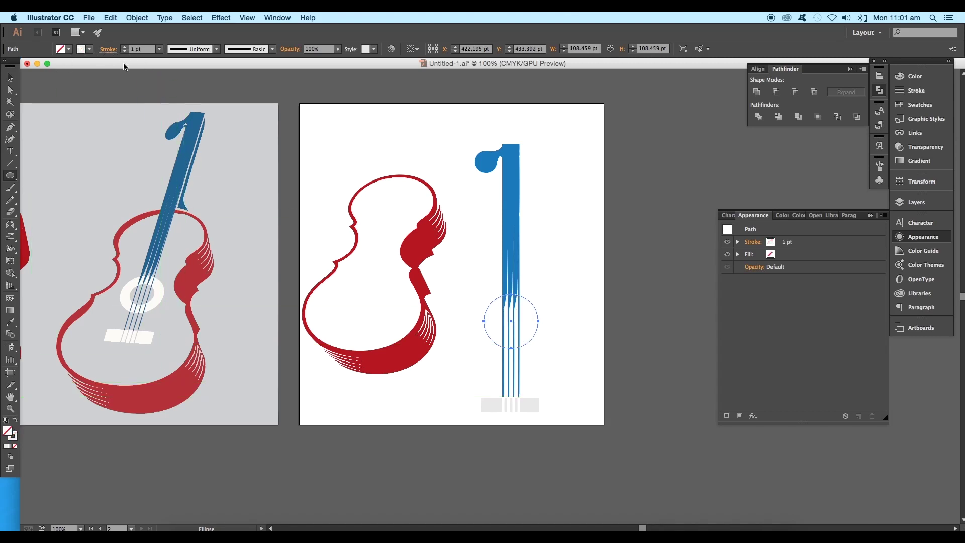
scroll(143, 50, "up", 10)
left_click(125, 47)
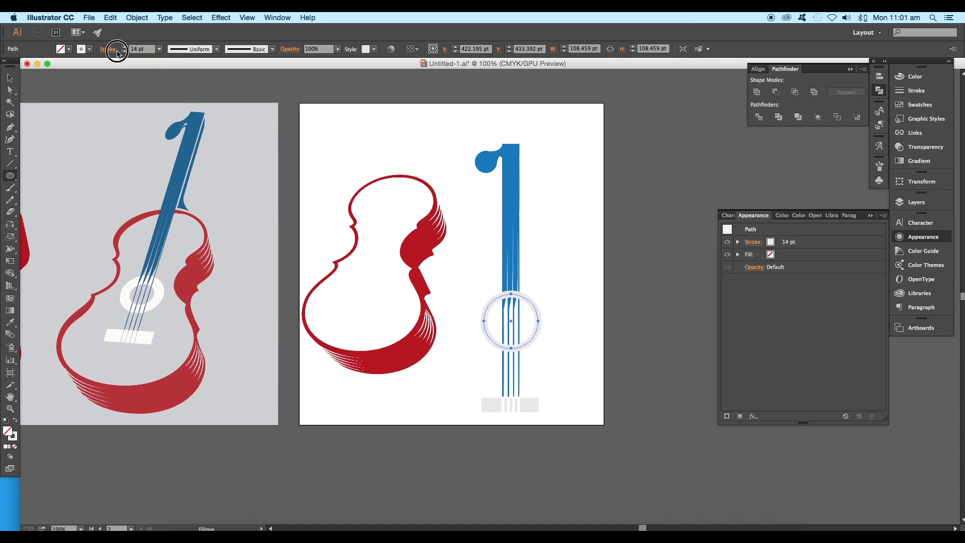
left_click(117, 52)
left_click(53, 102)
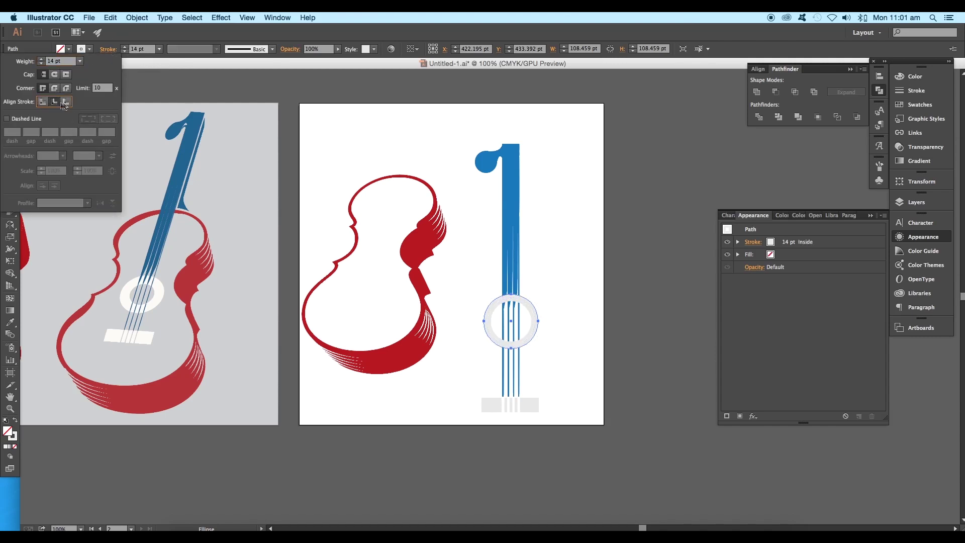
left_click(149, 52)
scroll(150, 53, "up", 8)
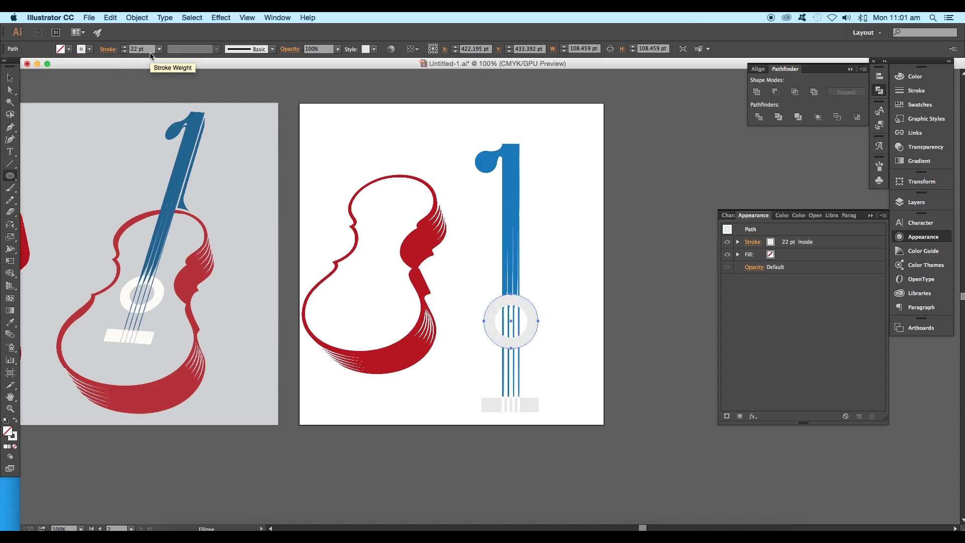
- Send the sound-hole ring to the back, behind the strings
key("v")
right_click(530, 342)
mouse_move(622, 477)
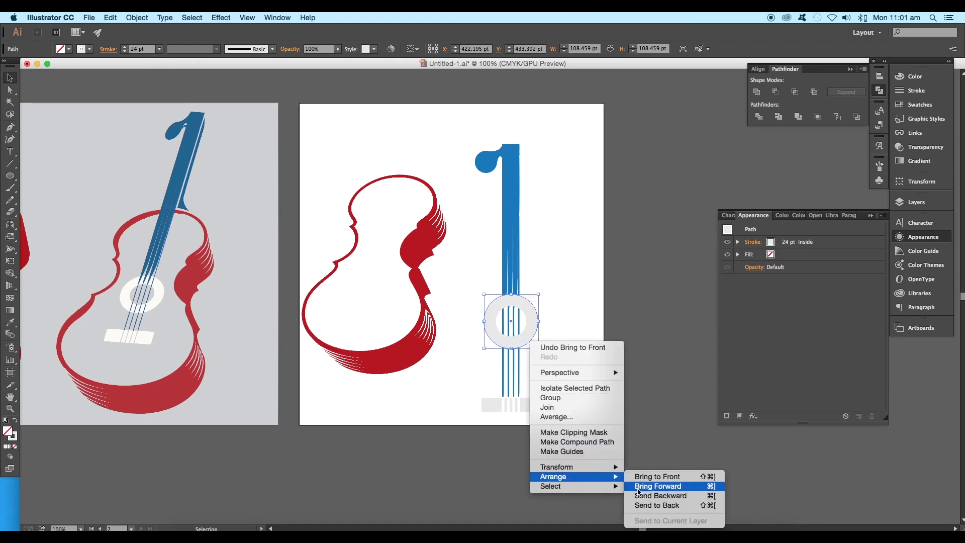
left_click(646, 506)
left_click(561, 331)
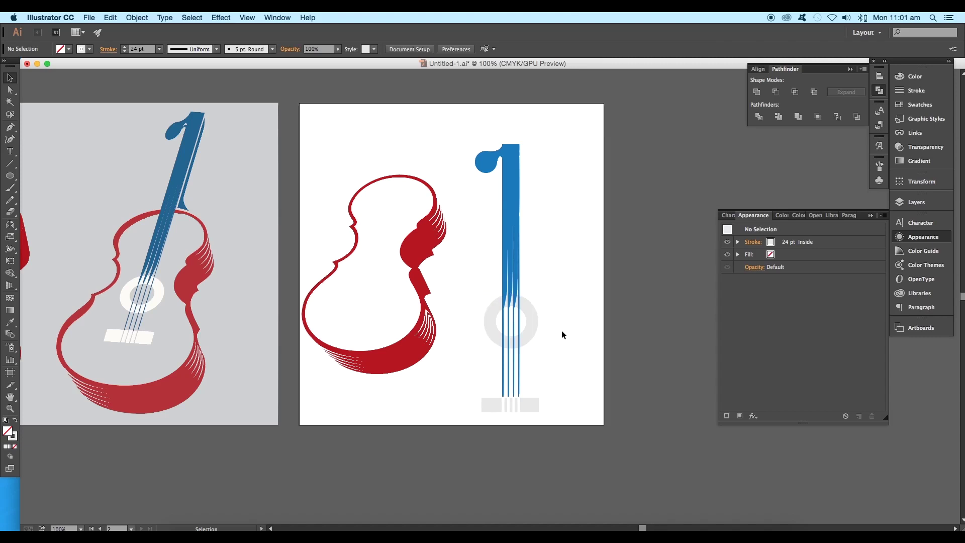
- Draw a rectangle covering the whole artboard and give it the grey background sampled from the neighbouring reference artboard
scroll(562, 330, "up", 1)
left_click(18, 177)
left_click(62, 175)
left_click_drag(298, 114, 603, 435)
key("i")
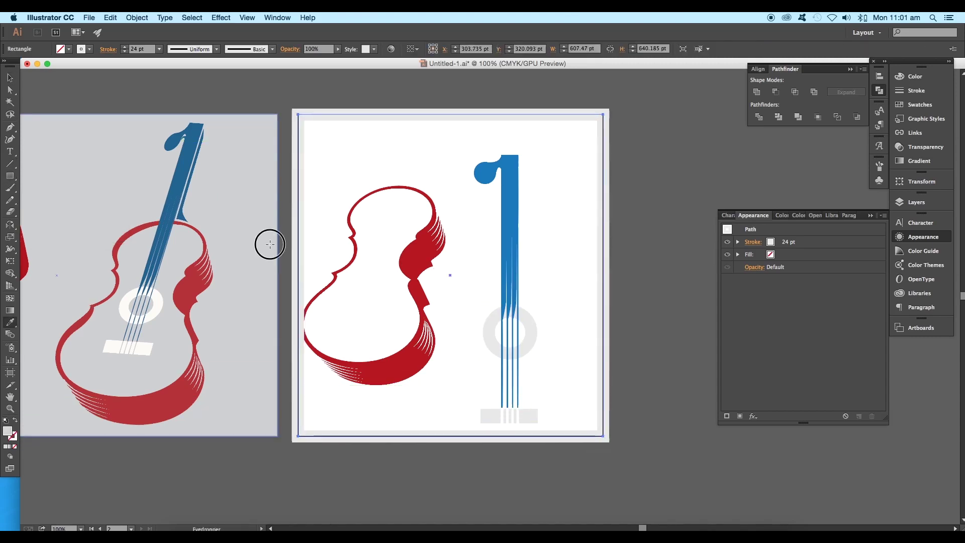
left_click(267, 241)
- Send the grey background rectangle behind all the guitar artwork
left_click(11, 78)
right_click(382, 218)
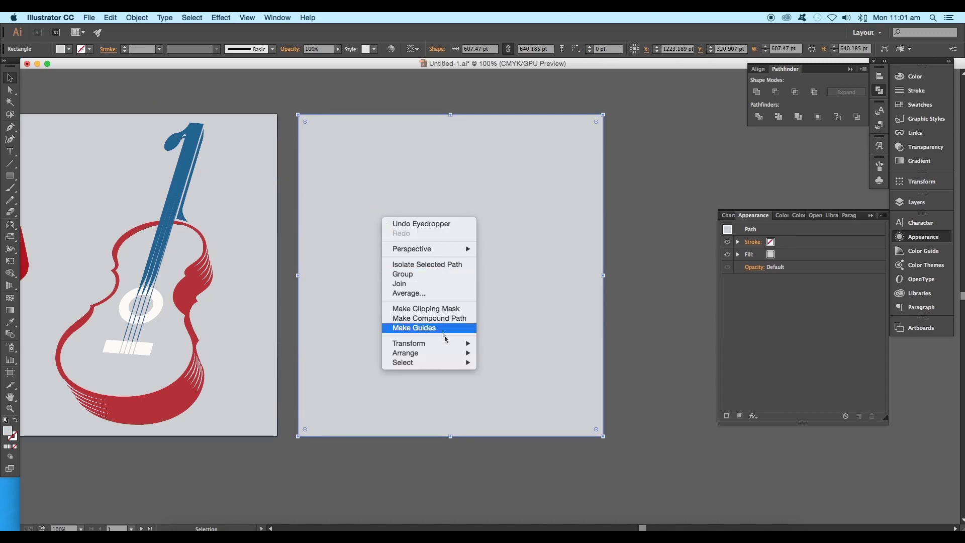
mouse_move(462, 352)
left_click(491, 382)
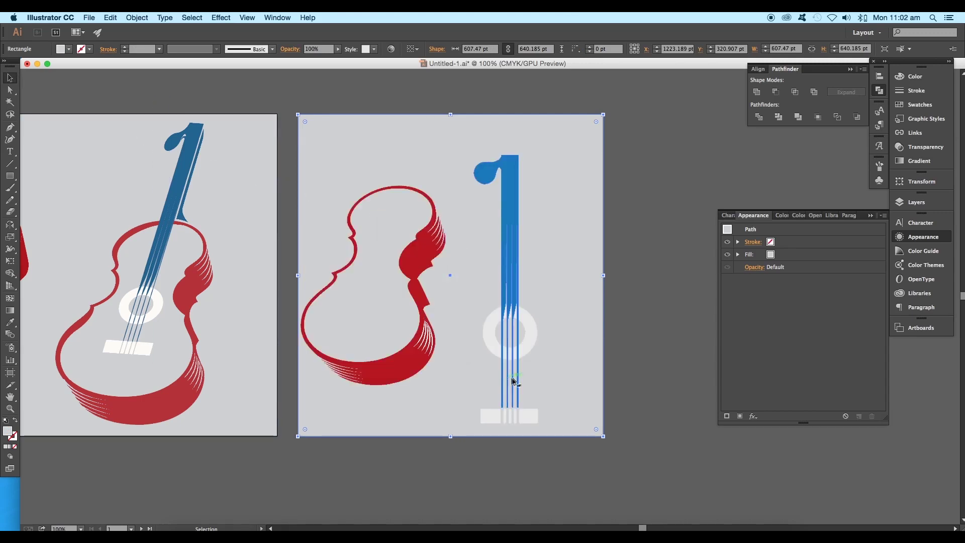
- Change the bridge's fill and the sound-hole ring's stroke to white
left_click(538, 344)
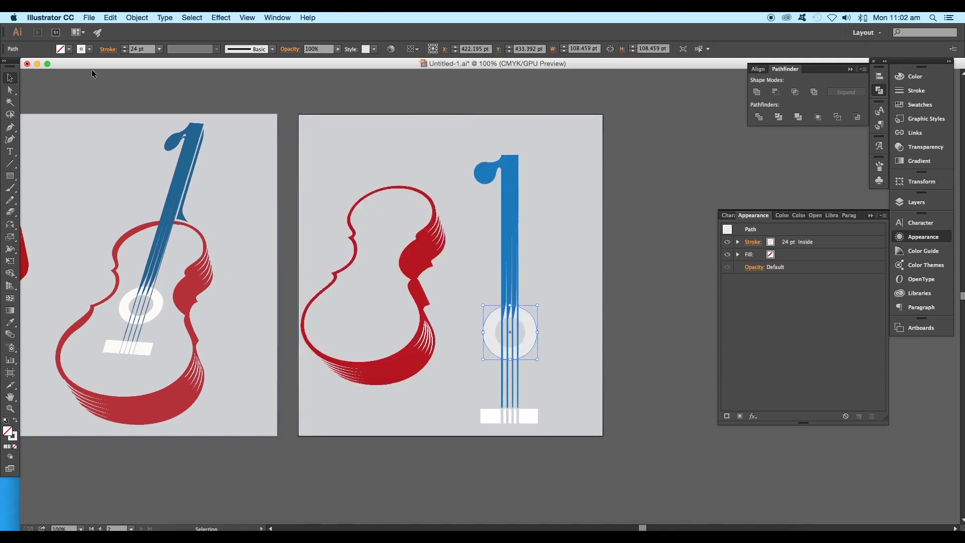
left_click(90, 50)
left_click(21, 66)
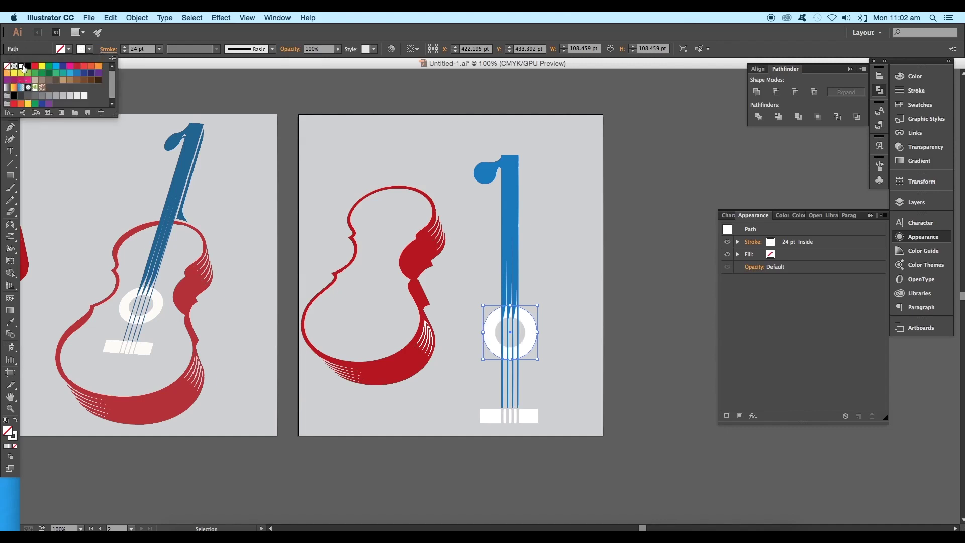
left_click(630, 296)
- Select the blue stringed neck together with the white sound-hole ring and the bridge
scroll(545, 290, "left", 3)
left_click(546, 291)
left_click(556, 348, "shift")
left_click(553, 418, "shift")
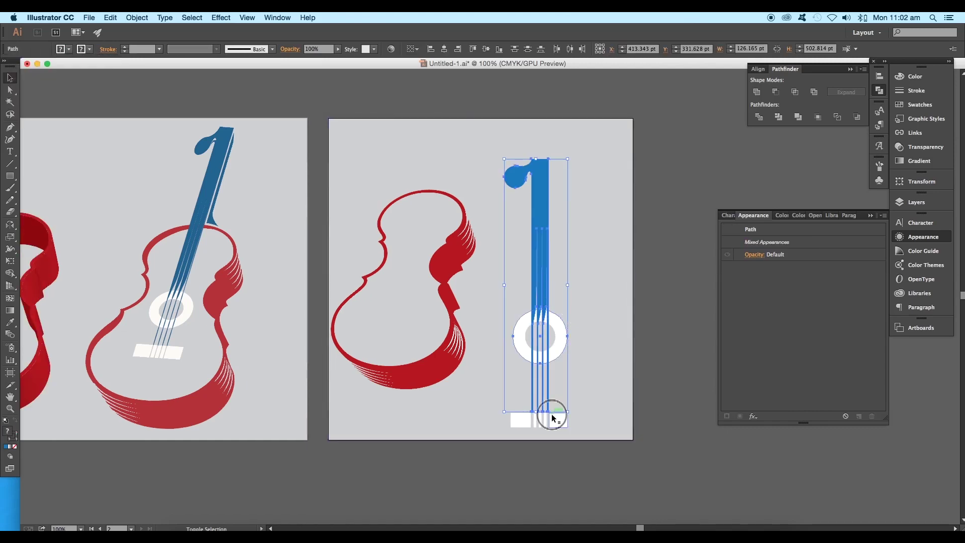
left_click(221, 18)
mouse_move(292, 80)
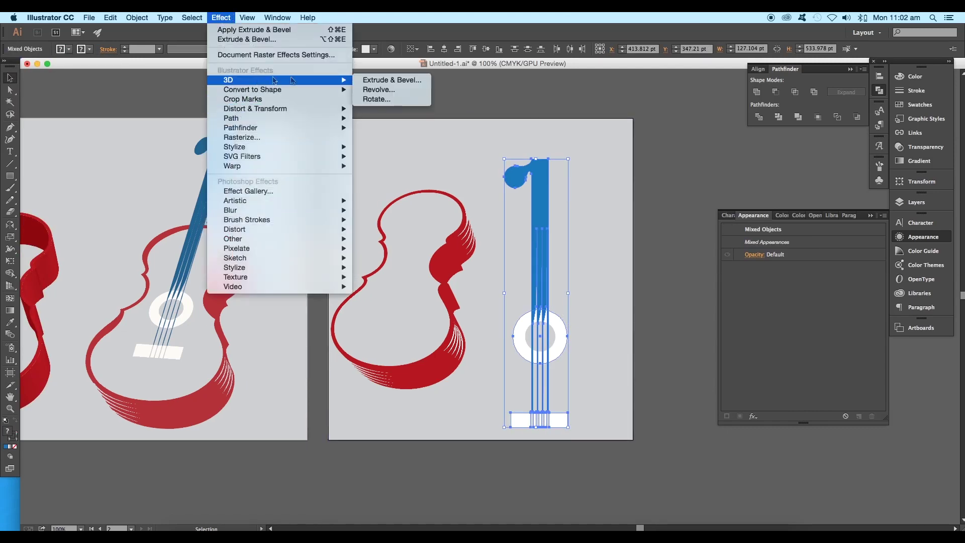
left_click(378, 99)
left_click(643, 285)
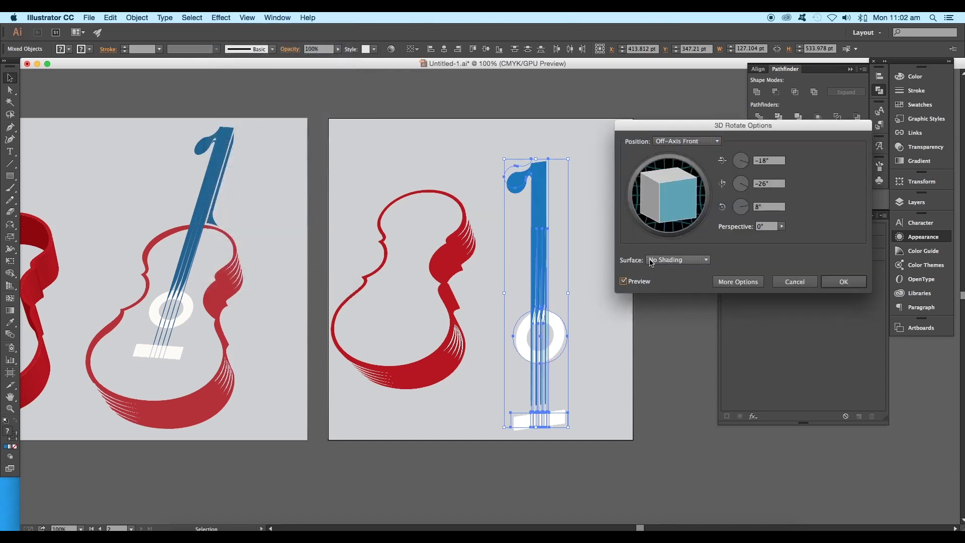
left_click(756, 184)
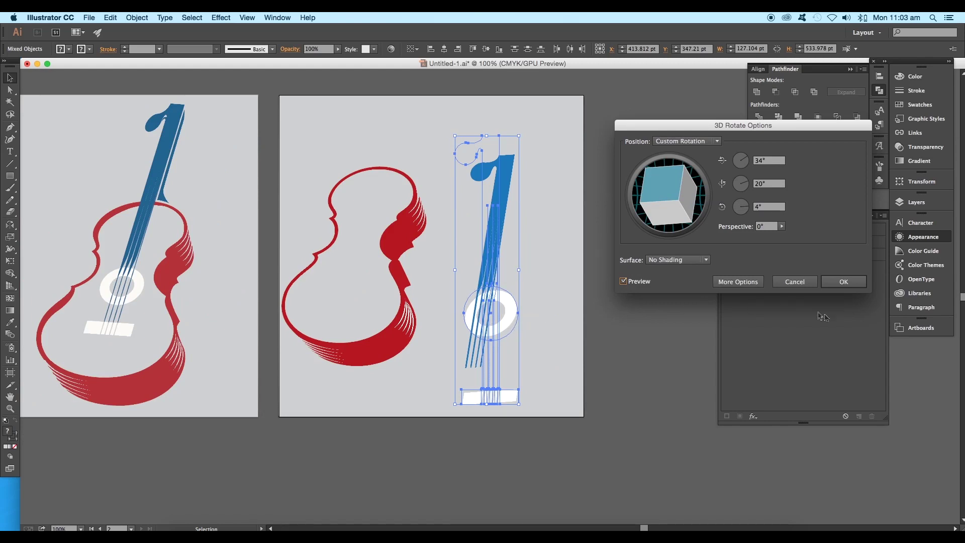
left_click(794, 281)
- Group the neck, ring and bridge and apply a 3D Rotate effect of 34°, 20° and 4° with no perspective
key("a")
key("v")
left_click(221, 18)
mouse_move(236, 80)
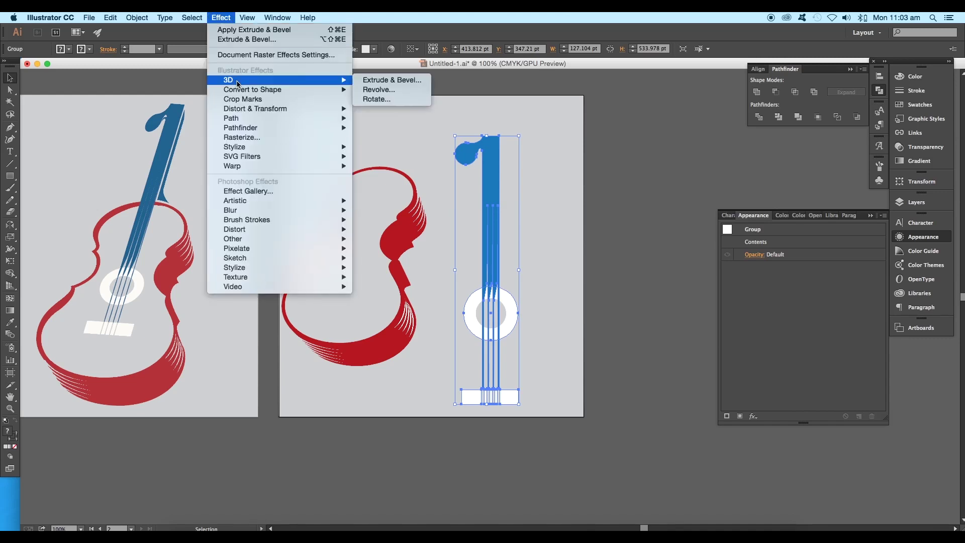
left_click(397, 100)
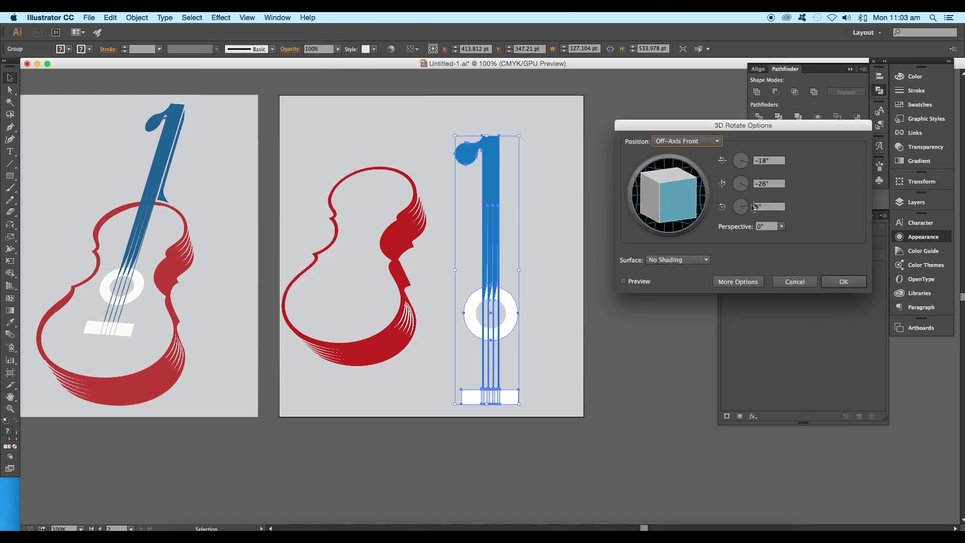
left_click(766, 210)
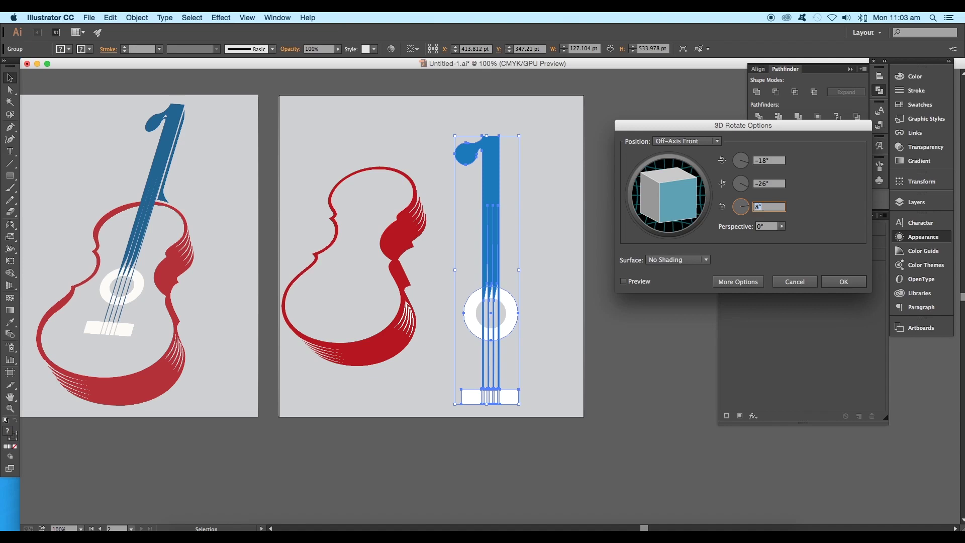
left_click(784, 184)
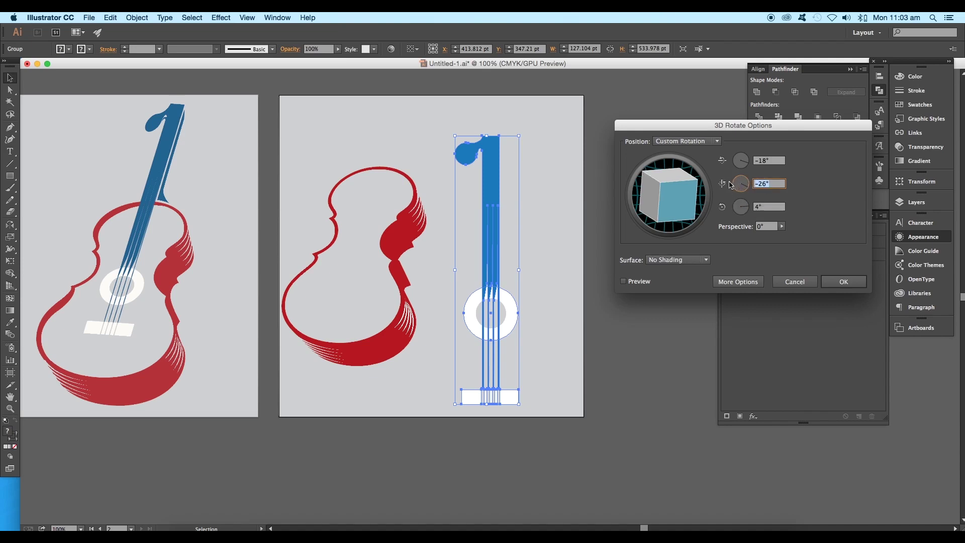
left_click(746, 161)
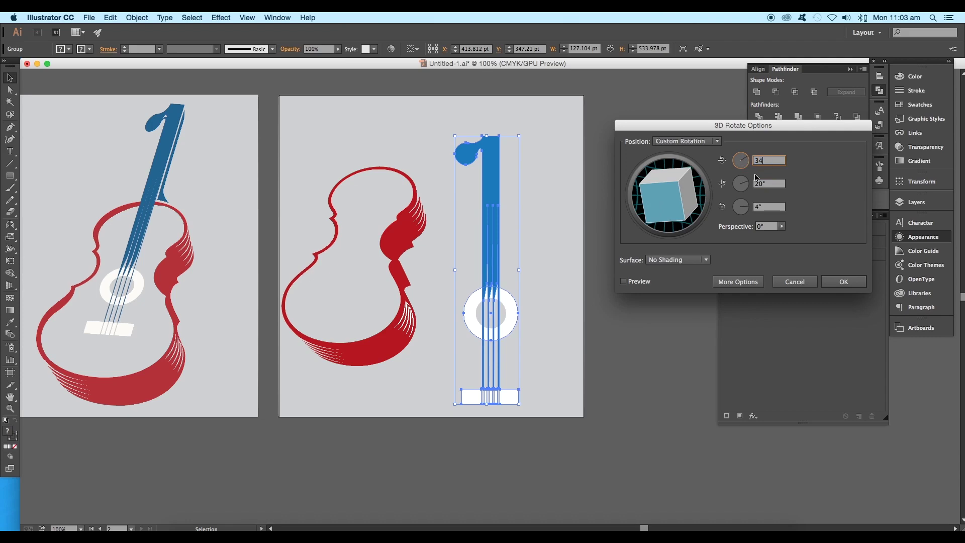
left_click(765, 185)
left_click(625, 282)
left_click(782, 226)
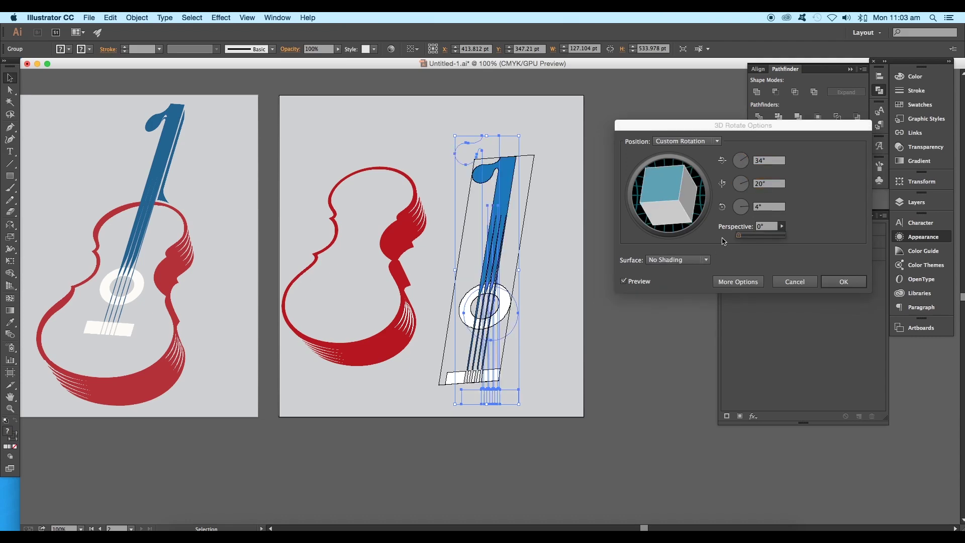
left_click(827, 281)
- Place the rotated neck group over the red body, scale it to about 120 × 516 pt and adjust its 3D Rotate effect
left_click(637, 311)
left_click_drag(478, 288, 356, 254)
key("super+plus")
left_click_drag(536, 90, 546, 93)
left_click(756, 255)
left_click(624, 281)
key("Tab")
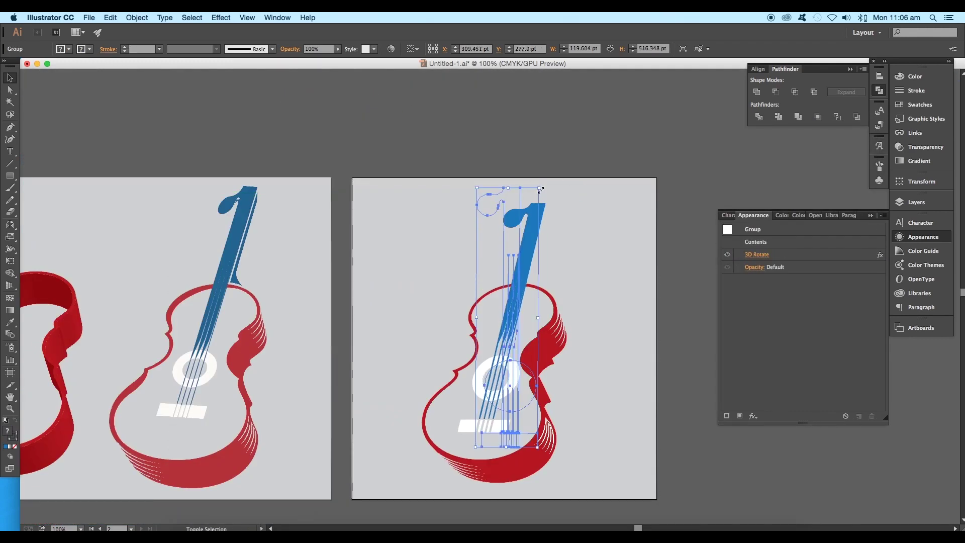
left_click(581, 269)
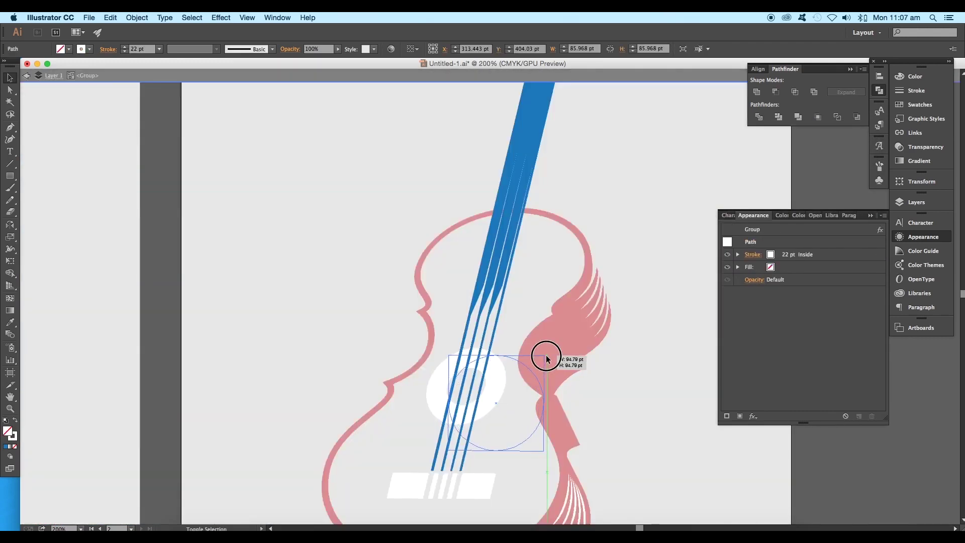
- Enlarge the sound-hole ring's path inside the rotated group to about 95 pt across
left_click_drag(547, 358, 547, 356)
left_click(492, 495)
left_click(540, 411)
- Recolour the neck's fill to a darker, muted blue like the reference guitar and leave group isolation
scroll(540, 411, "down", 2)
left_click(519, 263)
left_click(67, 49)
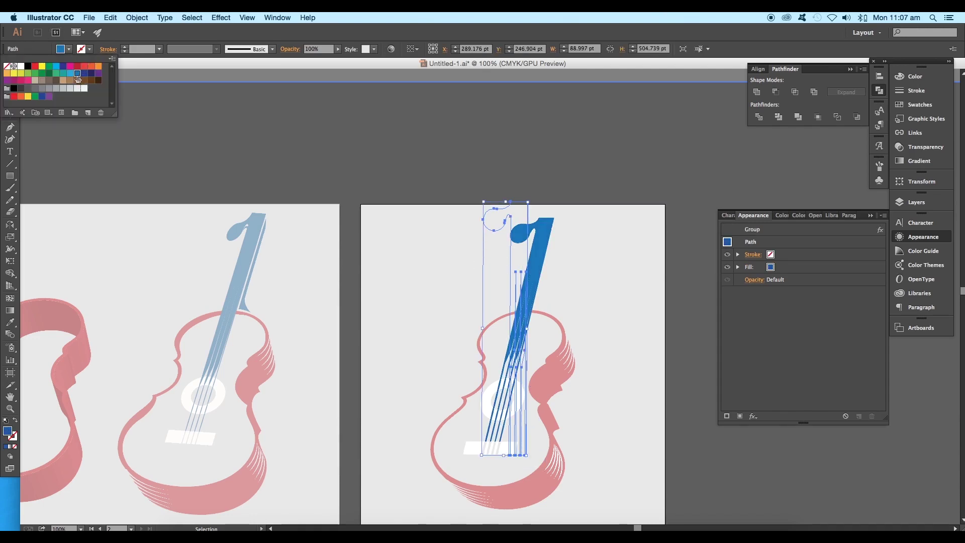
left_click(77, 74)
double_click(8, 431)
left_click(649, 189)
left_click(782, 138)
double_click(664, 144)
- Draw a small curved blue hook with the Pen tool in the notch where the scroll meets the neck
key("space")
left_click_drag(577, 267, 552, 257)
scroll(523, 233, "up", 3)
scroll(493, 232, "up", 3)
key("p")
left_click(414, 171)
left_click_drag(458, 157, 480, 187)
left_click(450, 188)
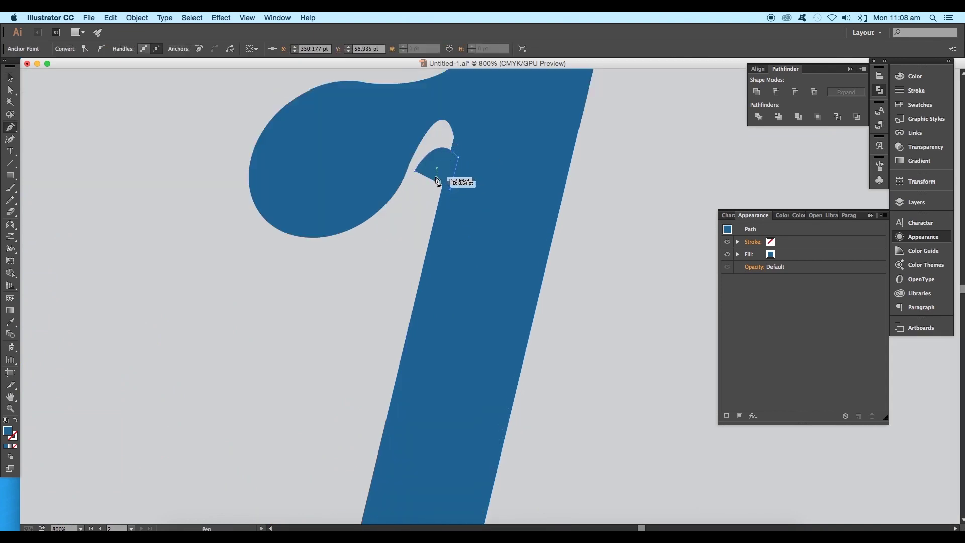
left_click_drag(414, 171, 382, 192)
key("space")
left_click_drag(509, 196, 447, 190)
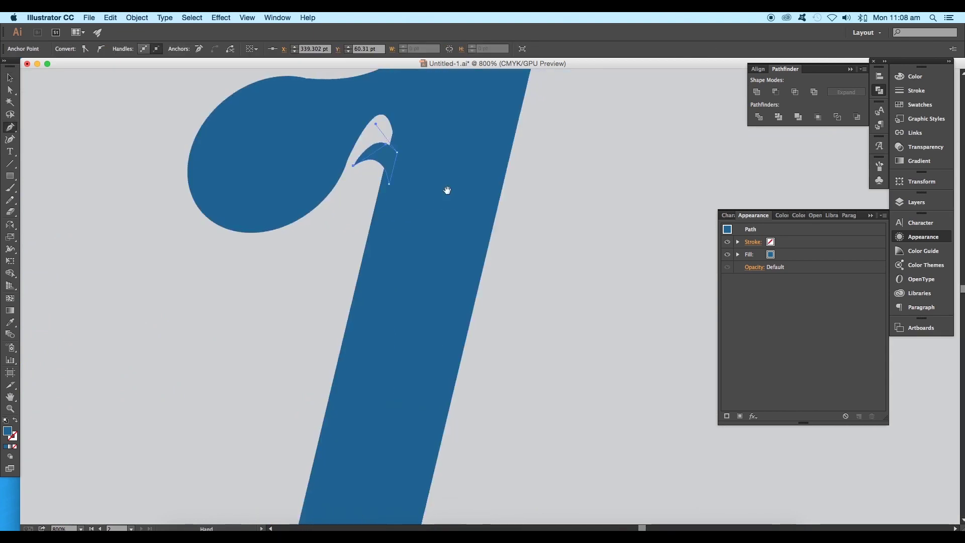
- Draw a long thin blue sliver with the Pen tool along the neck's right edge, flaring out at the body
scroll(448, 191, "down", 2)
left_click(435, 165)
scroll(438, 214, "down", 3)
scroll(422, 297, "up", 4)
left_click(397, 237)
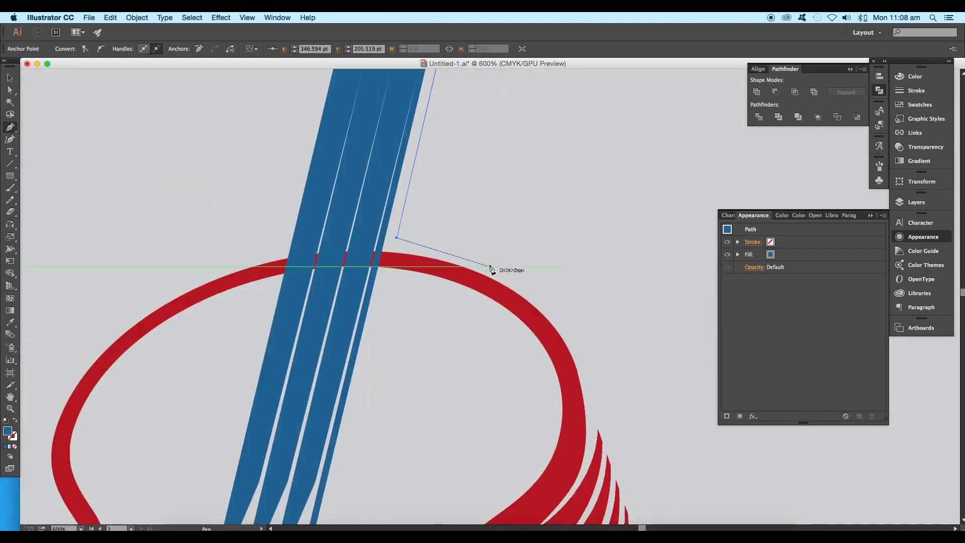
scroll(486, 266, "up", 10)
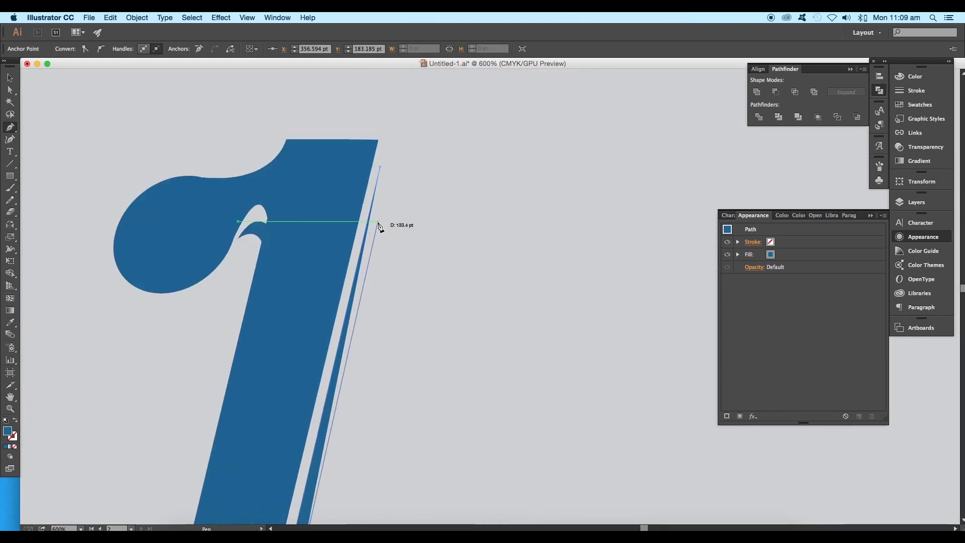
left_click(380, 167)
scroll(403, 237, "down", 4)
scroll(369, 392, "up", 4)
- Refine the anchor points of the new sliver beside the neck with Direct Selection
key("a")
left_click_drag(445, 234, 381, 182)
scroll(407, 211, "up", 3)
left_click_drag(371, 237, 362, 277)
left_click(428, 255)
scroll(428, 255, "down", 5)
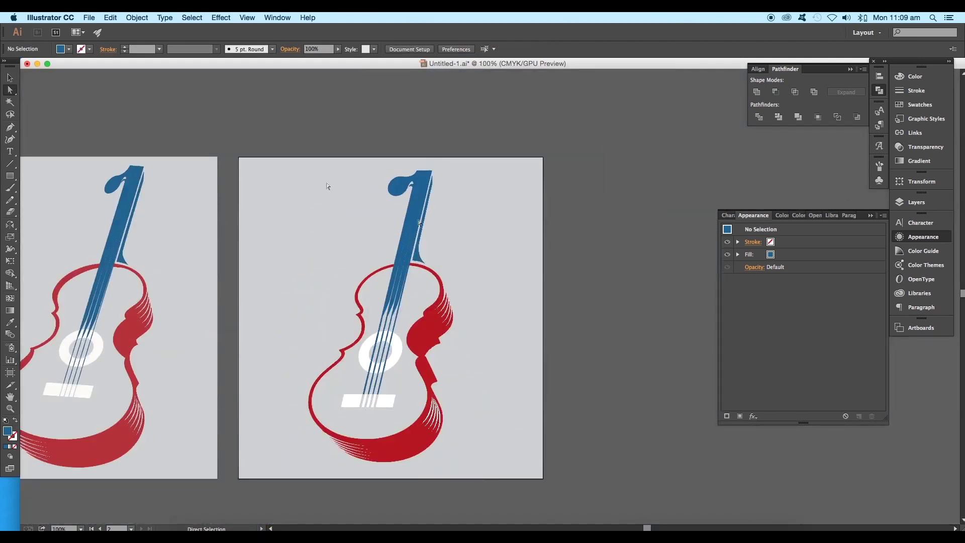
- Select the complete guitar without its grey background and paste it into the Untitled-1 Photoshop document as a vector smart object
left_click(10, 78)
scroll(386, 215, "up", 2)
scroll(475, 301, "up", 3)
left_click(475, 301)
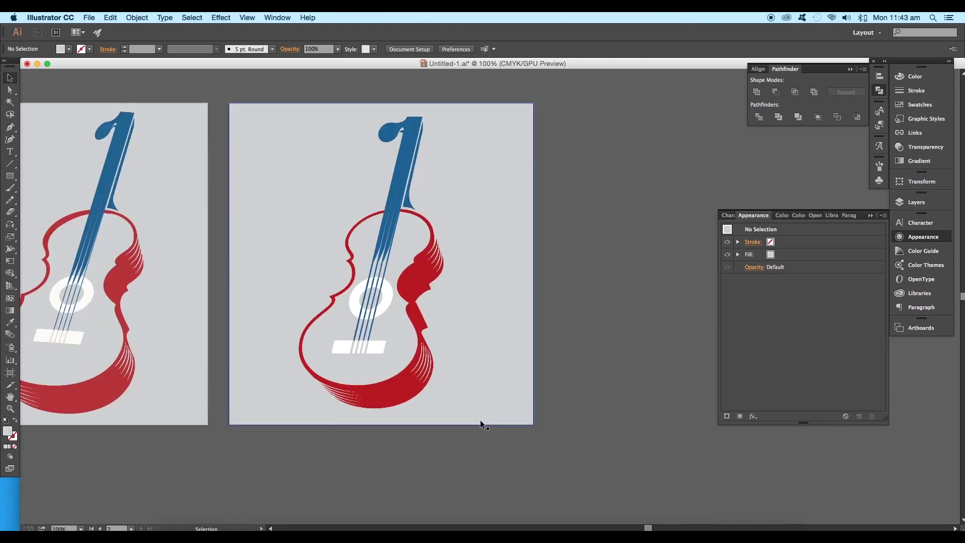
left_click_drag(480, 420, 302, 109)
left_click_drag(423, 281, 566, 491)
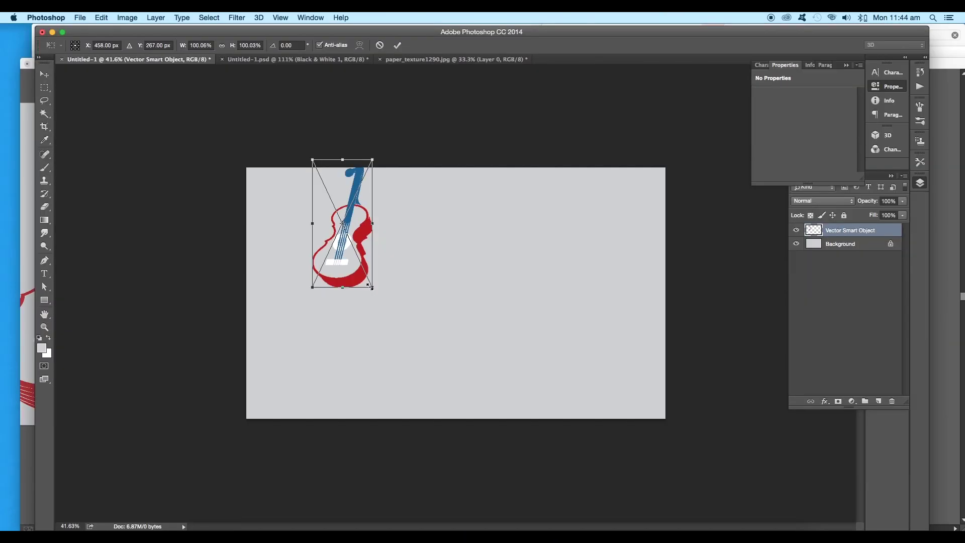
- Enlarge the pasted guitar to about 7.47 × 15.06 in and position it at about X 3.51 in, Y 0.88 in
left_click_drag(372, 288, 486, 383)
key("Return")
key("ctrl+0")
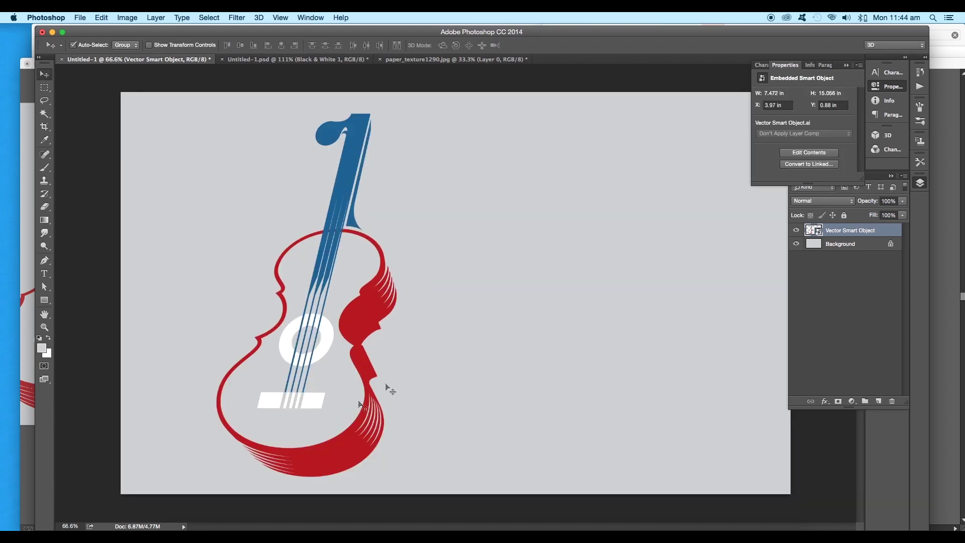
left_click_drag(364, 374, 354, 374)
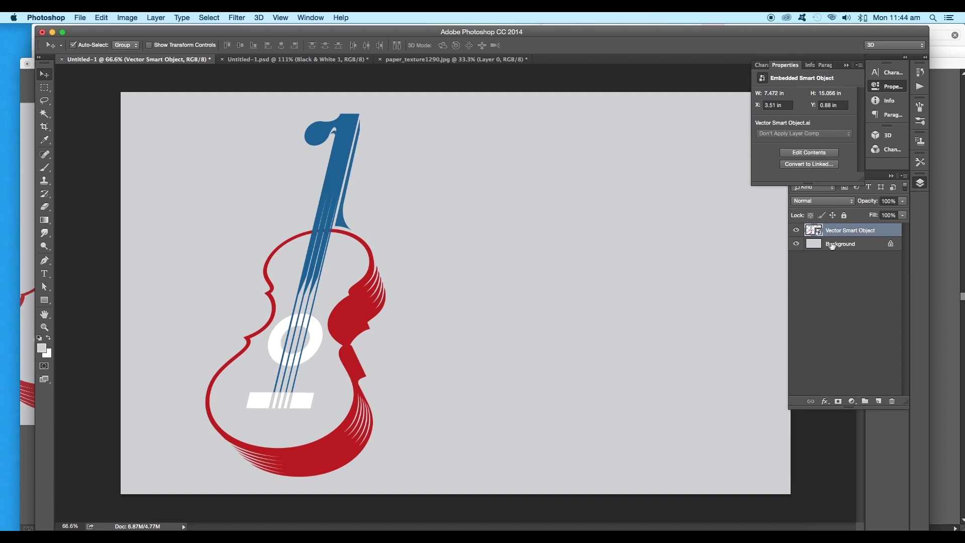
- Copy the paper_texture1290.jpg texture into the guitar document, scale it down over the guitar and blend it with Soft Light
left_click(410, 61)
left_click_drag(764, 242, 535, 304)
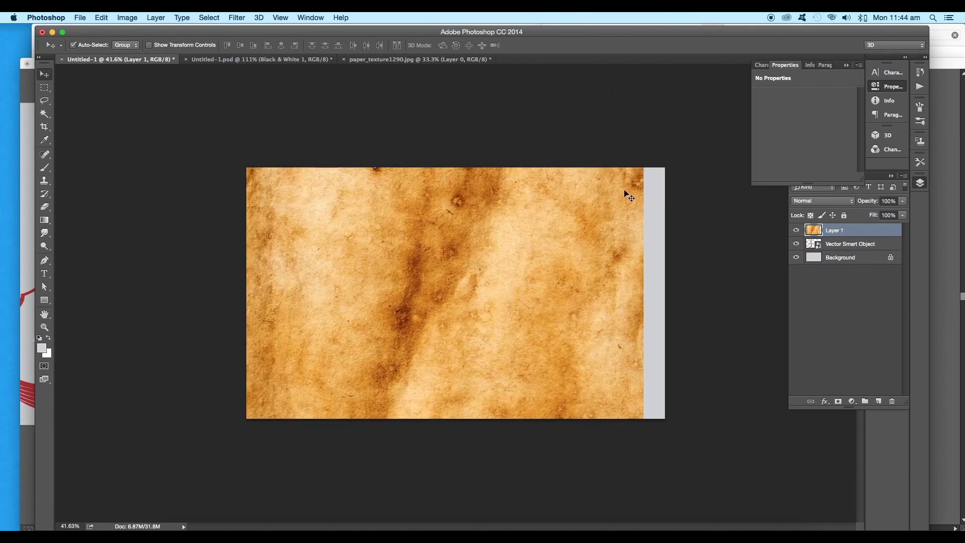
key("super+t")
left_click_drag(644, 93, 479, 261)
left_click_drag(399, 281, 540, 242)
key("Return")
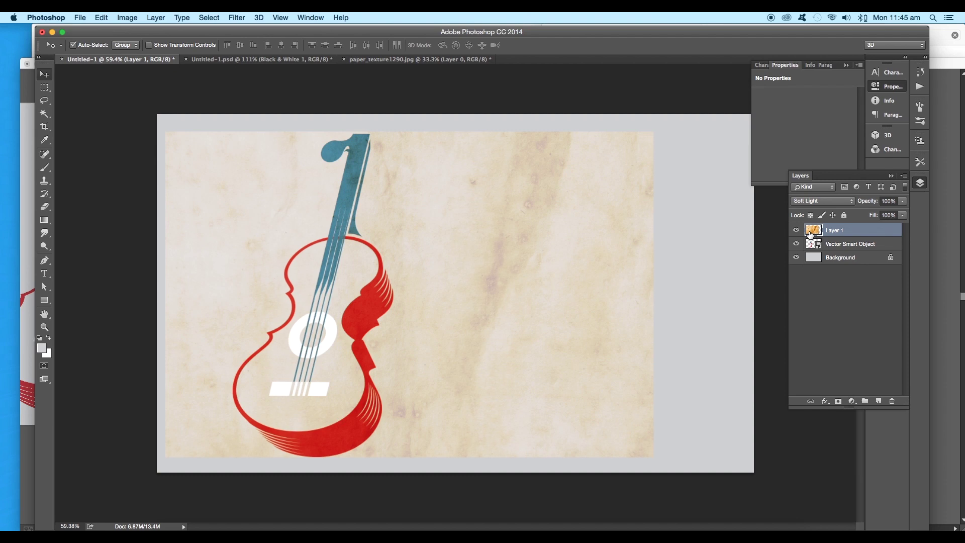
- Mask the paper texture layer to the guitar's outline and compare the artwork with the texture hidden and shown
left_click(815, 246, "super")
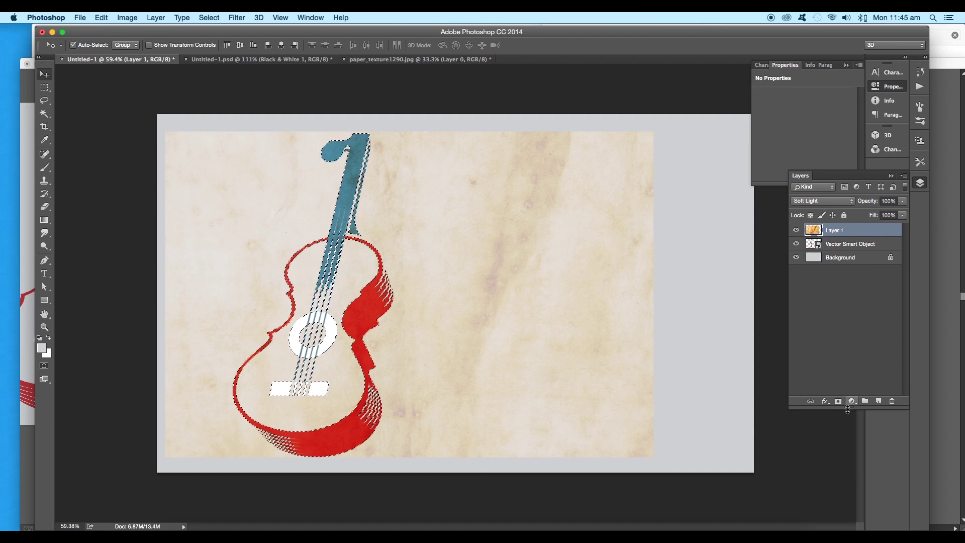
left_click(840, 402)
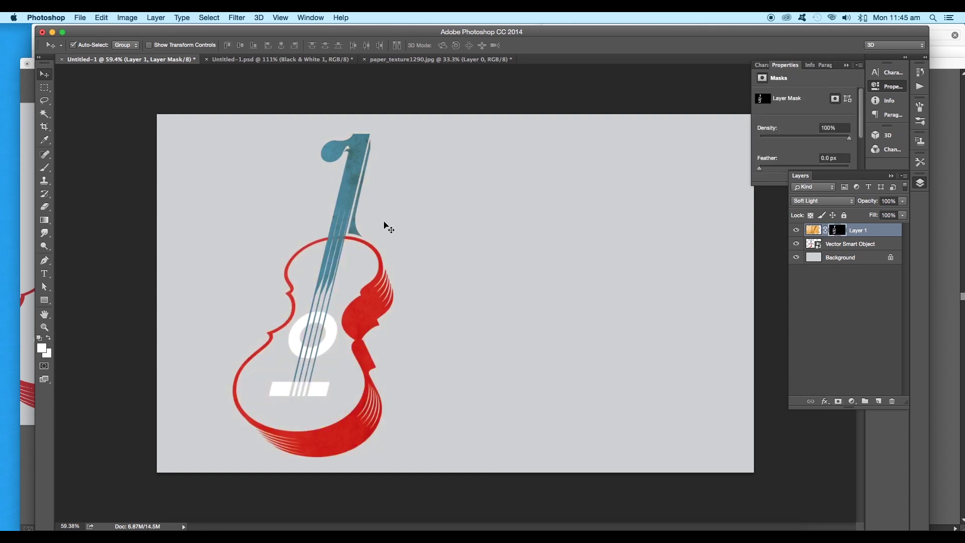
left_click(796, 230)
left_click(796, 230)
- Add a Black & White adjustment layer clipped to the texture layer and lower its Reds value
left_click(854, 402)
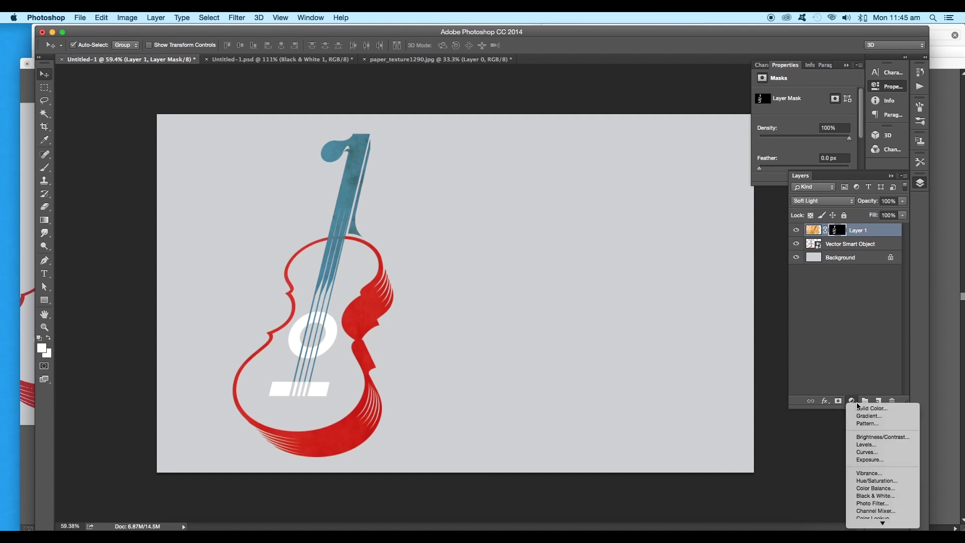
left_click(865, 496)
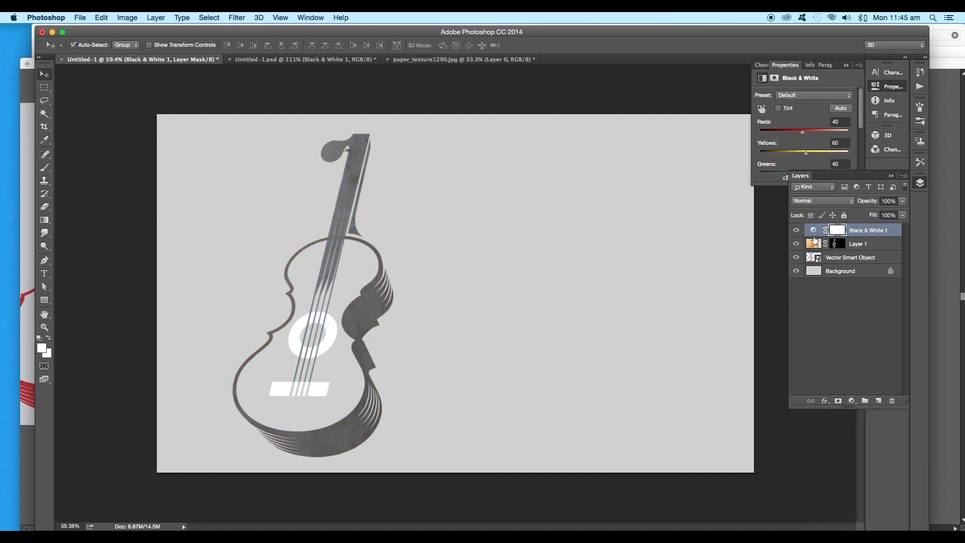
left_click(795, 238, "alt")
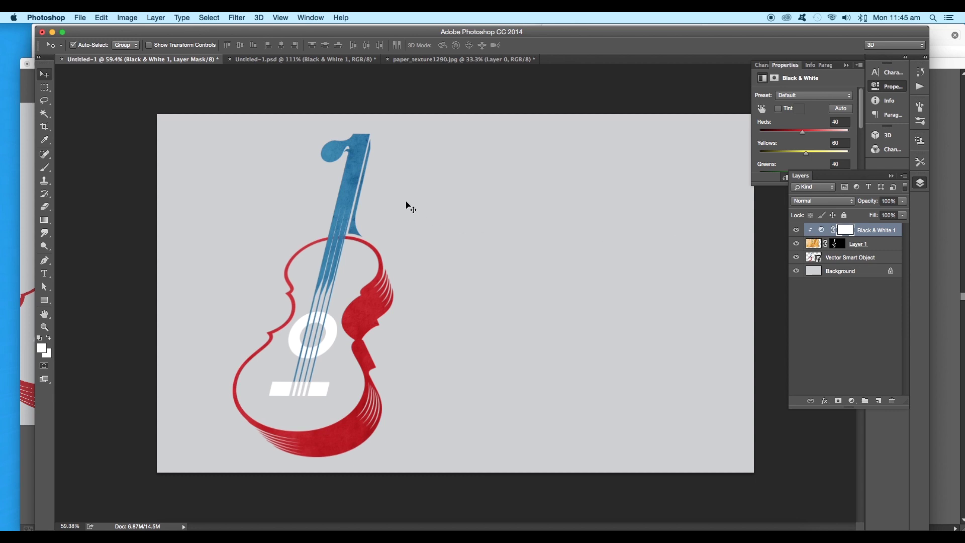
left_click_drag(803, 135, 791, 139)
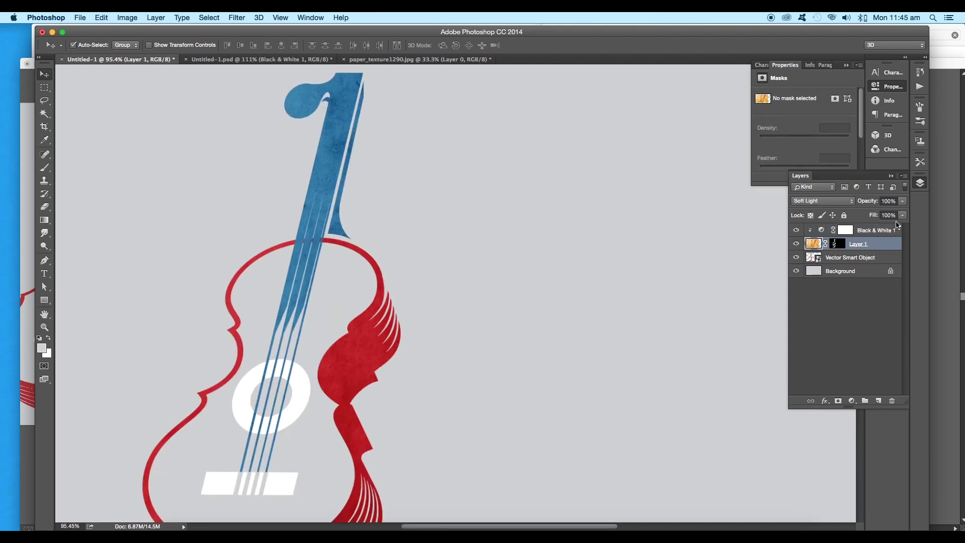
- Reduce the paper texture layer's fill to 61%
left_click(902, 215)
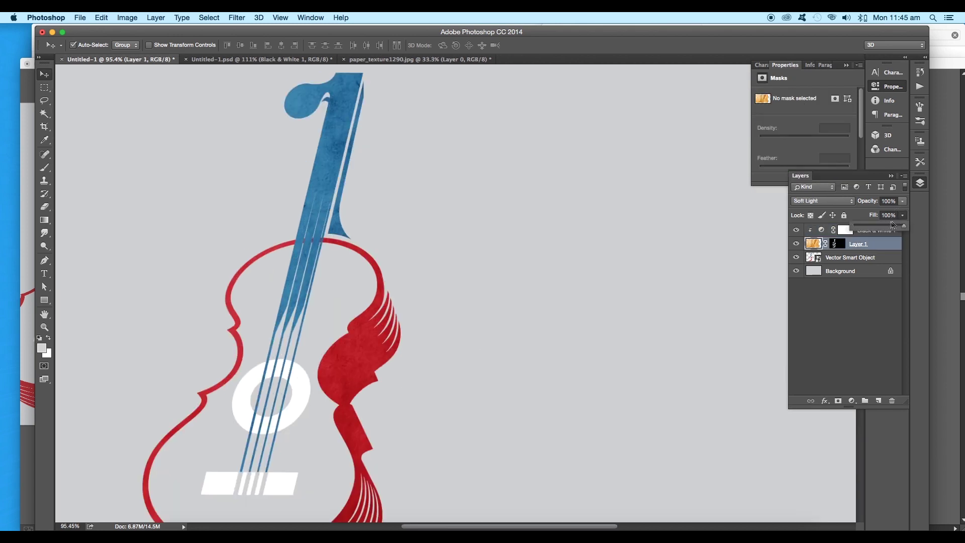
left_click_drag(885, 228, 886, 229)
scroll(516, 249, "down", 2)
left_click(462, 281)
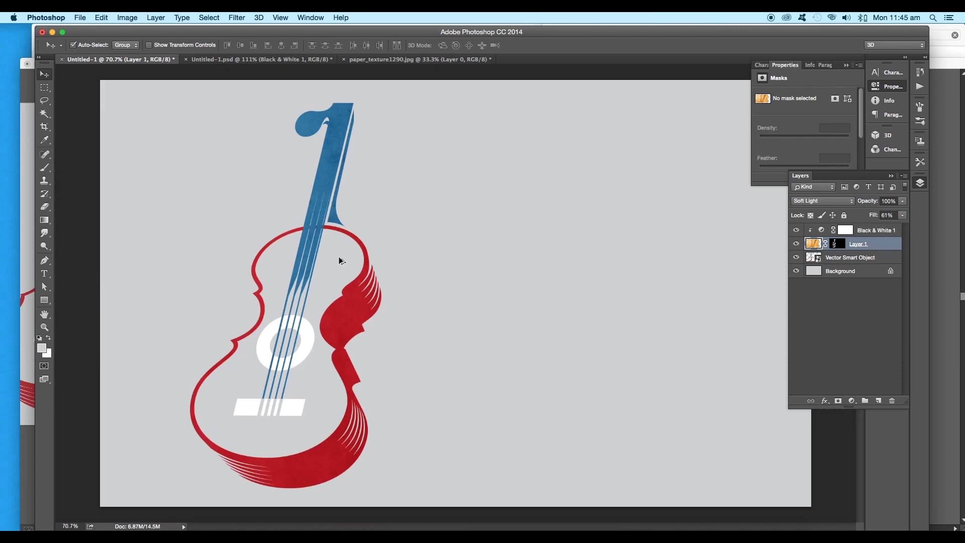
scroll(320, 338, "up", 3)
scroll(317, 357, "down", 3)
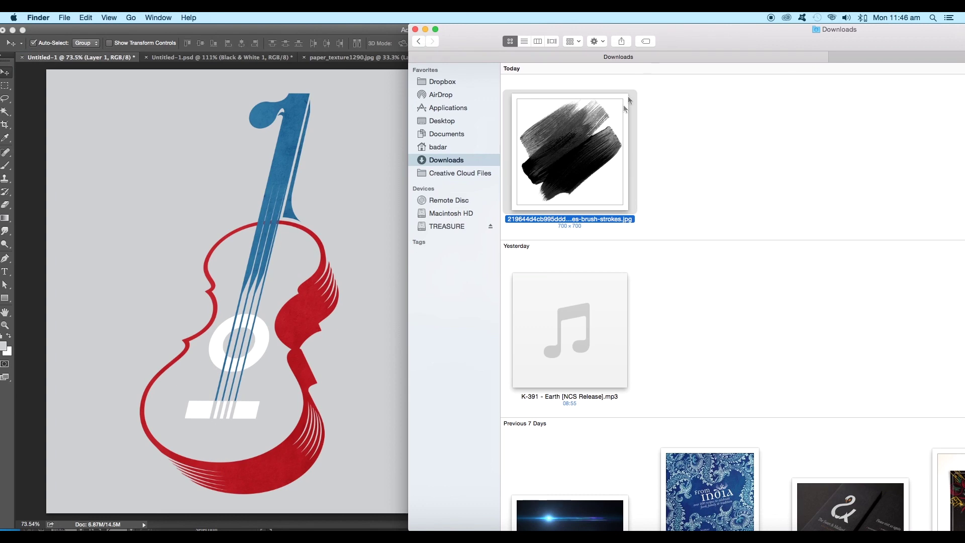
- Place the black brush-strokes JPG from Finder's Downloads folder into the Photoshop document, slightly rotated in the empty area beside the guitar
left_click_drag(571, 151, 353, 196)
left_click_drag(439, 246, 404, 254)
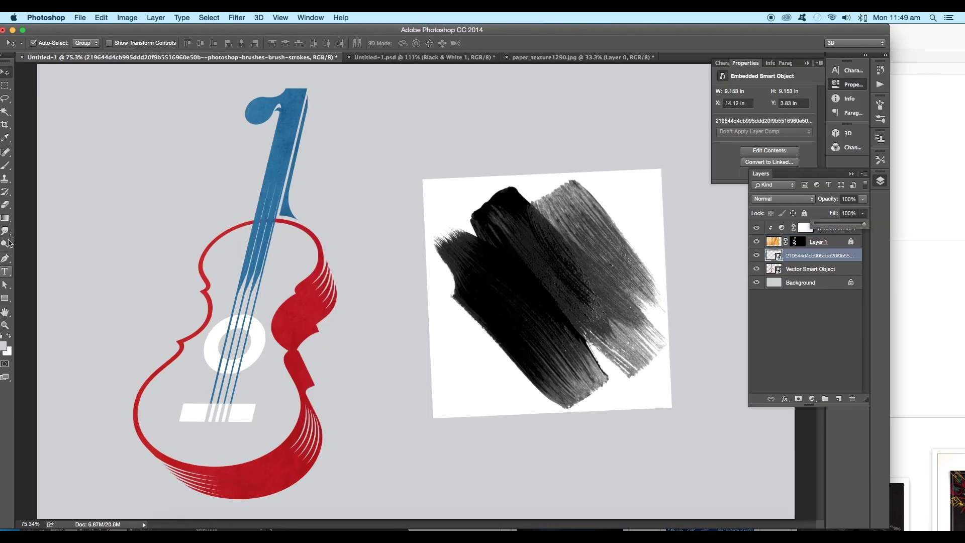
left_click_drag(48, 33, 61, 32)
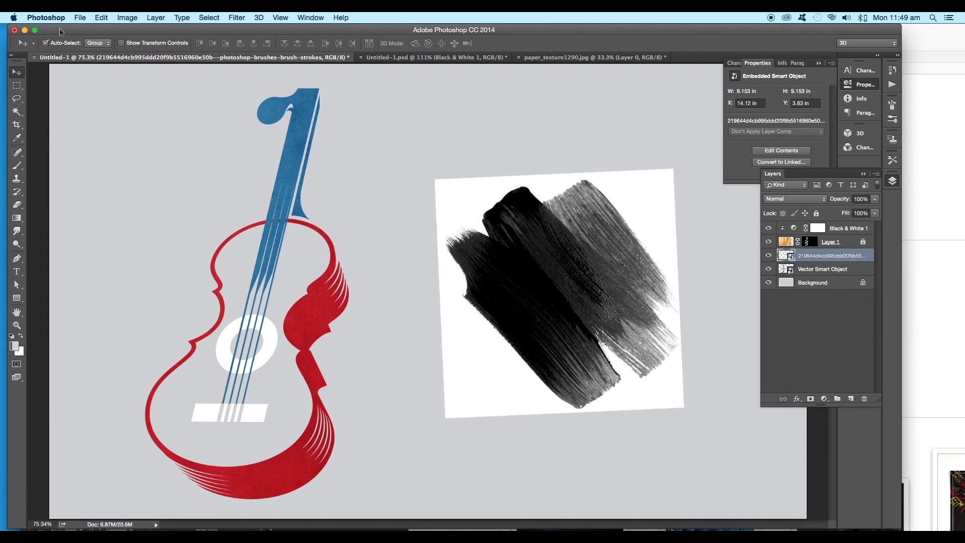
- Select the white background around the brush strokes and use an inverted layer mask to hide it
left_click(17, 109)
left_click(600, 182)
key("v")
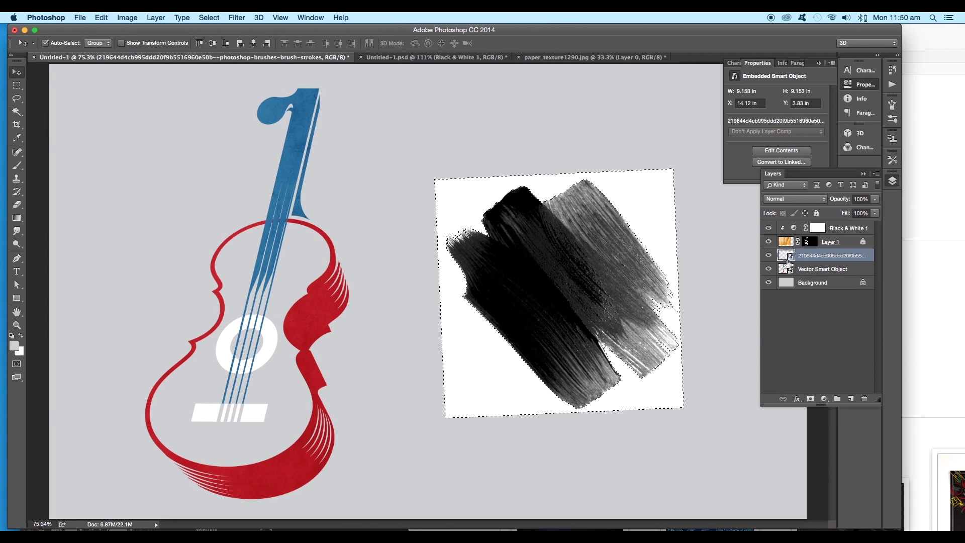
left_click(810, 399)
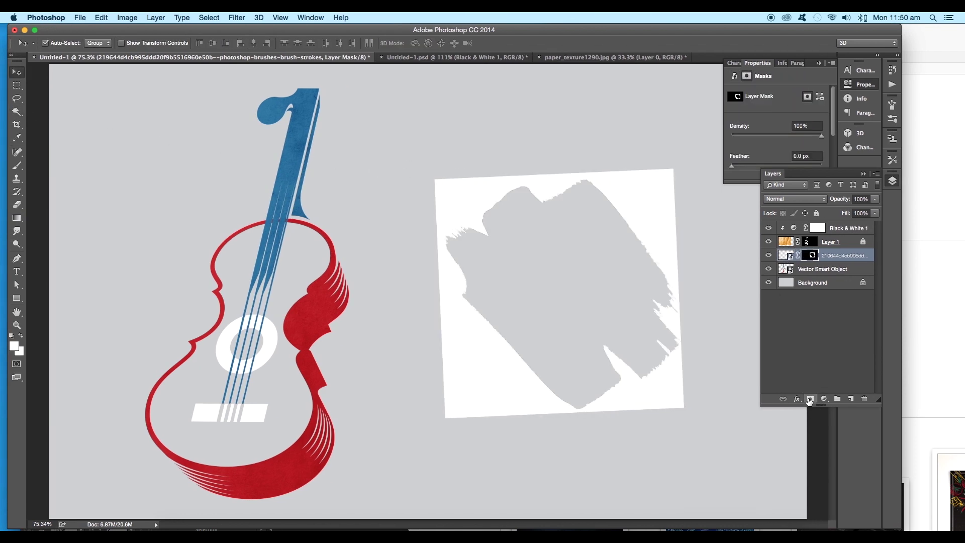
key("super+i")
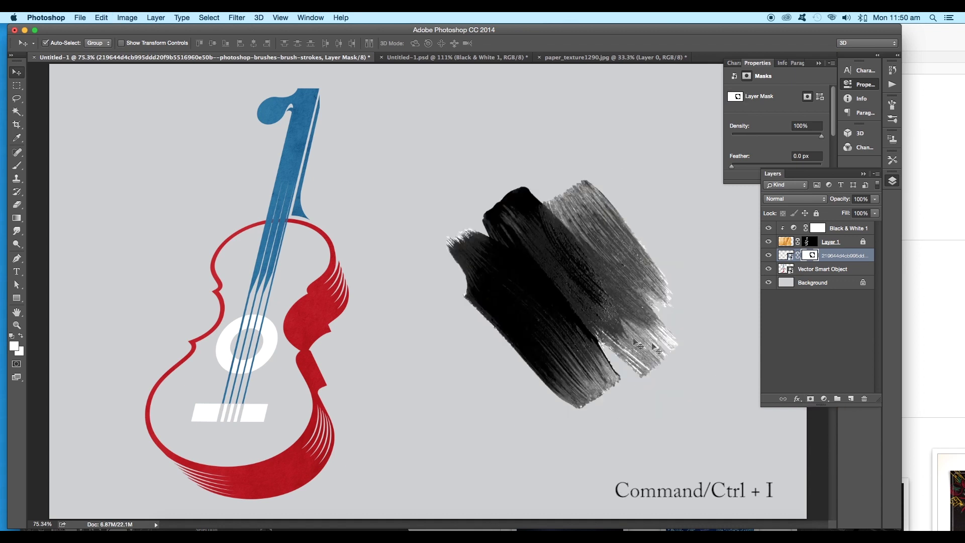
- Shift the masked brush strokes slightly, then put their layer into a group
left_click_drag(472, 277, 462, 296)
key("super+g")
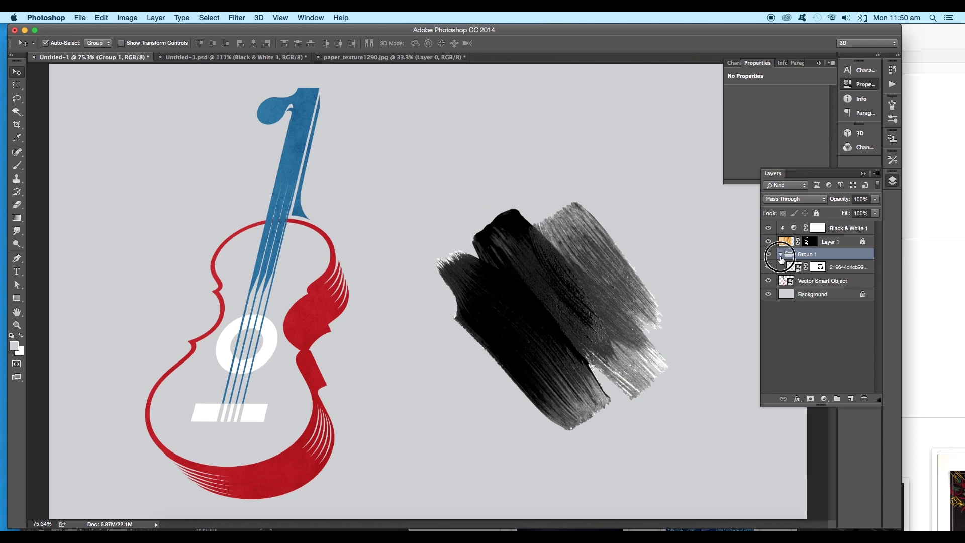
left_click(780, 254)
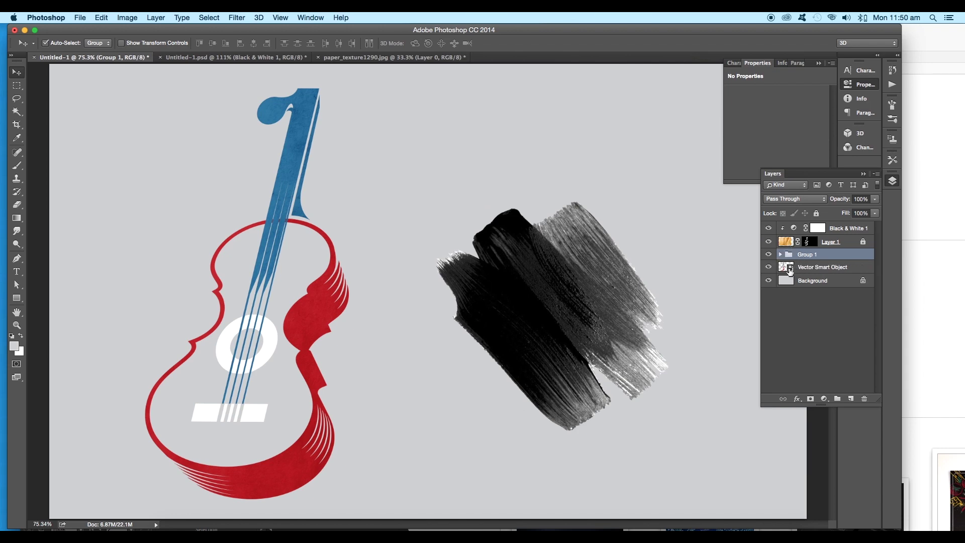
- Move the brush-strokes group over the guitar's lower body and mask the group to the guitar's outline
mouse_move(634, 297)
left_mouse_down()
mouse_move(392, 350)
mouse_move(360, 397)
mouse_move(355, 435)
left_mouse_up()
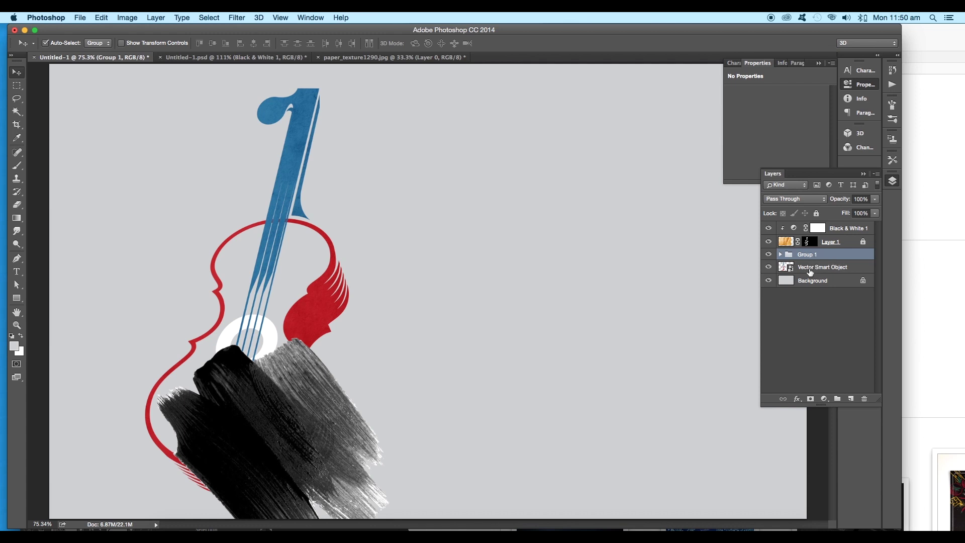
left_click(789, 274, "super")
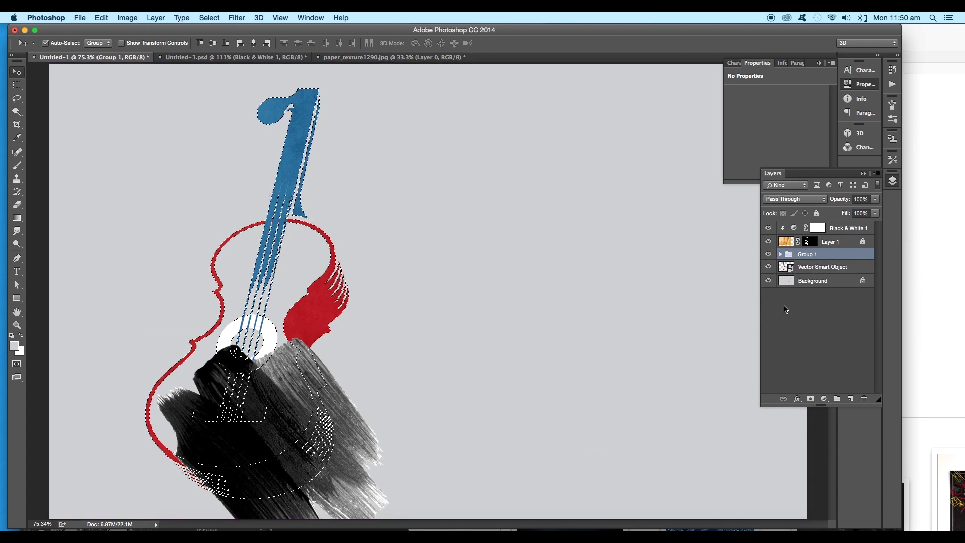
left_click(810, 398)
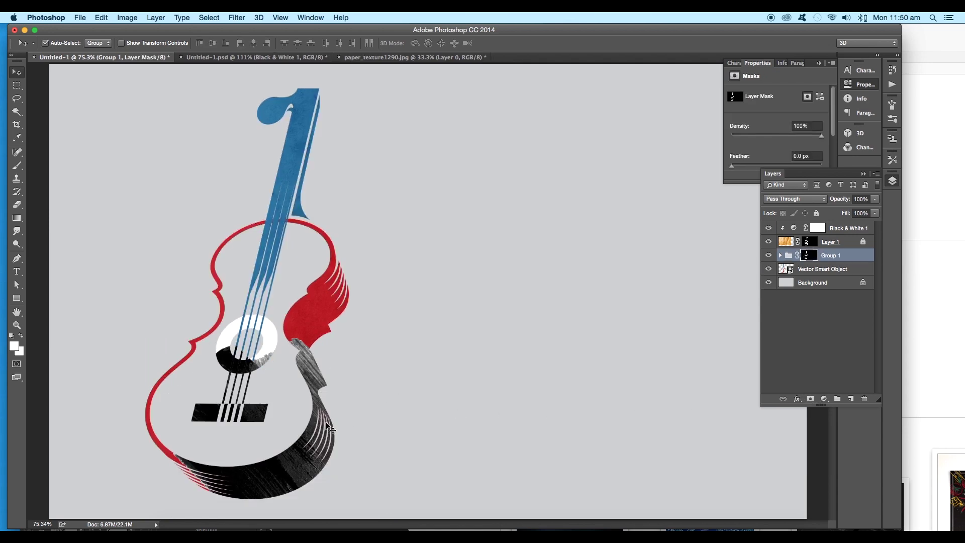
- Reposition the strokes inside the guitar's lower body and set the group's blend mode to Overlay
left_click_drag(303, 467, 259, 439)
left_click(798, 257)
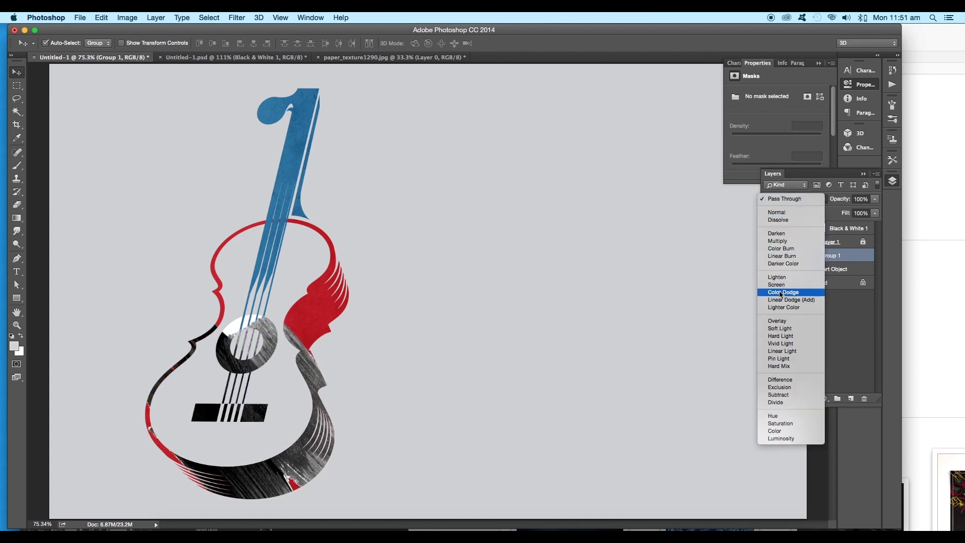
left_click(777, 320)
left_click_drag(296, 465, 288, 457)
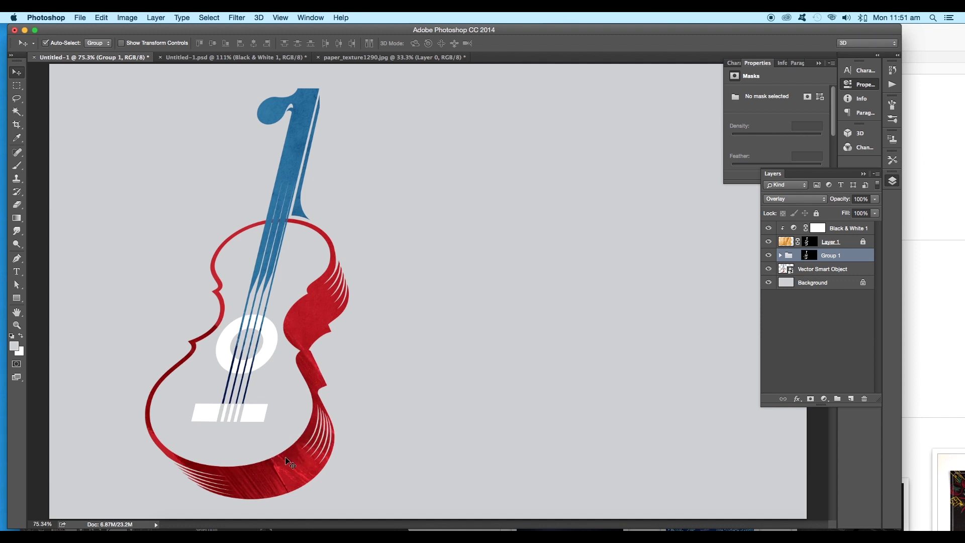
- Duplicate the brush-strokes group and transform the copied strokes to cover the guitar's blue neck within the same outline mask
left_click(809, 255)
left_click_drag(844, 260, 851, 397)
key("ctrl+t")
left_click_drag(366, 320, 271, 490)
left_click_drag(289, 171, 263, 153)
key("Return")
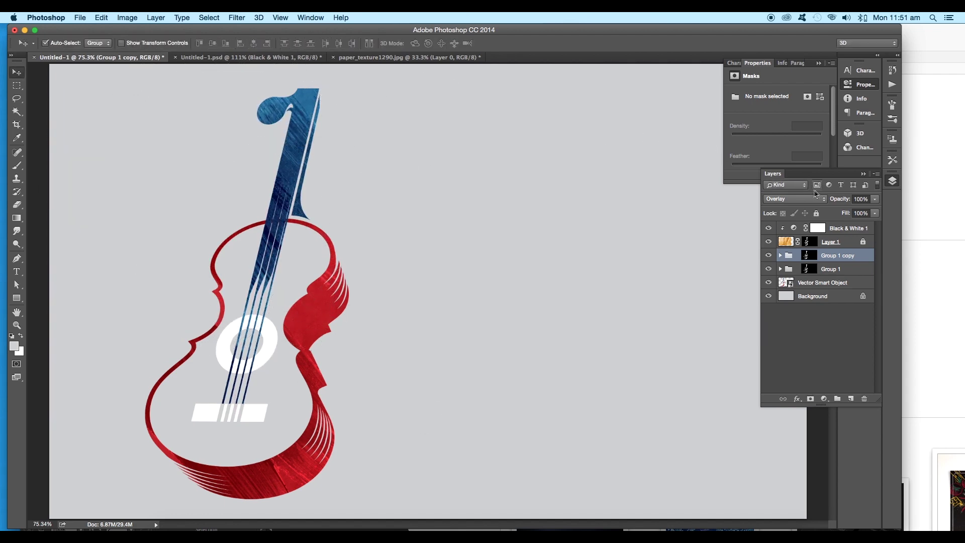
- Lower the fill of the duplicated strokes group and fine-tune the strokes' placement over the neck and body
left_click_drag(874, 222, 849, 223)
scroll(302, 201, "up", 5)
left_click_drag(251, 211, 276, 198)
scroll(282, 227, "down", 3)
mouse_move(311, 263)
left_mouse_down()
mouse_move(287, 270)
mouse_move(323, 276)
mouse_move(300, 277)
left_mouse_up()
scroll(352, 280, "down", 5)
left_click_drag(303, 452, 289, 453)
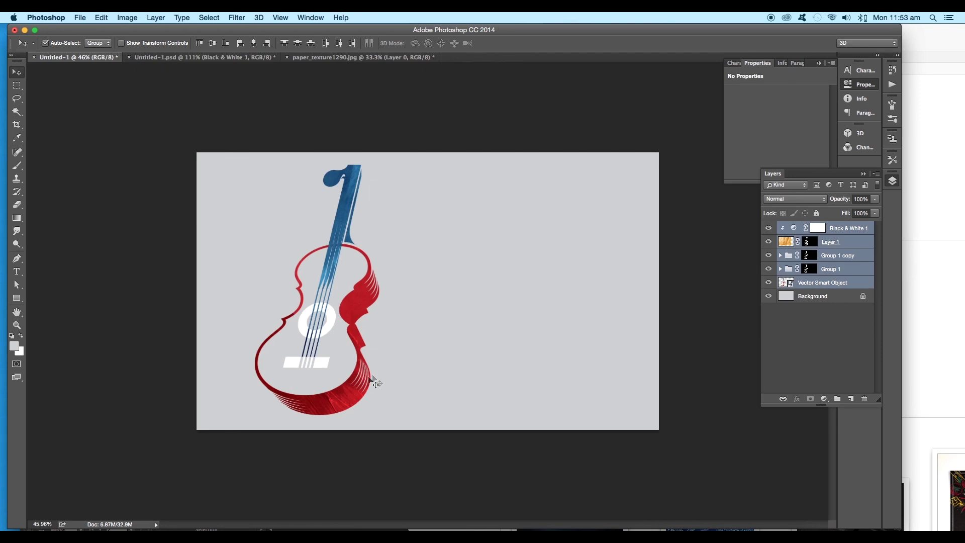
- Add the text 81 in the empty area beside the guitar and set its font to Lantinghei TC Heavy
key("t")
left_click(504, 282)
type("81")
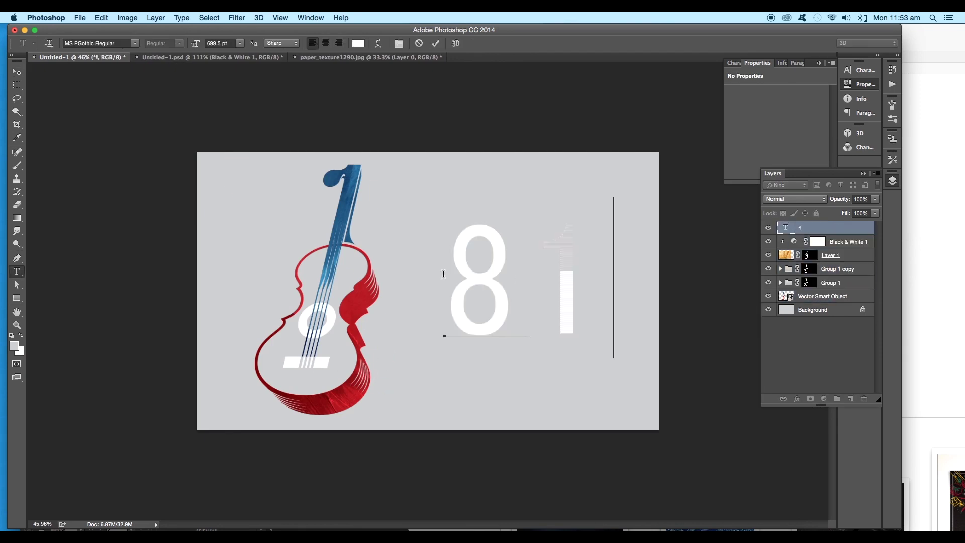
key("Down")
key("Down")
key("Down")
key("Down")
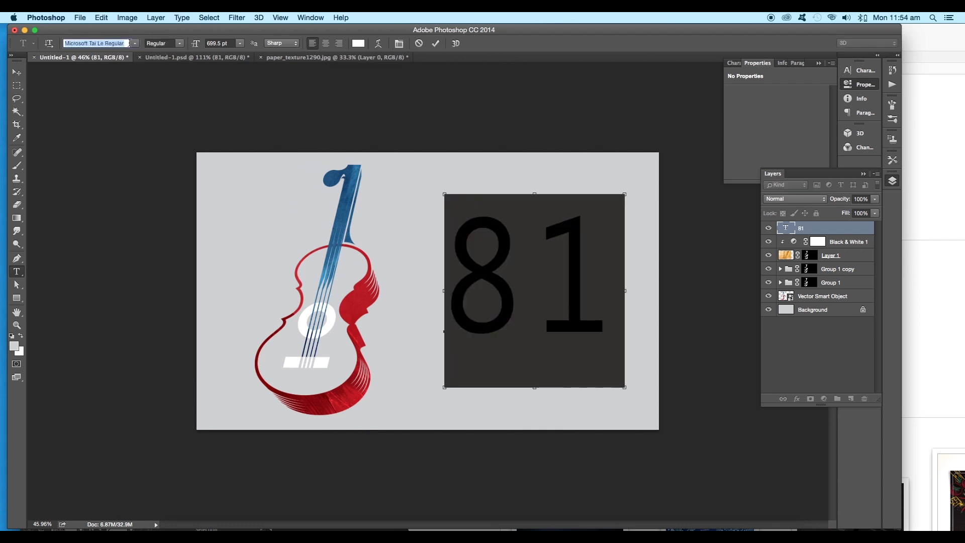
left_click(129, 43)
type("Arial")
- Scale the 81 text down to 472 pt
left_click(16, 73)
key("super+t")
left_click_drag(656, 194, 574, 241)
key("Return")
- Duplicate the 81 text directly below the original and change the copy's wording to MUSICAL
left_click_drag(555, 297, 552, 371)
key("t")
double_click(509, 362)
type("MUS")
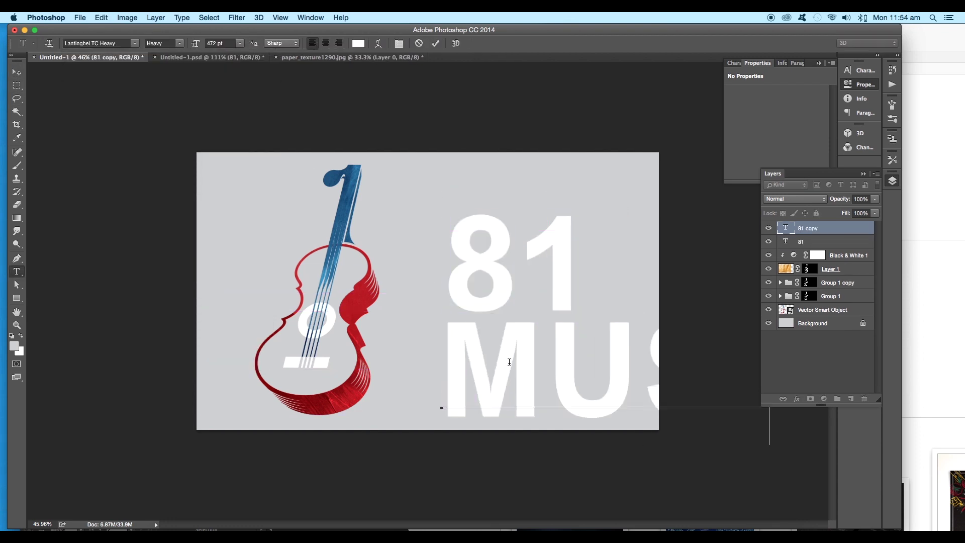
type("ICAL")
key("super+Return")
- Scale the MUSICAL text down and place it beneath the 81
key("super+t")
left_click_drag(437, 313, 580, 346)
left_click_drag(602, 360, 437, 331)
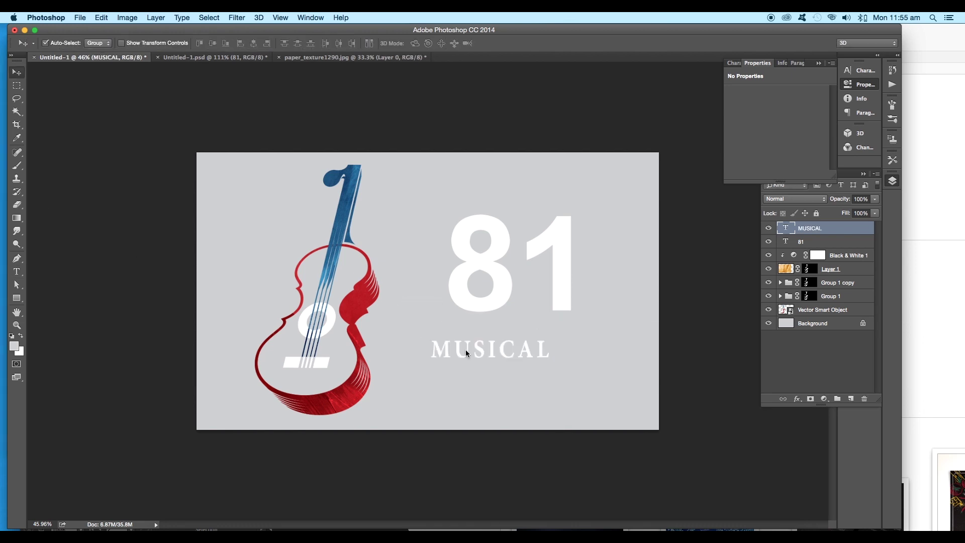
- Recolour the MUSICAL text with the guitar's red and step through alternative fonts for it
key("i")
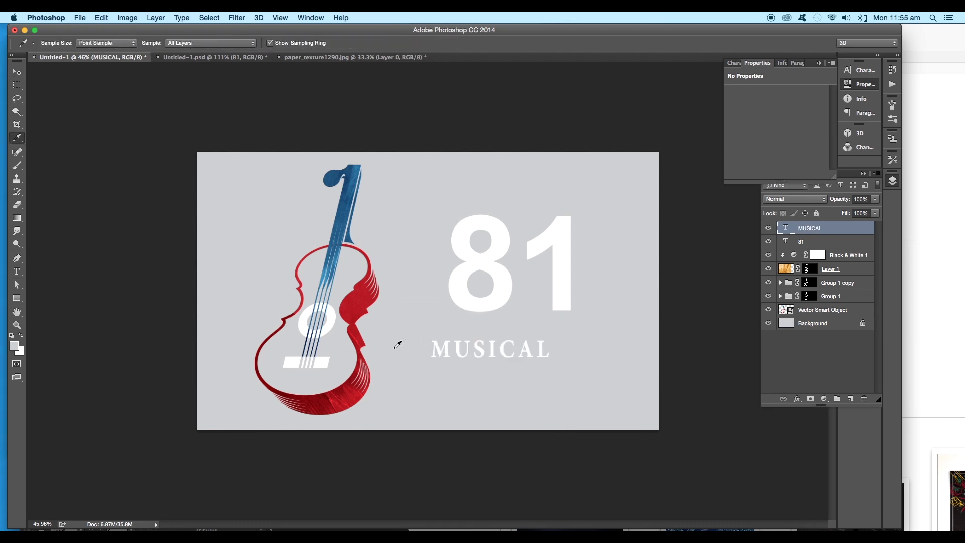
key("t")
left_click(119, 44)
key("Down")
key("Down")
key("Down")
key("Down")
key("Down")
key("Down")
key("Down")
key("Down")
key("Down")
key("Down")
key("Down")
key("Down")
key("Down")
key("Down")
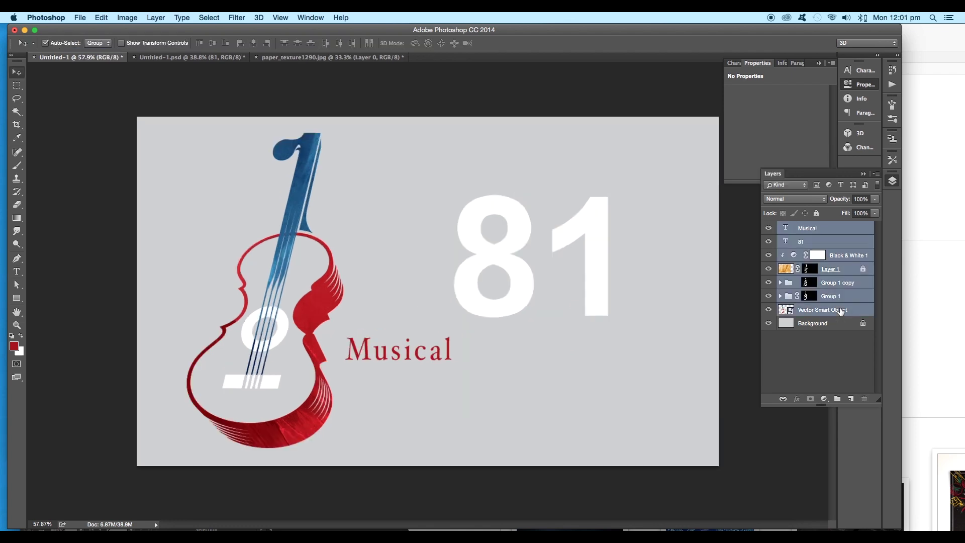
- Group the guitar's artwork layers, keeping the Musical and 81 text layers outside and above the group
key("super+g")
left_click(768, 241)
left_click(768, 241)
left_click(779, 241)
left_click_drag(804, 267, 794, 243)
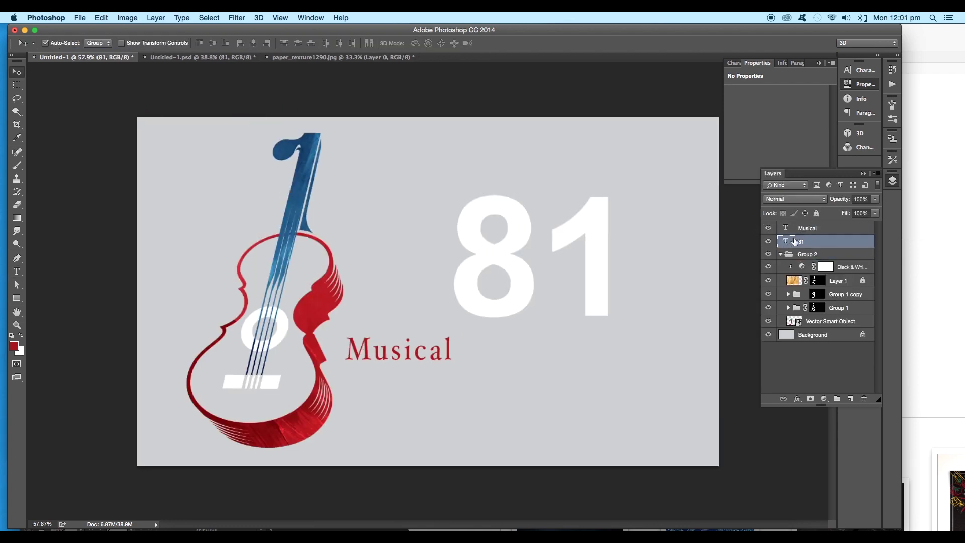
left_click(781, 254)
left_click(780, 255)
- Duplicate the guitar group, enlarge the copy to about 282%, and place it cropped at the canvas's far side, behind the 81
left_click_drag(319, 306, 592, 309)
key("super+t")
scroll(568, 281, "down", 5)
left_click_drag(530, 232, 770, 107)
scroll(553, 302, "up", 5)
left_click_drag(515, 332, 425, 360)
mouse_move(552, 347)
left_mouse_down()
mouse_move(535, 364)
mouse_move(541, 348)
left_mouse_up()
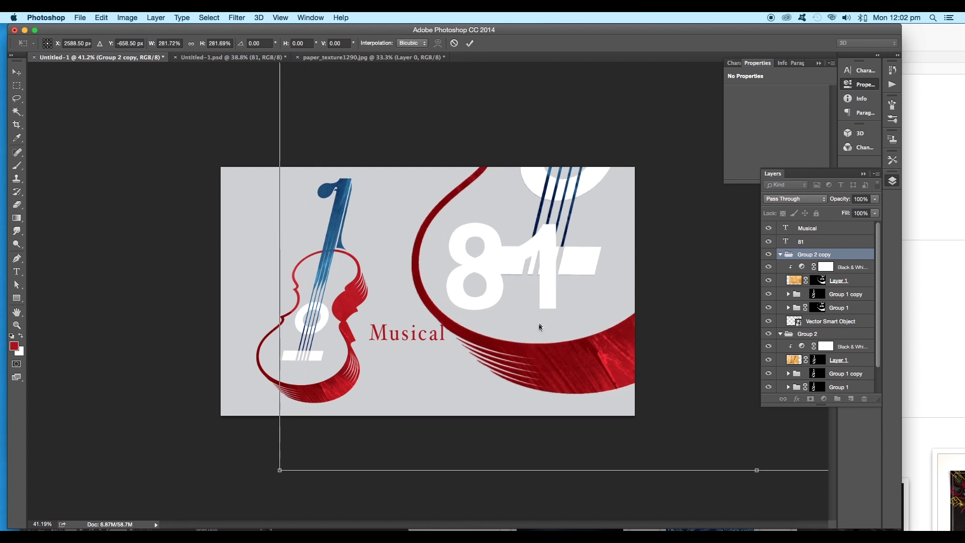
key("Return")
- Scale the 81 text down and place it inside the enlarged guitar's body, just under the white bridge
left_click(551, 306)
key("super+t")
left_click_drag(581, 237, 559, 306)
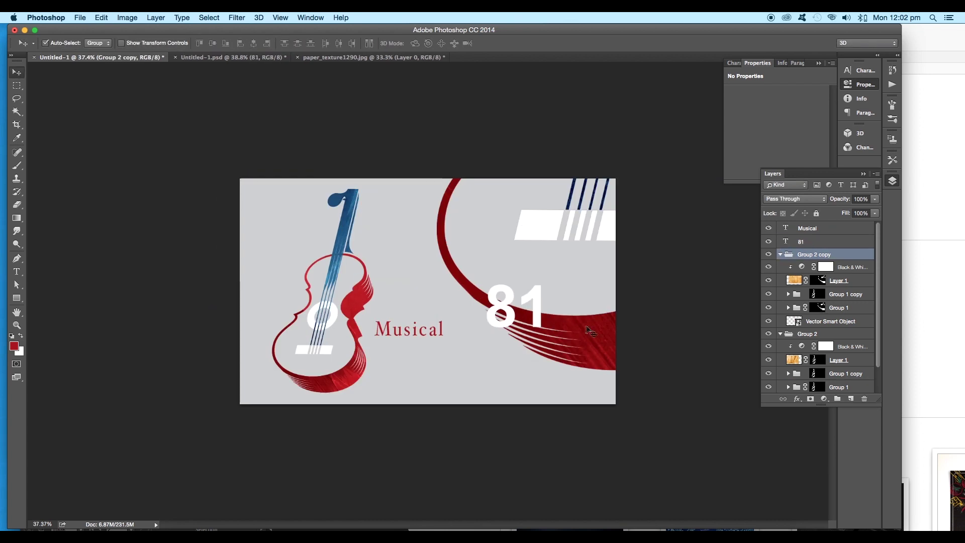
left_click_drag(551, 323, 563, 300)
left_click(394, 332)
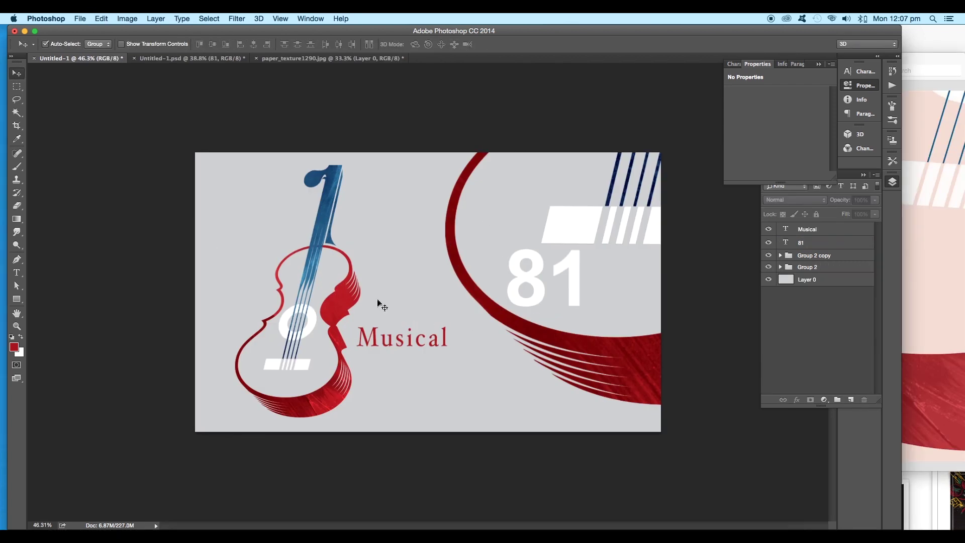
- Add a pale pink Color Overlay at 100% opacity to the Layer 0 background
scroll(377, 302, "up", 5)
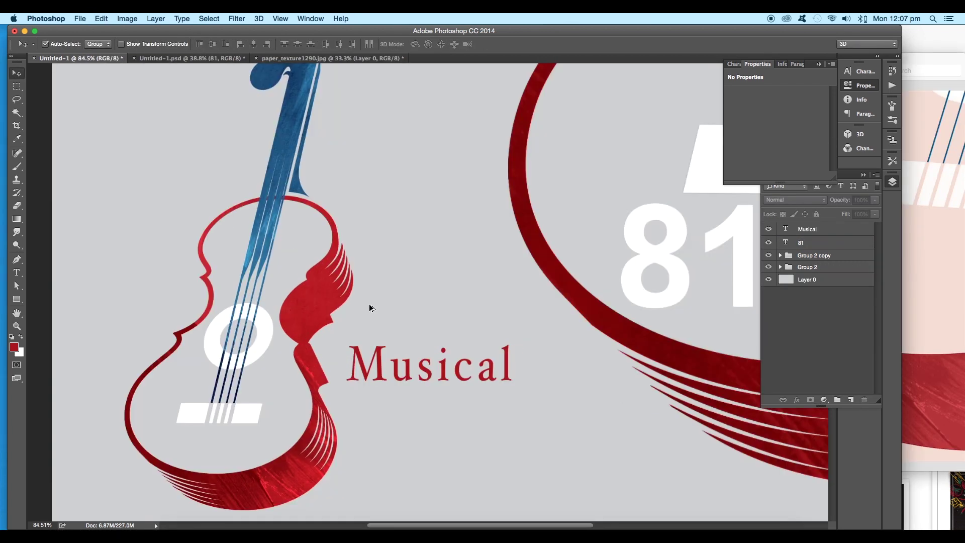
scroll(377, 301, "down", 3)
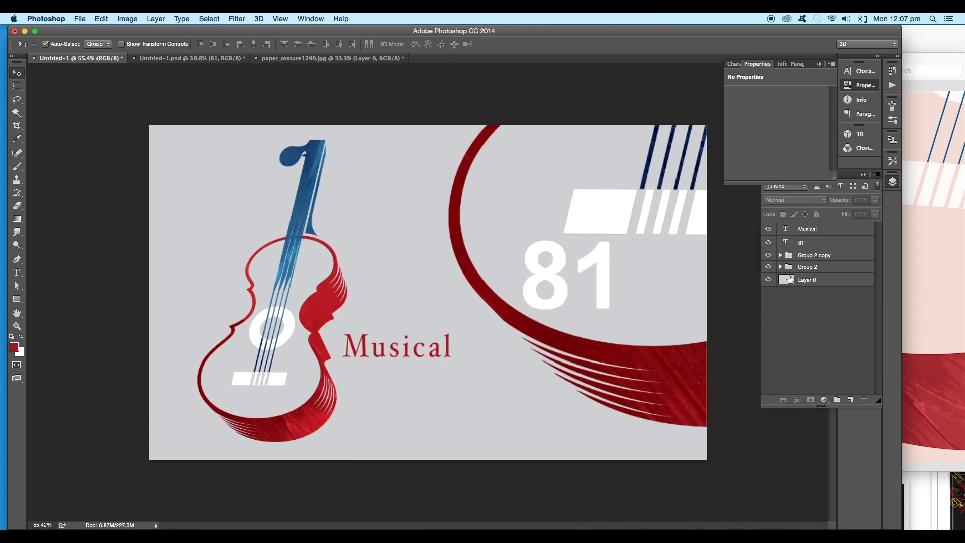
left_click(807, 285)
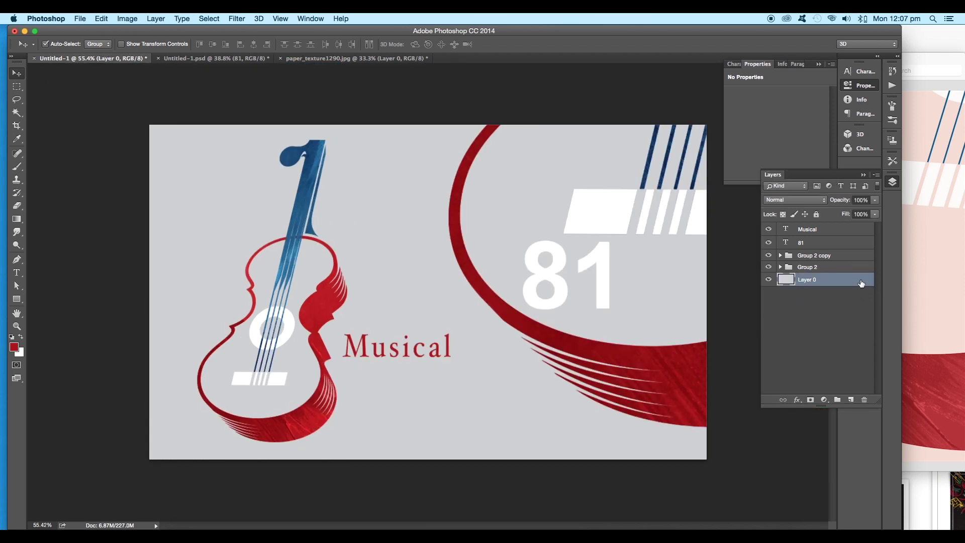
double_click(861, 283)
left_click(593, 244)
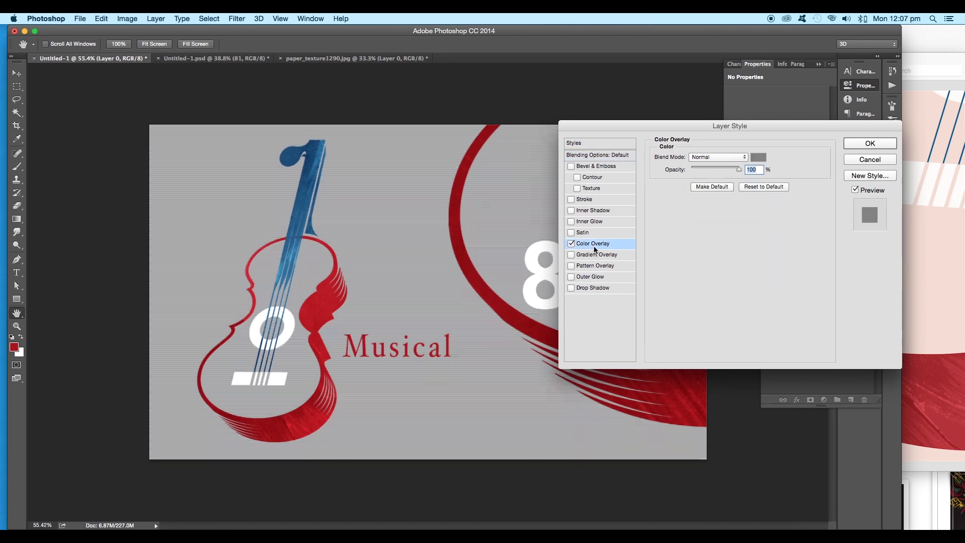
left_click(757, 159)
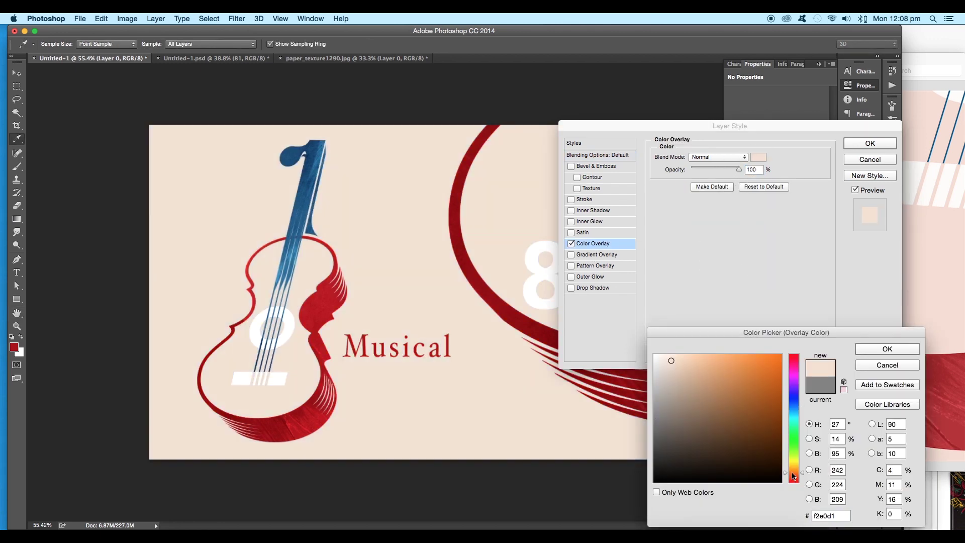
left_click(864, 349)
left_click(864, 143)
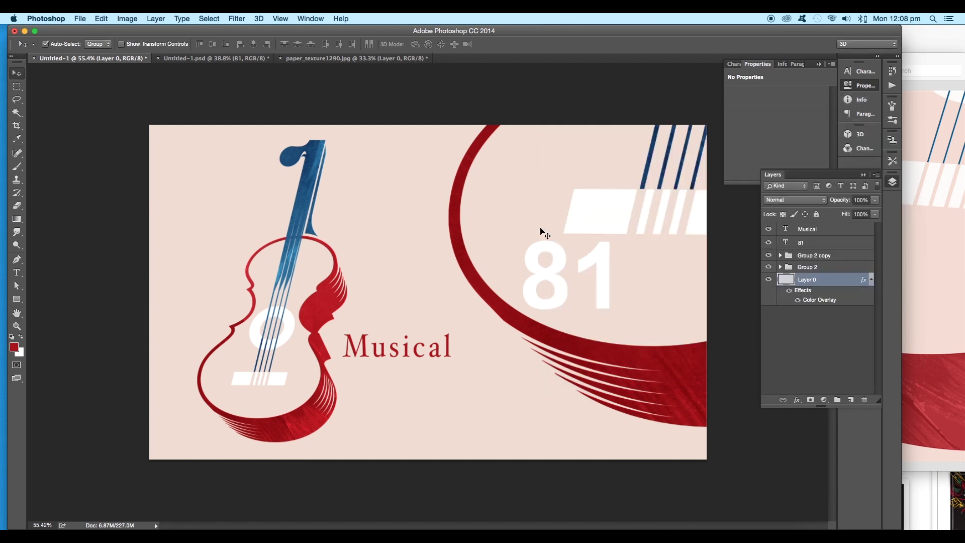
- Examine the finished composition in full-screen mode at several zoom levels
key("f")
key("f")
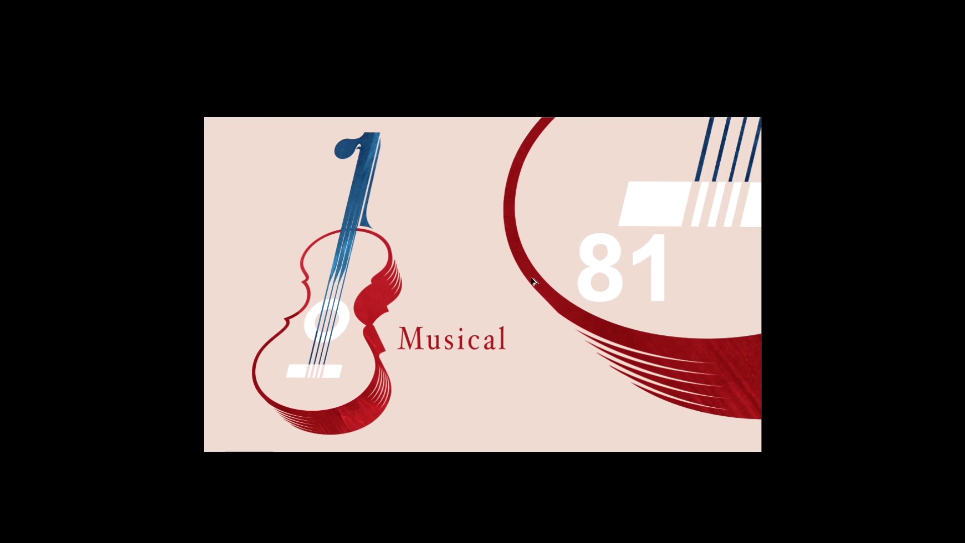
scroll(531, 277, "up", 5)
scroll(531, 276, "down", 6)
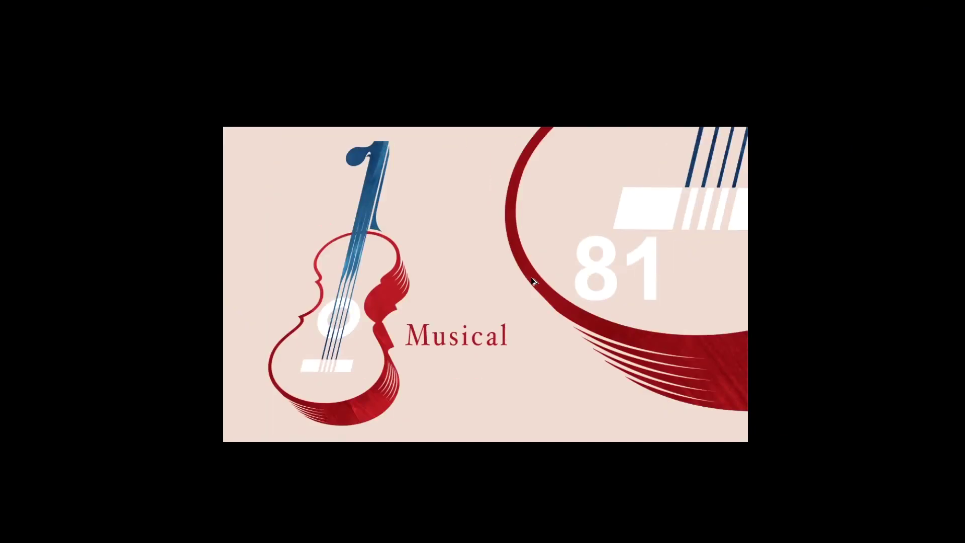
scroll(531, 278, "down", 4)
scroll(531, 278, "up", 2)
scroll(531, 278, "up", 3)
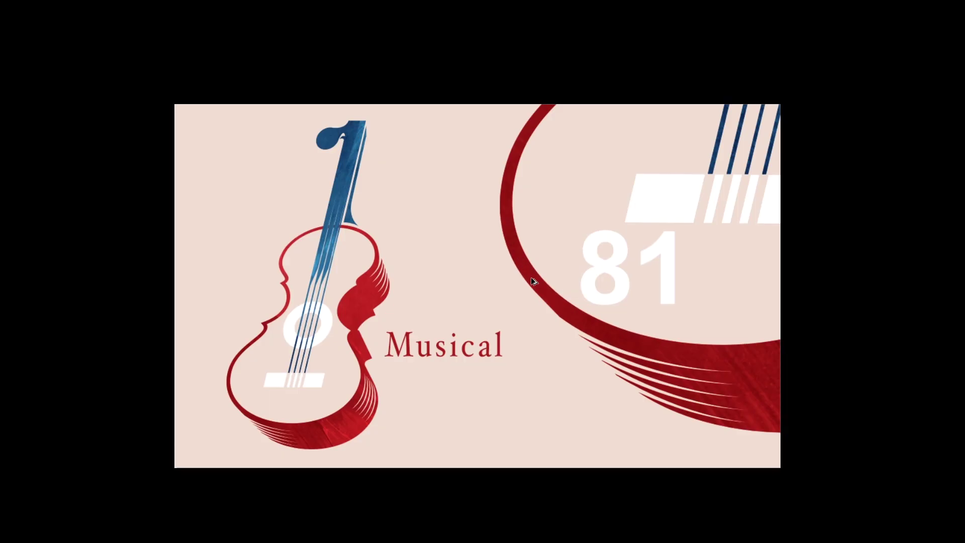
key("f")
- Expand the small guitar's group and try to move its layers together sideways
left_click_drag(304, 319, 304, 322)
left_click(779, 267)
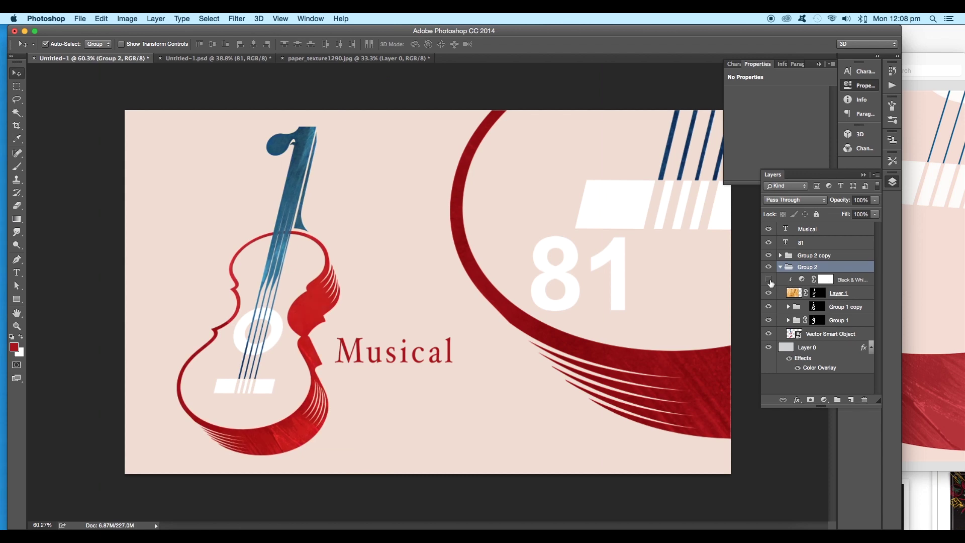
left_click(791, 334)
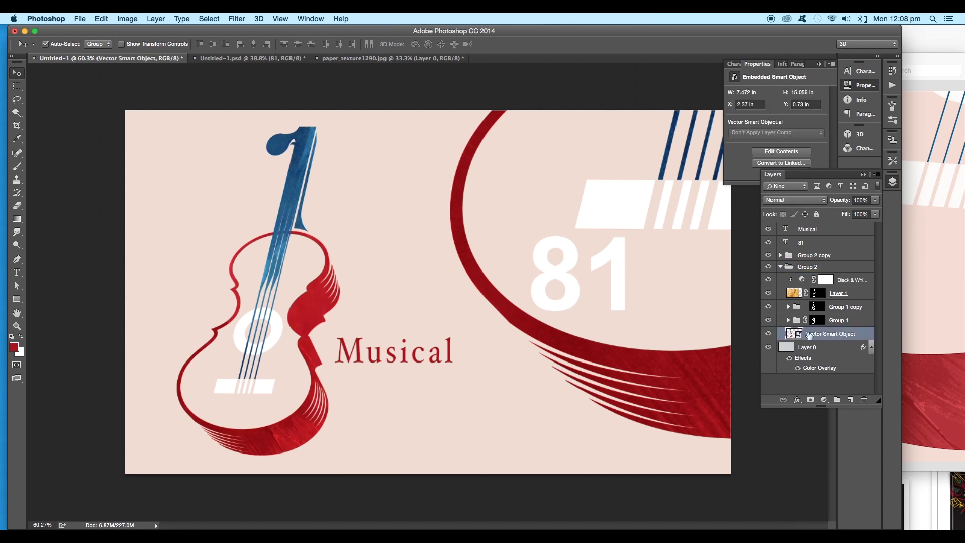
left_click(841, 280, "shift")
left_click_drag(314, 301, 288, 303)
key("super+z")
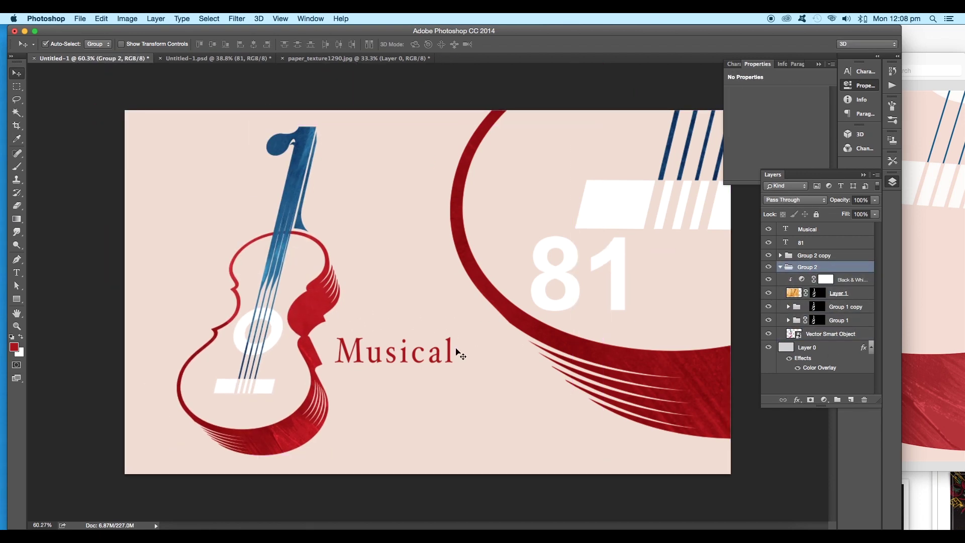
left_click(477, 353)
scroll(486, 373, "up", 3)
scroll(489, 376, "down", 3)
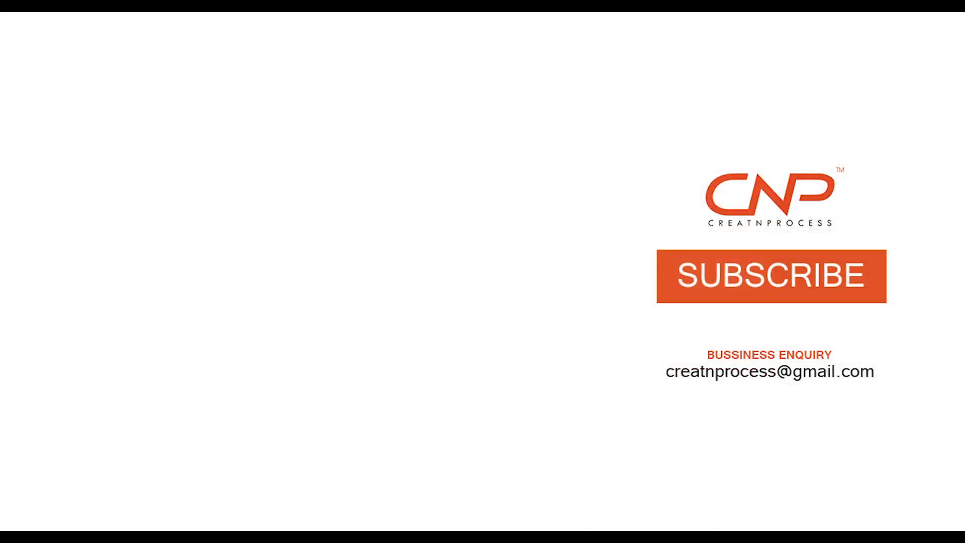